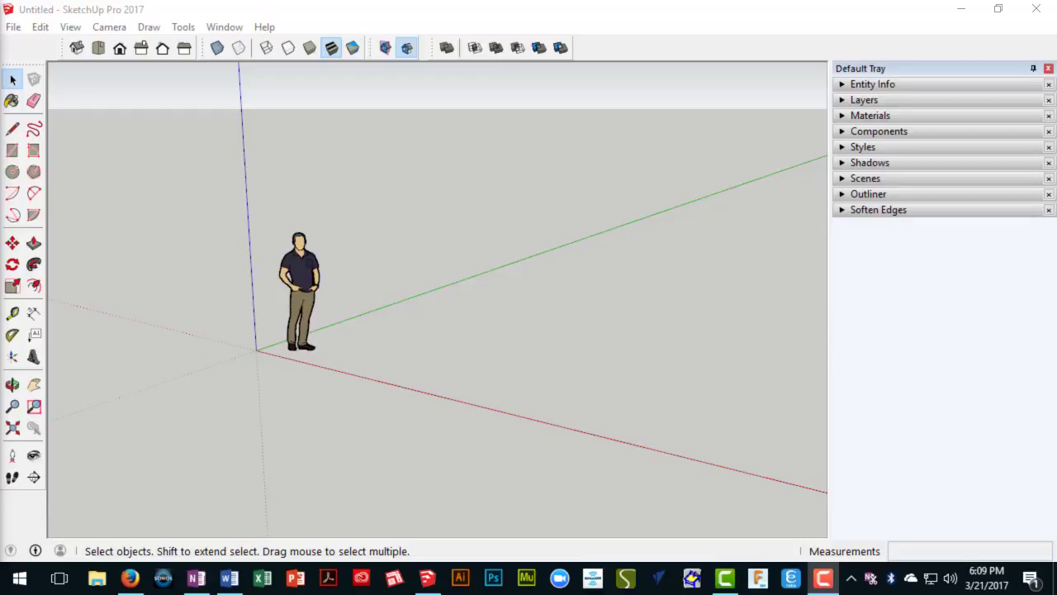
Step: Delete the default standing person figure, leaving only the axes
middle_click_drag(321, 277, 311, 283)
left_click(310, 284)
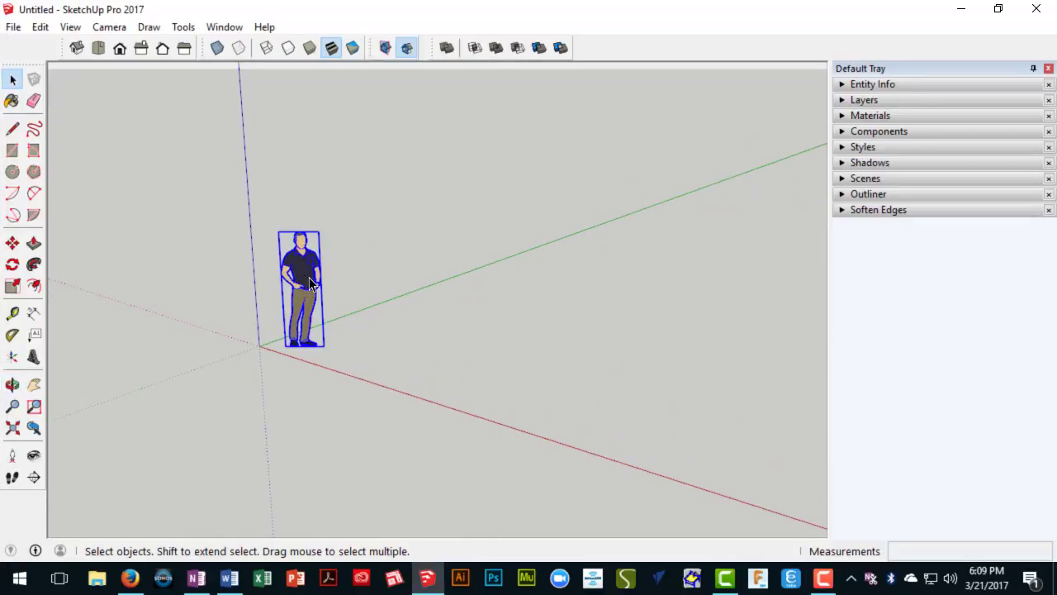
key("Delete")
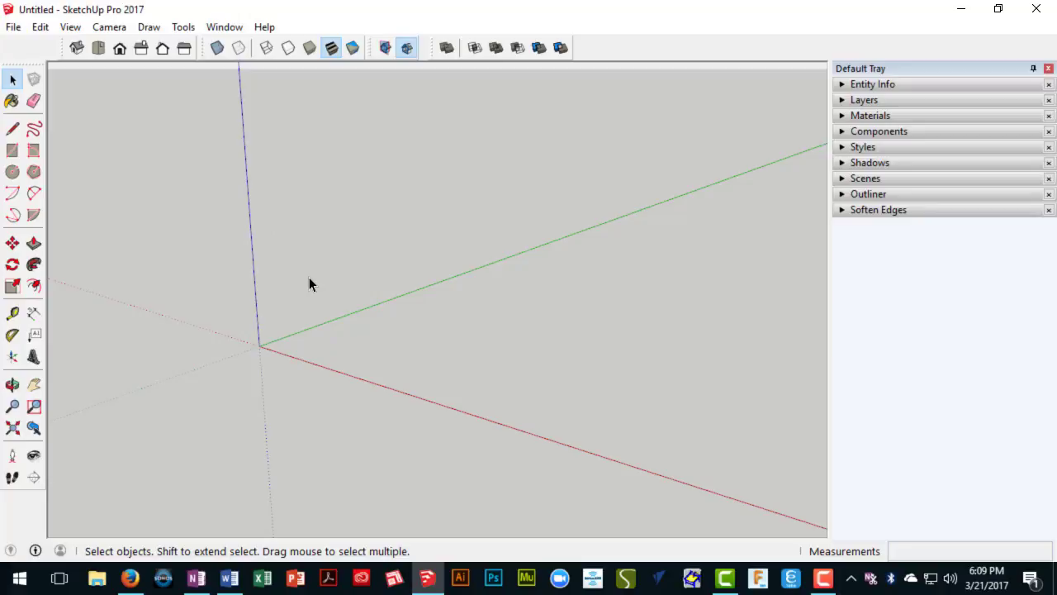
Step: Import 1stLevelPlan.jpg as an image and anchor its first corner at the origin
left_click(14, 28)
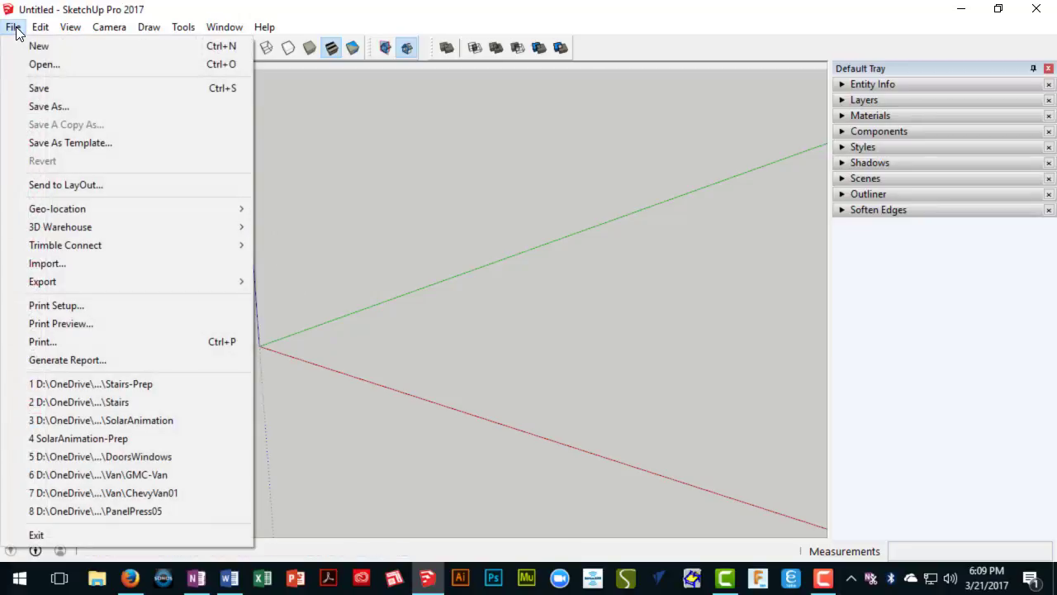
left_click(71, 267)
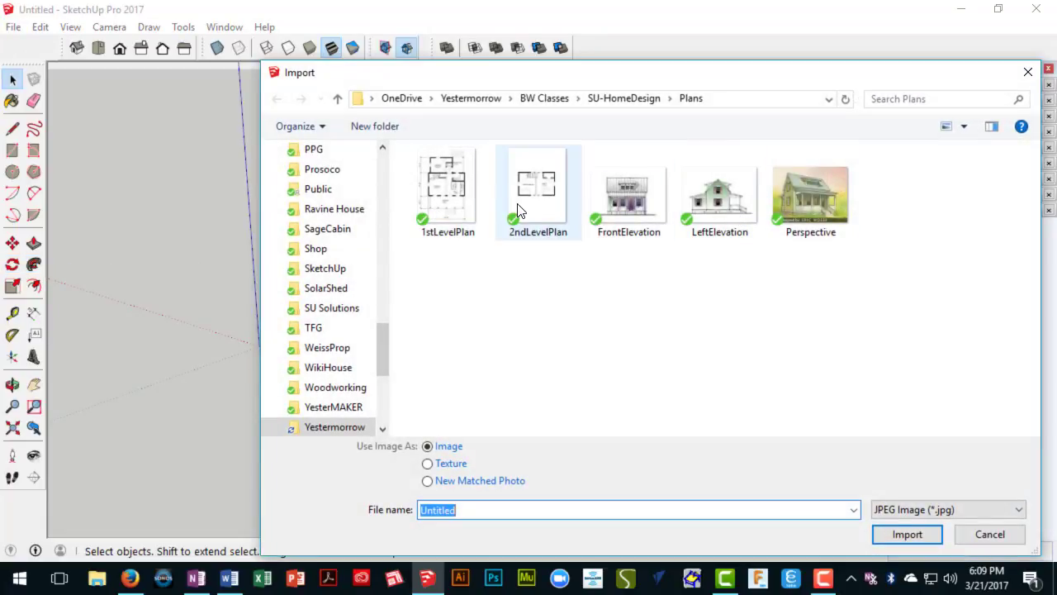
left_click(453, 195)
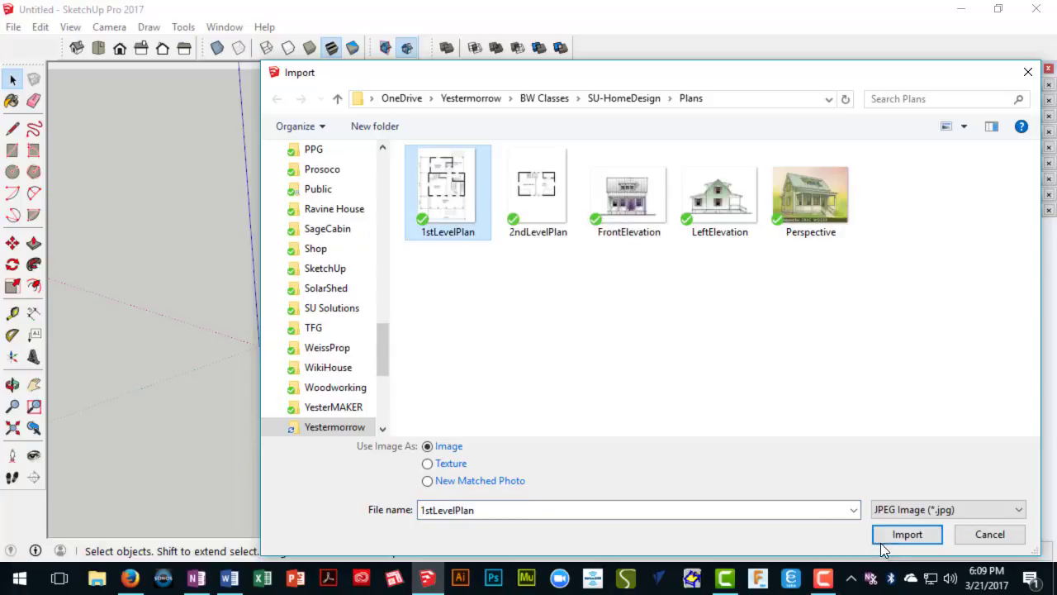
left_click(899, 533)
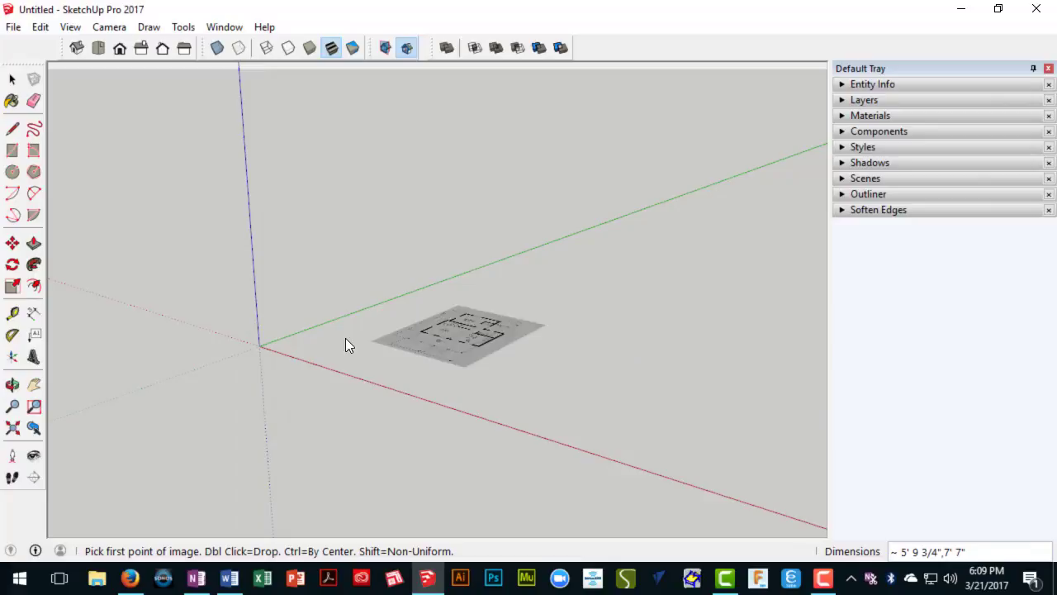
left_click(259, 345)
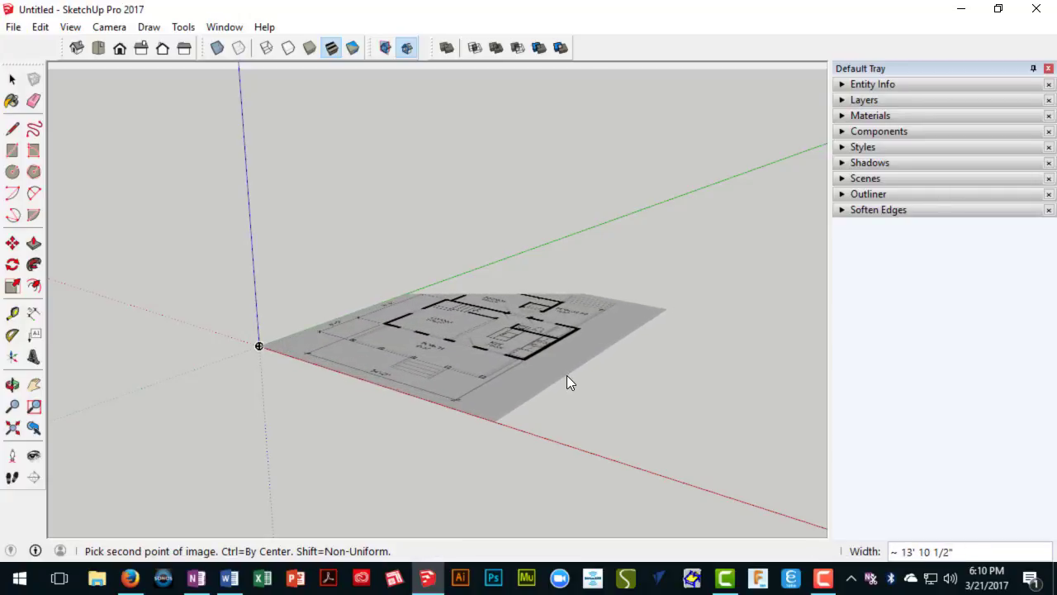
Step: Set the plan image's size so it lies flat on the ground, then view it from overhead
left_click(555, 384)
middle_click_drag(488, 384, 508, 449)
scroll(462, 369, "up", 5)
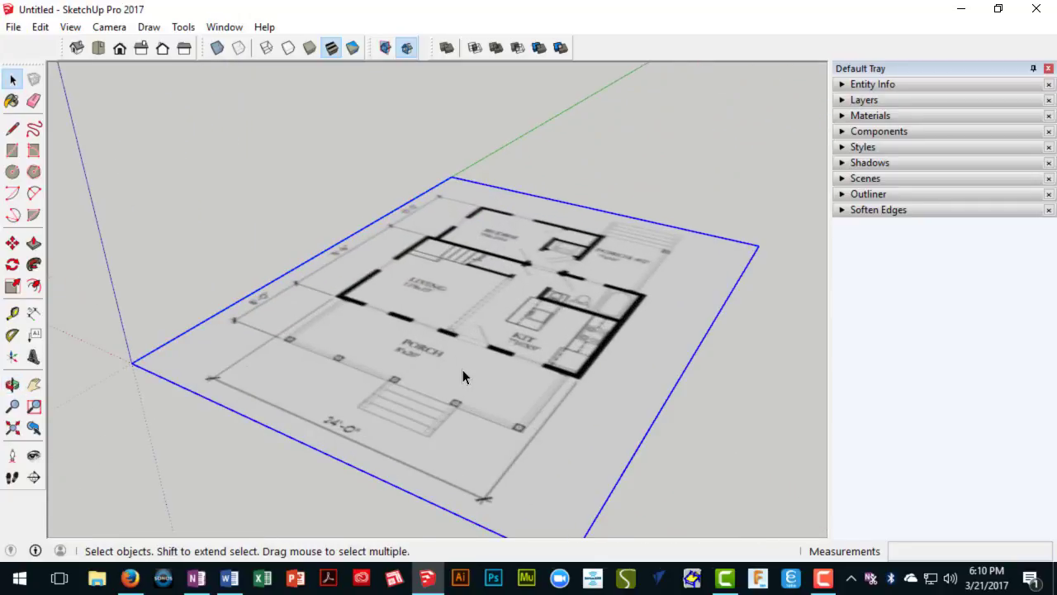
middle_click_drag(427, 382, 545, 443)
scroll(546, 443, "down", 3)
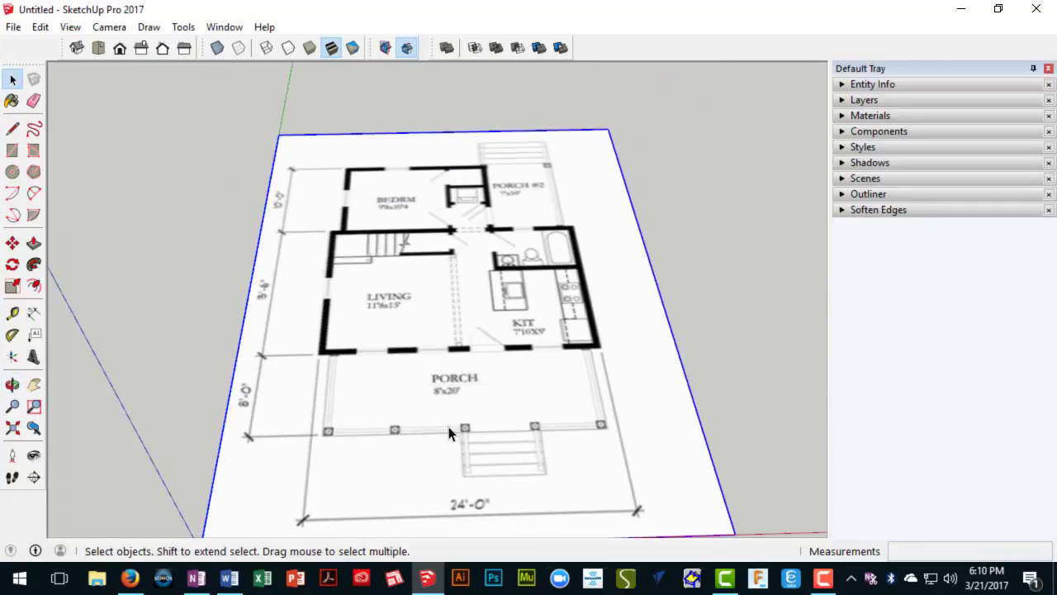
middle_click_drag(454, 433, 441, 470)
scroll(272, 392, "up", 5)
scroll(276, 355, "down", 5)
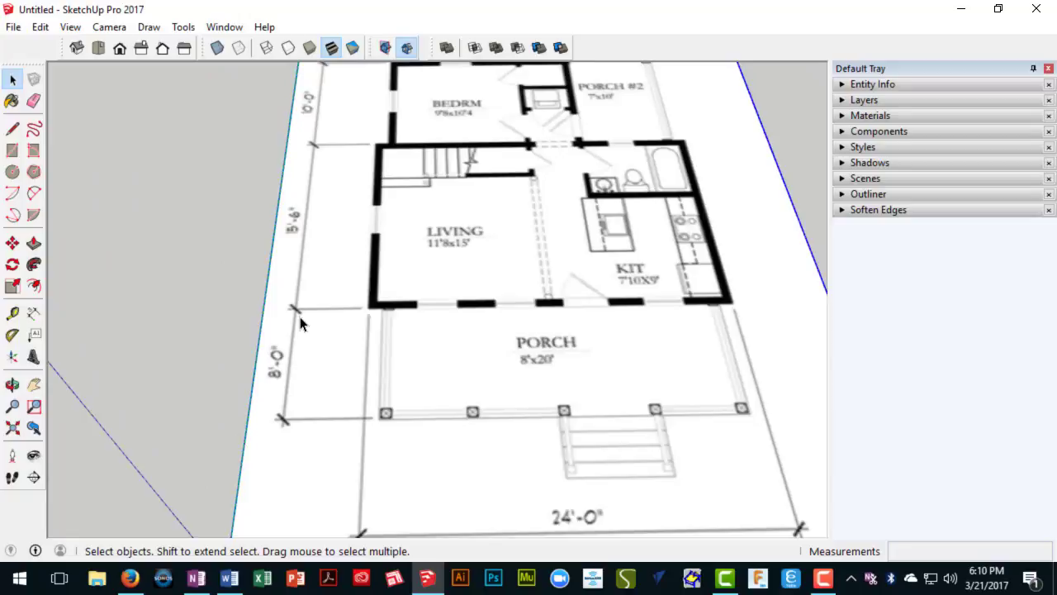
middle_click_drag(460, 413, 347, 344)
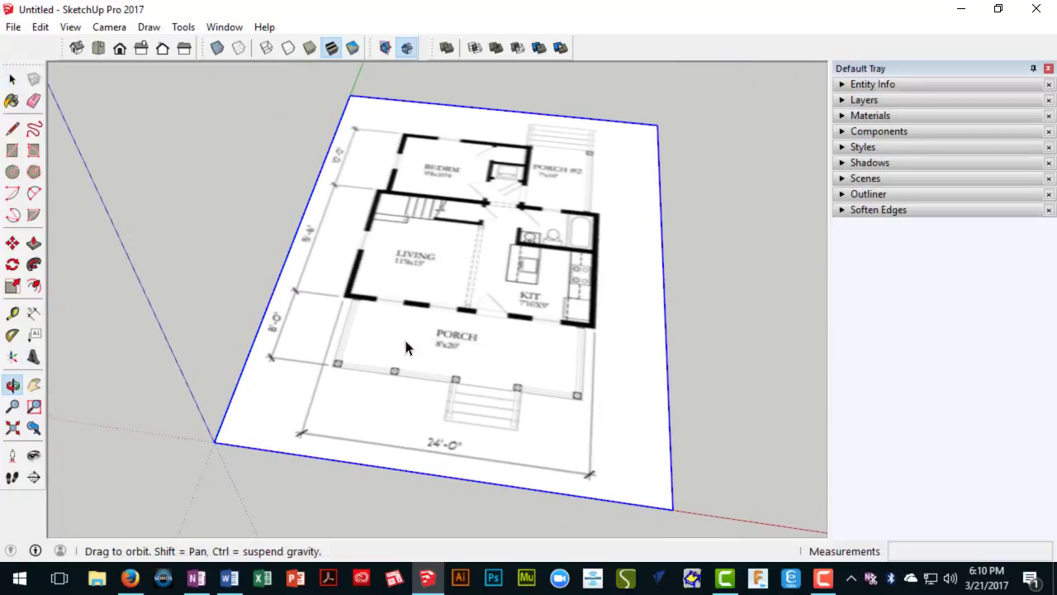
scroll(462, 376, "up", 3)
middle_click_drag(463, 376, 357, 328)
scroll(357, 327, "down", 2)
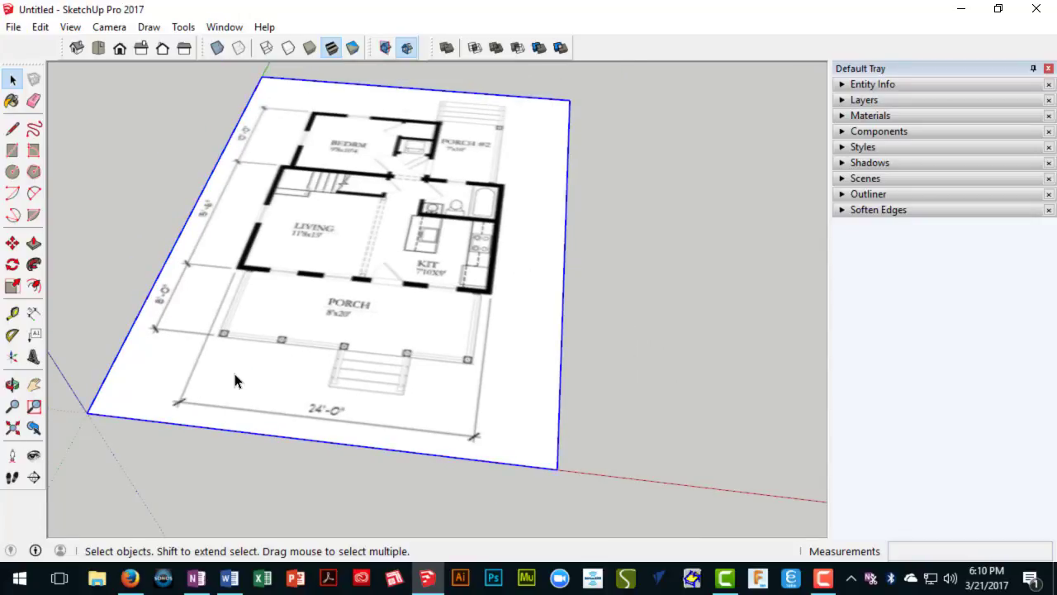
middle_click_drag(235, 381, 330, 347)
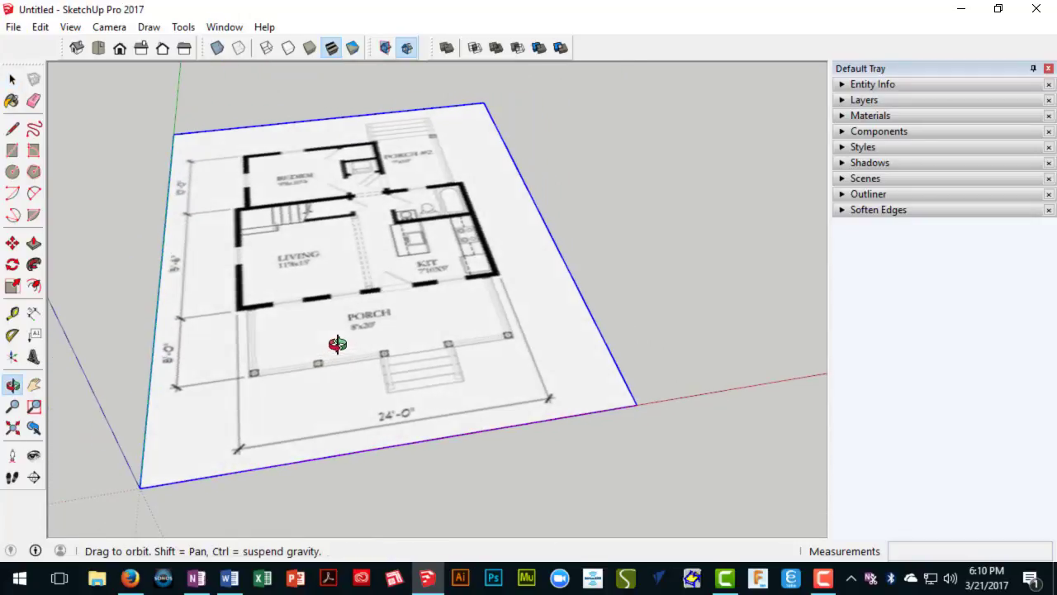
Step: Measure the plan's 24'-0" dimension line with the Tape Measure and enter 24' as its length
left_click(12, 315)
scroll(237, 438, "up", 3)
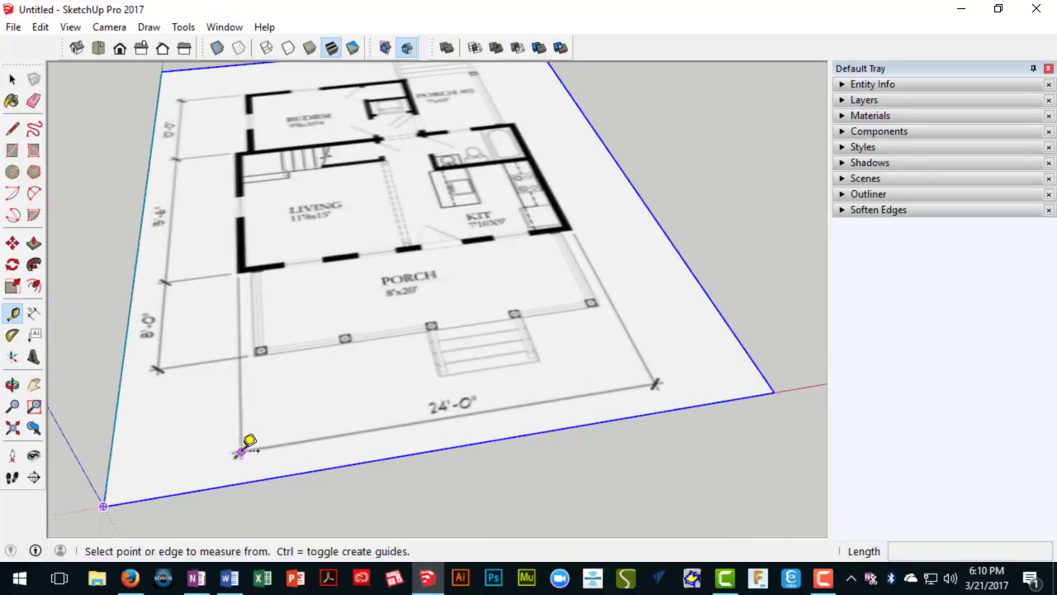
left_click(241, 452)
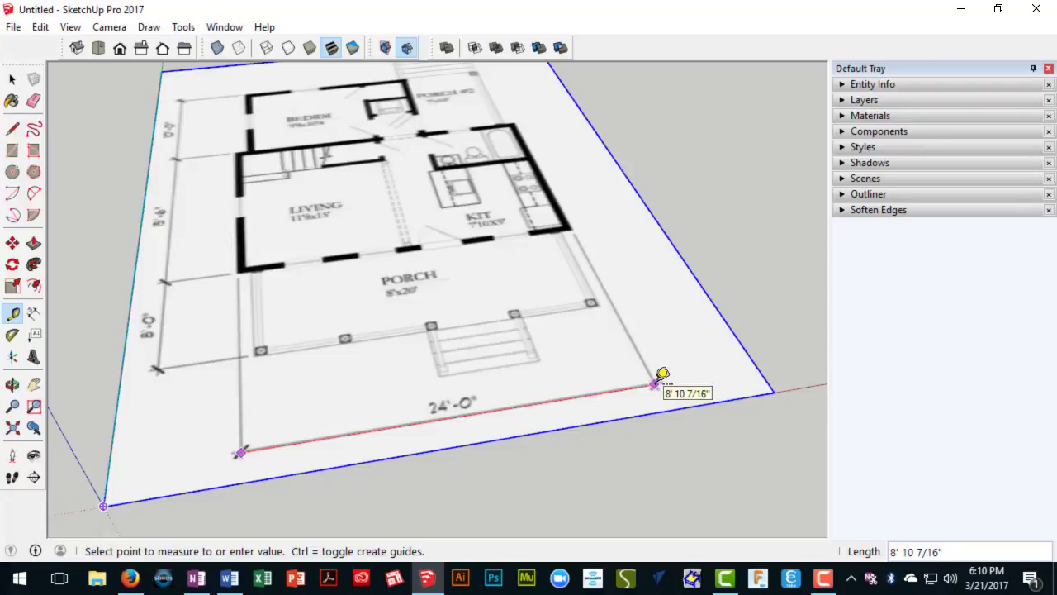
left_click(656, 384)
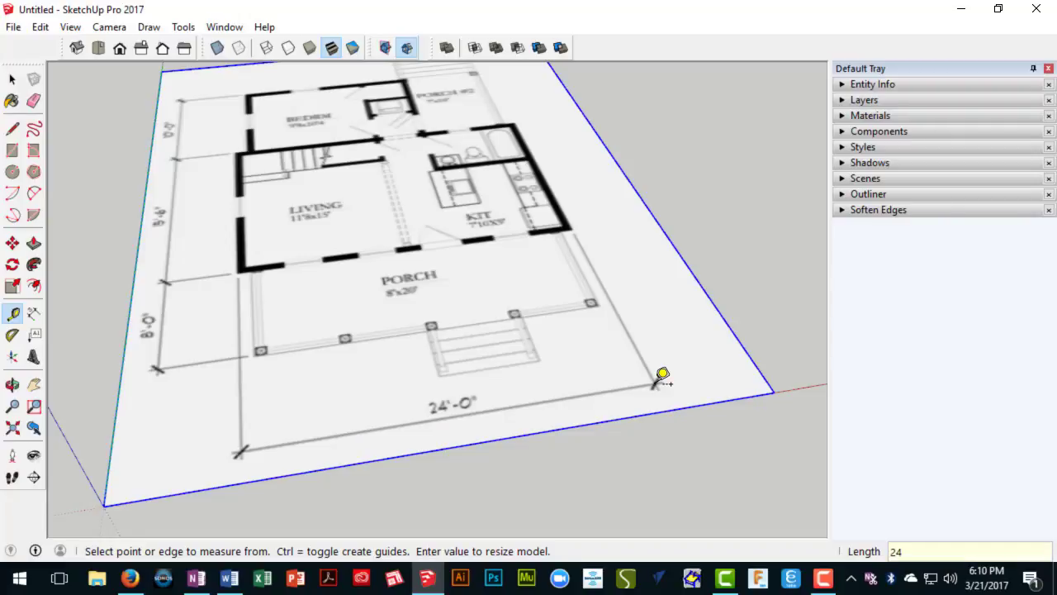
key("Return")
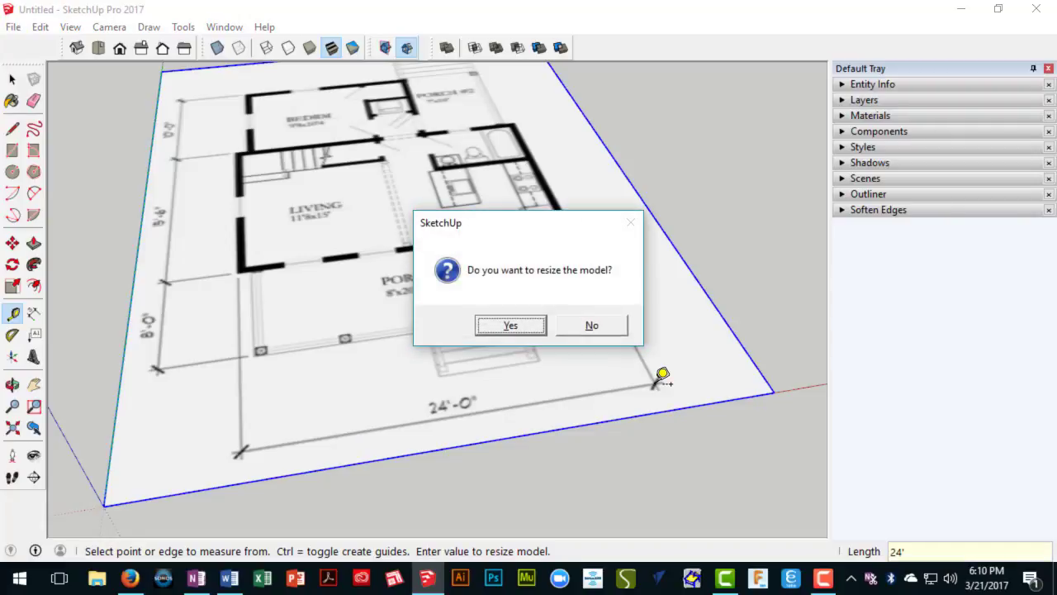
Step: Confirm resizing the whole model to match the 24' dimension
left_click(510, 325)
scroll(510, 325, "down", 6)
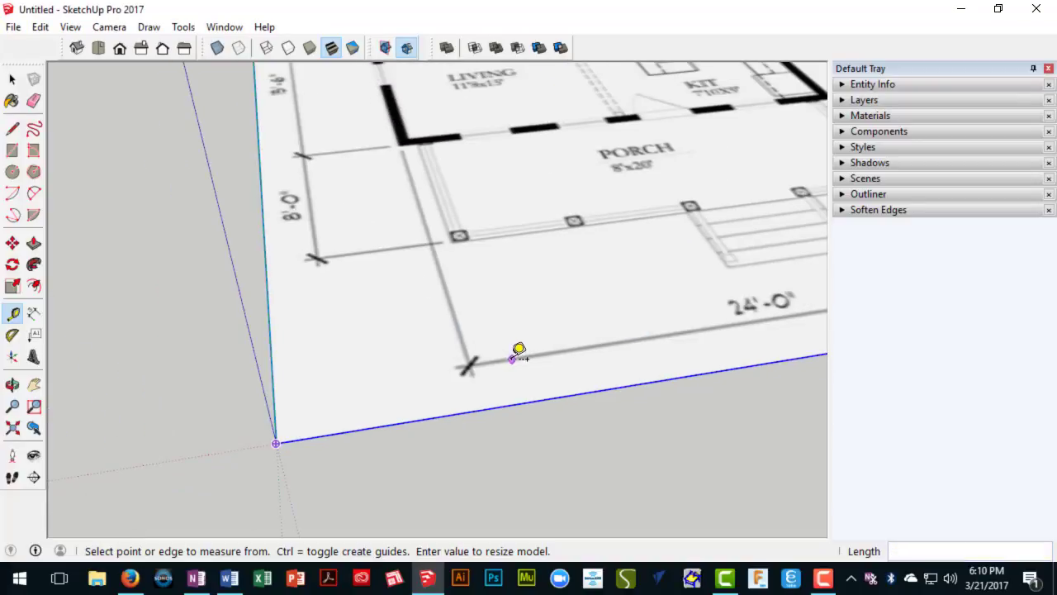
middle_click_drag(555, 357, 328, 309)
scroll(255, 330, "up", 5)
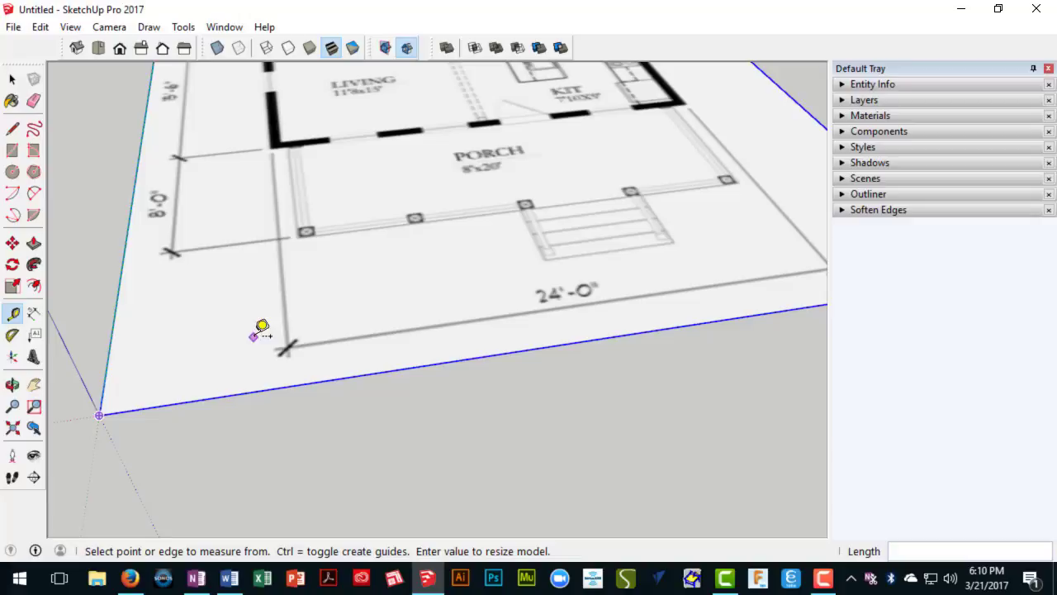
Step: Re-measure the 24'-0" dimension line, enter 24' again and confirm the resize
left_click(285, 347)
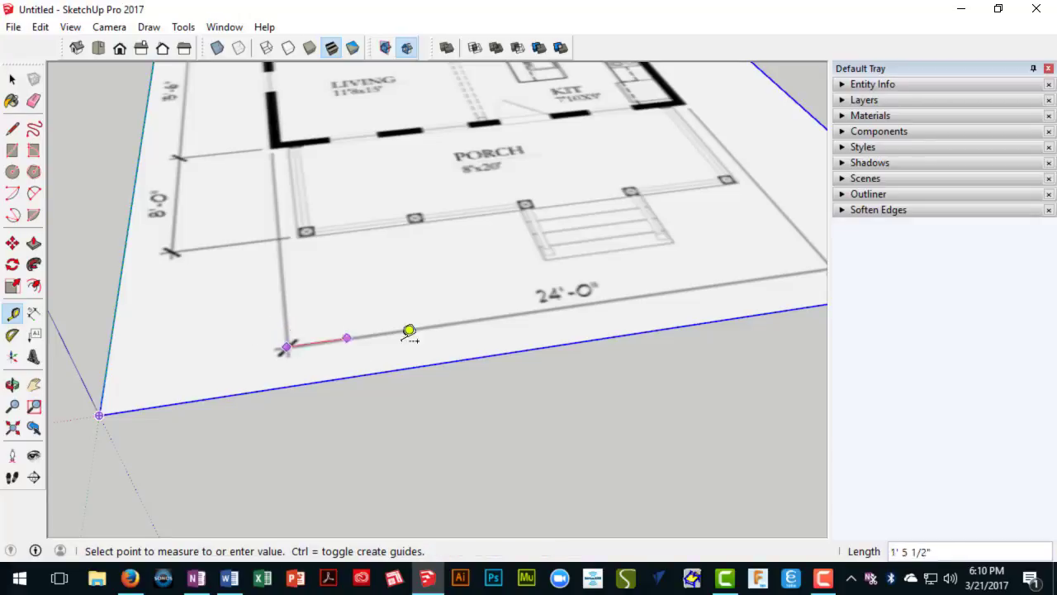
middle_click_drag(618, 295, 562, 299)
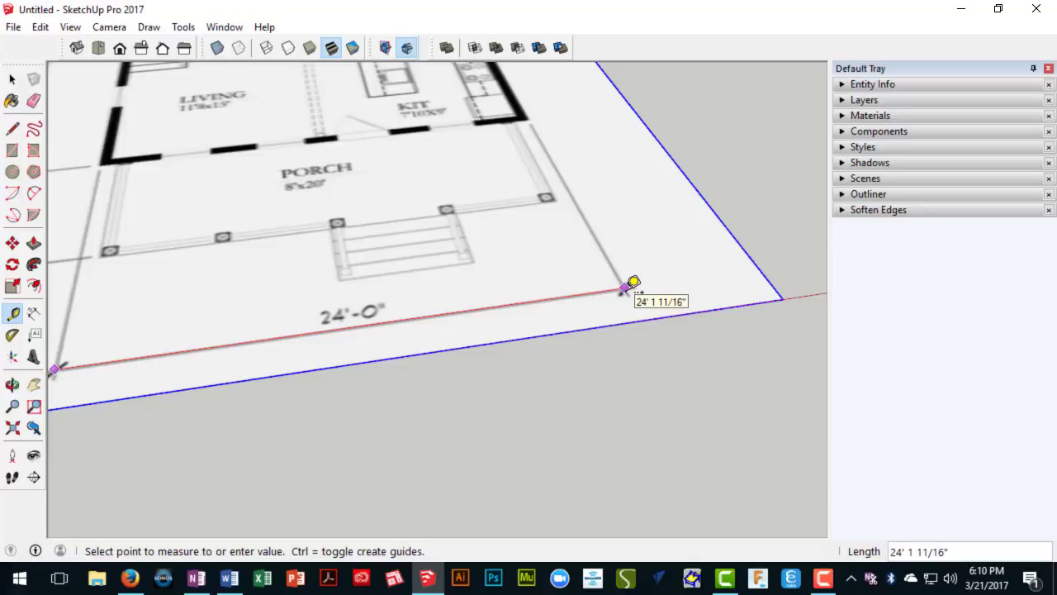
scroll(633, 282, "up", 2)
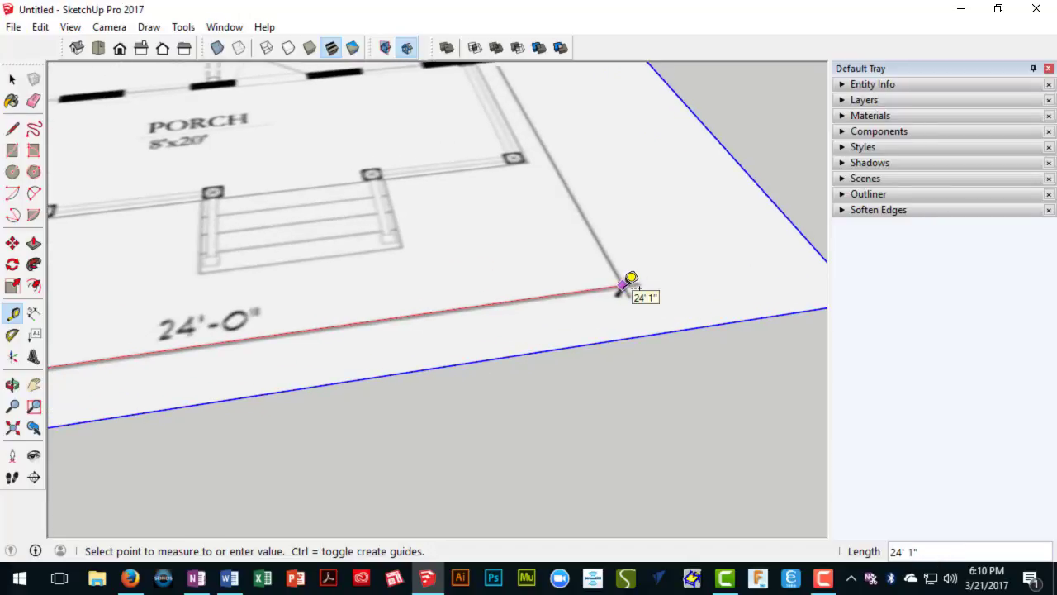
left_click(631, 281)
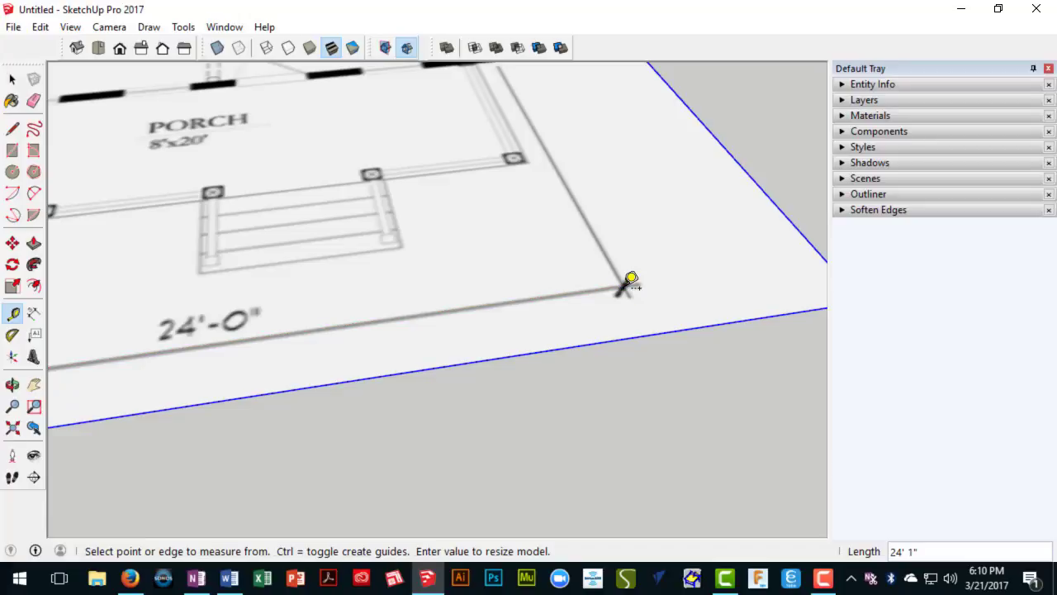
type("24'")
key("Return")
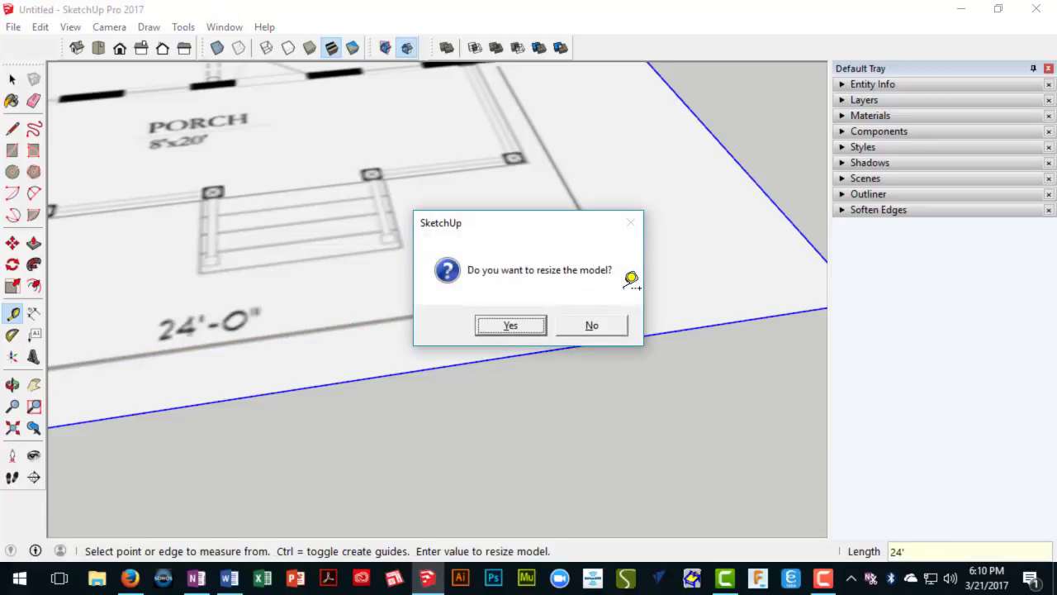
left_click(509, 326)
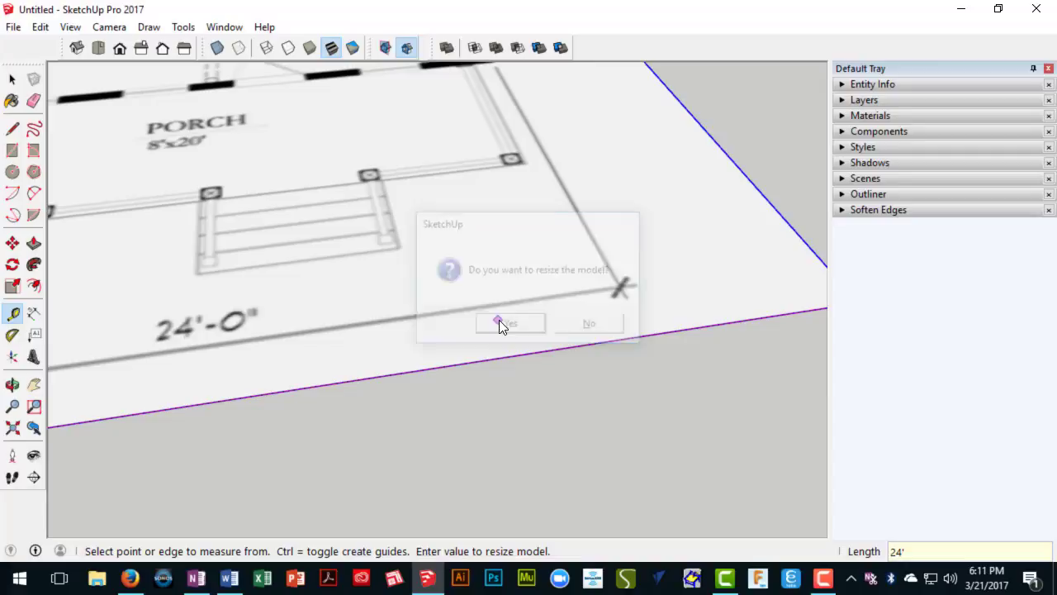
Step: Check the dimension now reads about 23' 11 3/8", then return to the Select tool
scroll(495, 310, "down", 3)
scroll(253, 358, "down", 2)
scroll(228, 353, "up", 3)
scroll(228, 354, "up", 2)
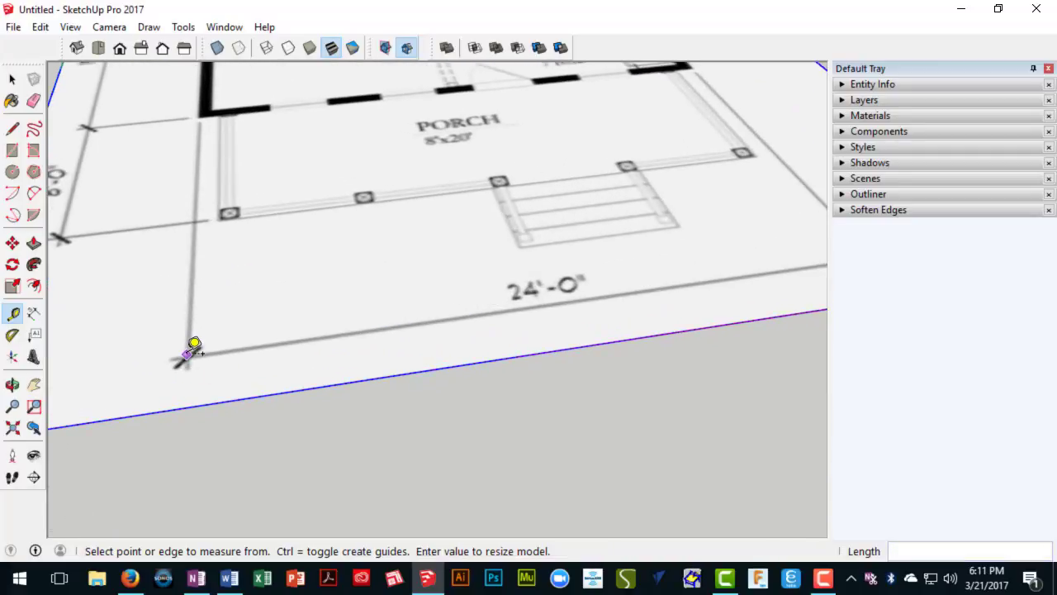
left_click(189, 357)
scroll(420, 306, "down", 2)
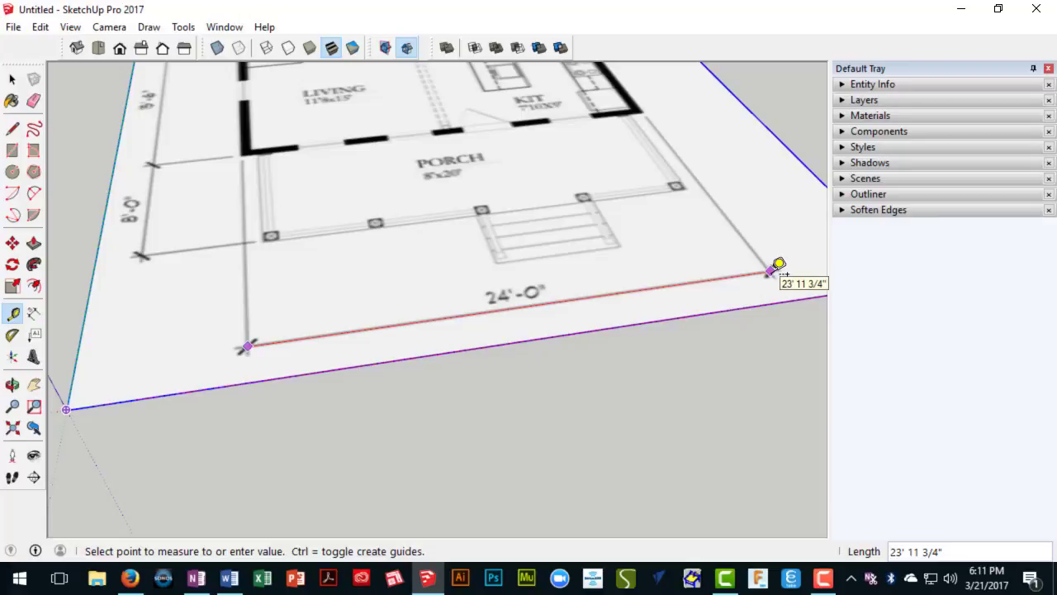
scroll(774, 266, "up", 1)
scroll(774, 266, "up", 2)
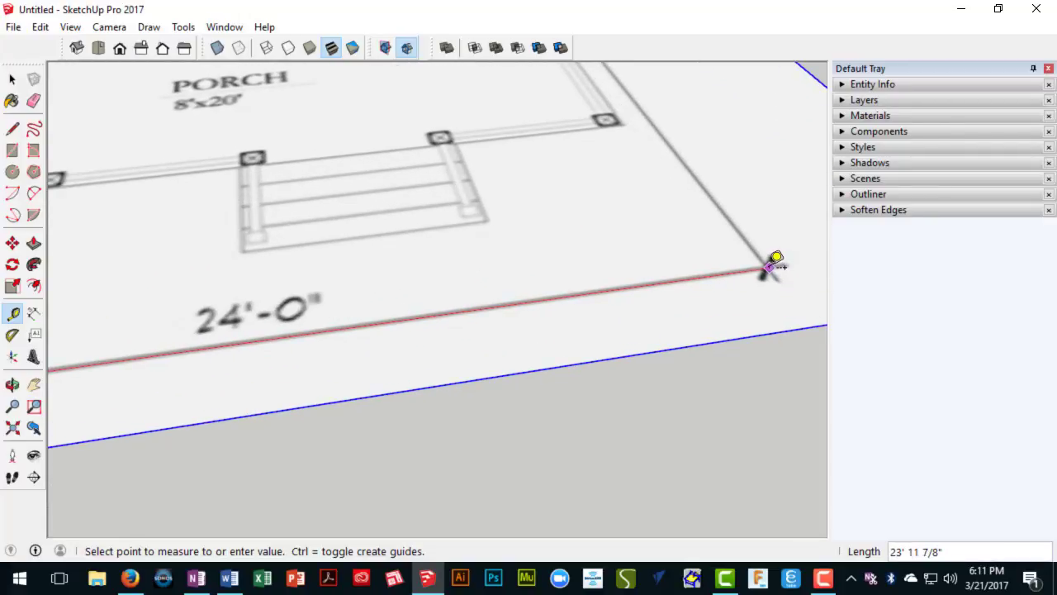
scroll(775, 265, "down", 3)
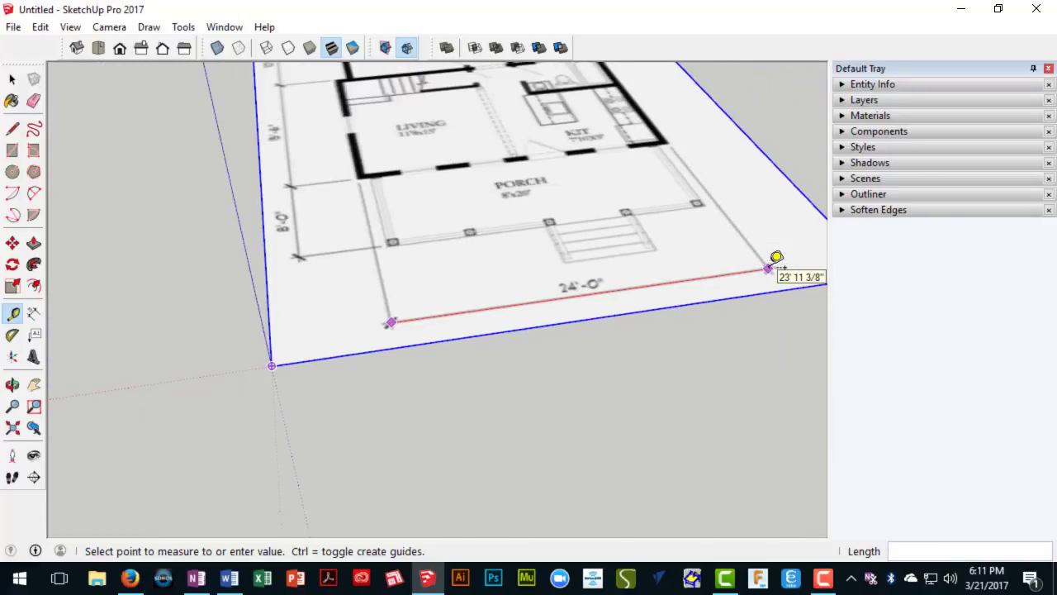
middle_click_drag(776, 248, 361, 284)
key("space")
scroll(356, 286, "down", 4)
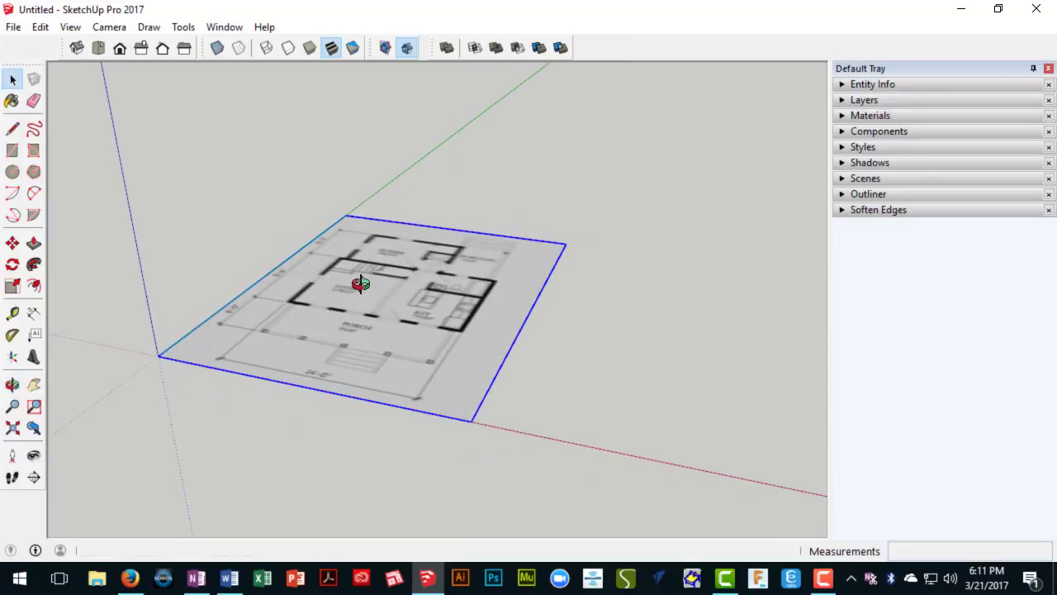
Step: Import the FrontElevation image file into the model
left_click(13, 27)
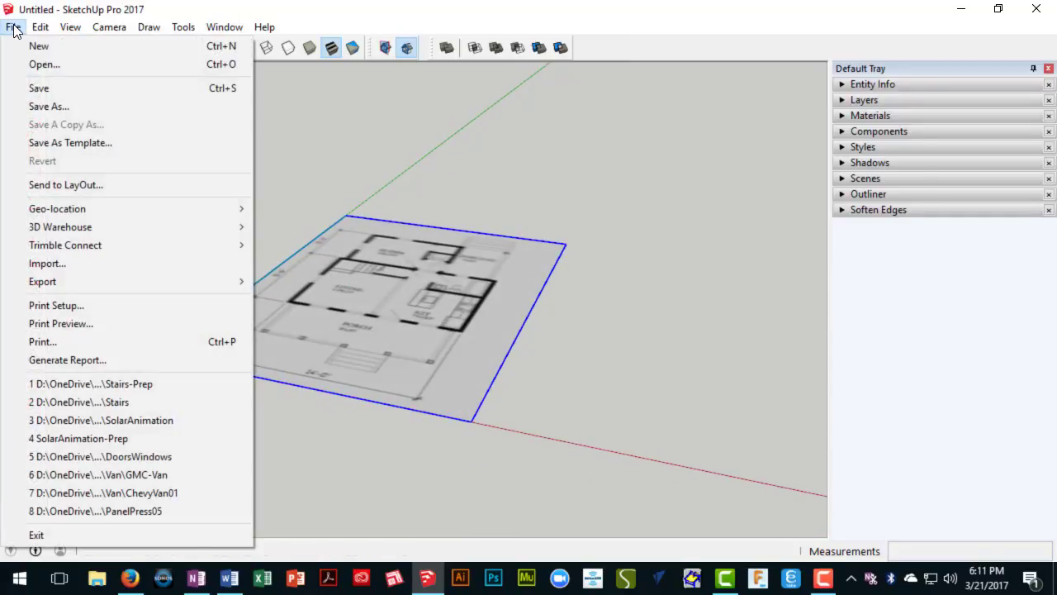
left_click(79, 268)
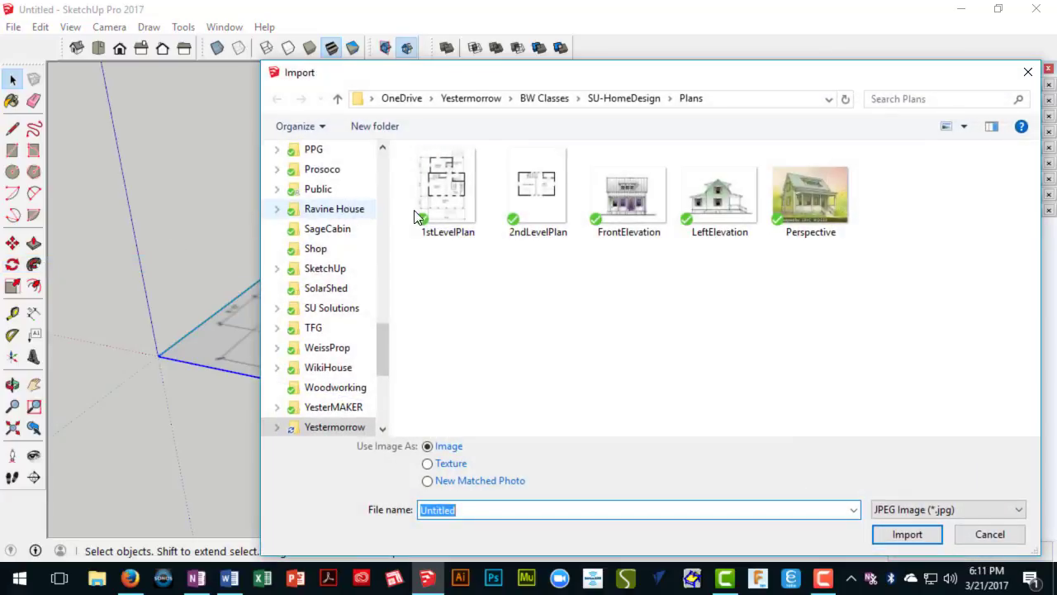
left_click(624, 201)
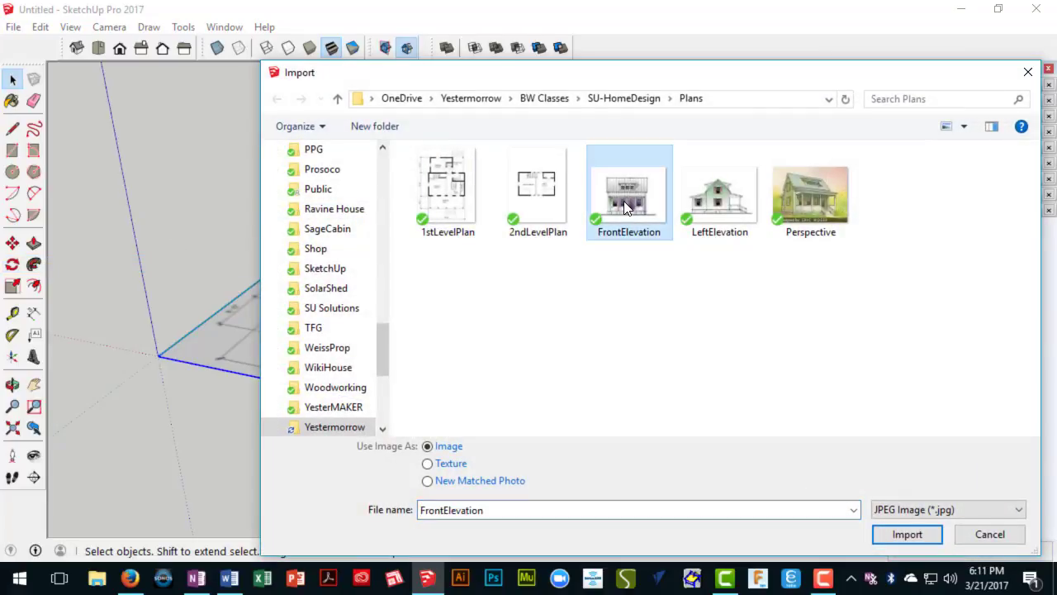
left_click(911, 533)
Step: Place the elevation image flat on the ground beside the plan, about 21' 7 1/2" wide
scroll(198, 343, "up", 3)
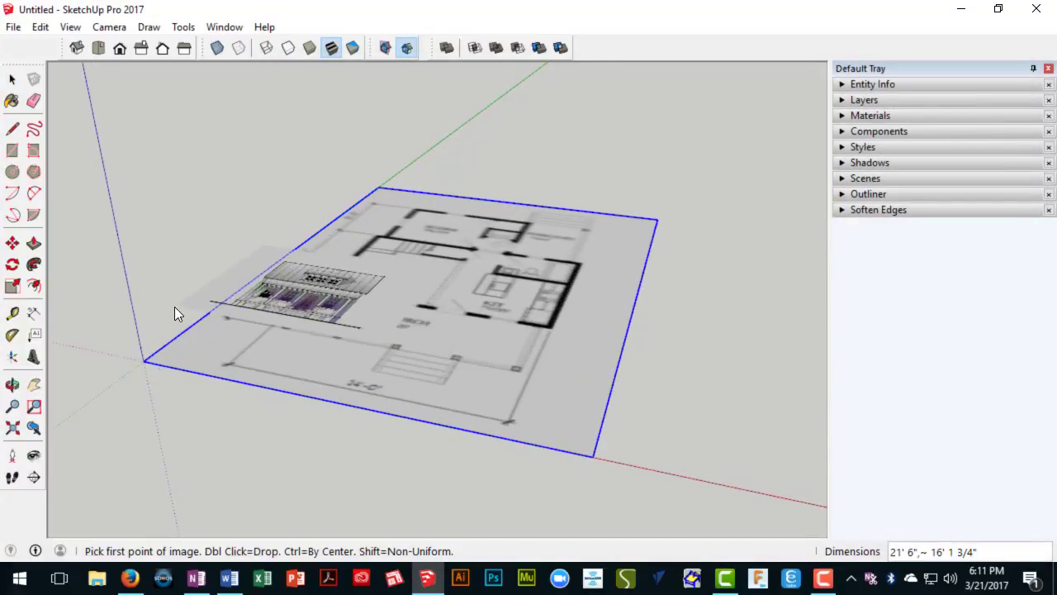
middle_click_drag(156, 368, 228, 257, "shift")
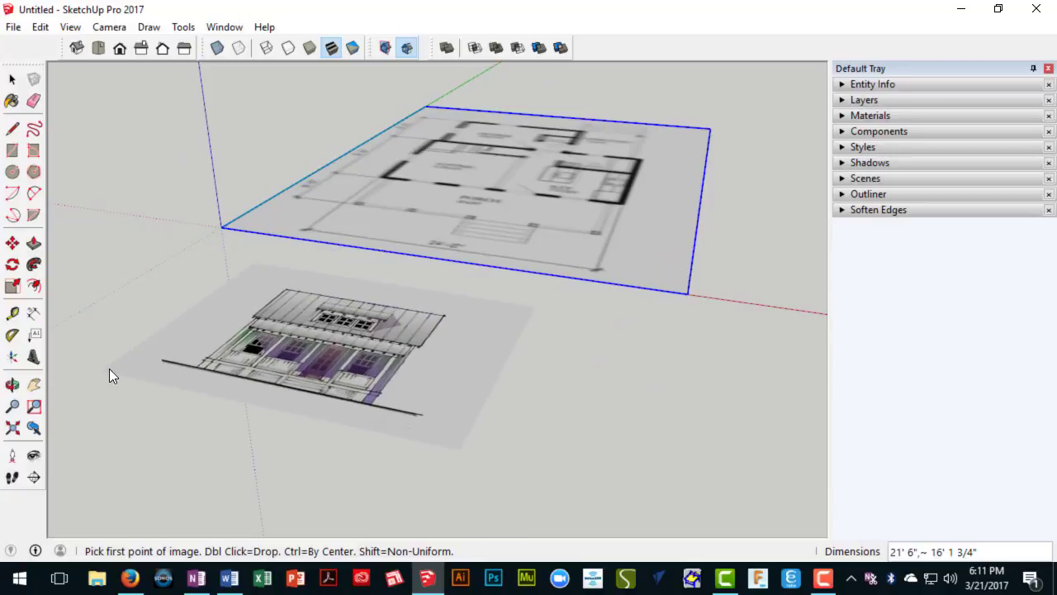
left_click(117, 368)
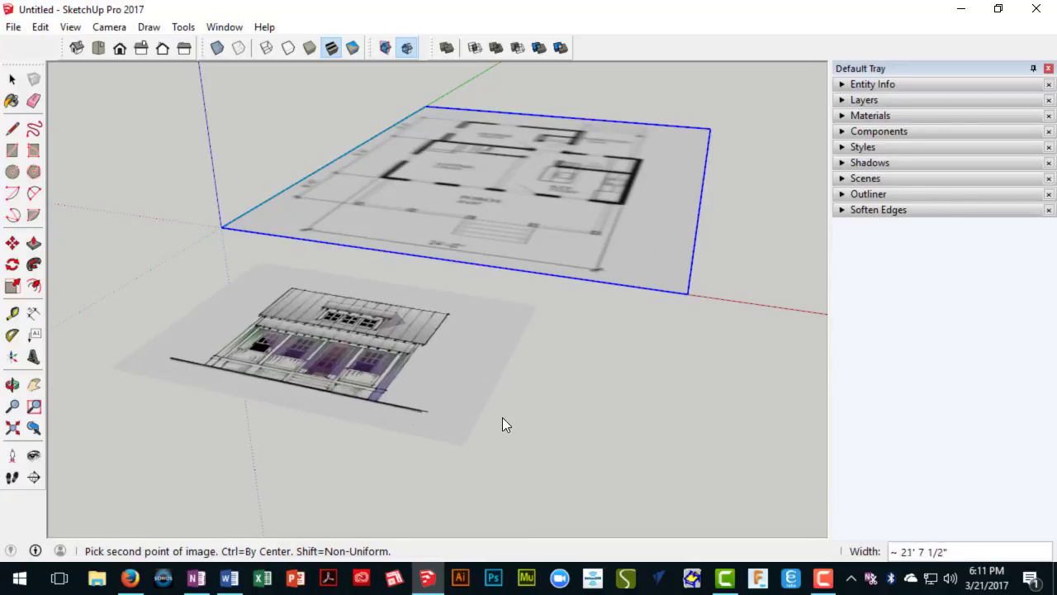
left_click(568, 429)
middle_click_drag(566, 430, 359, 427)
middle_click_drag(296, 355, 338, 366)
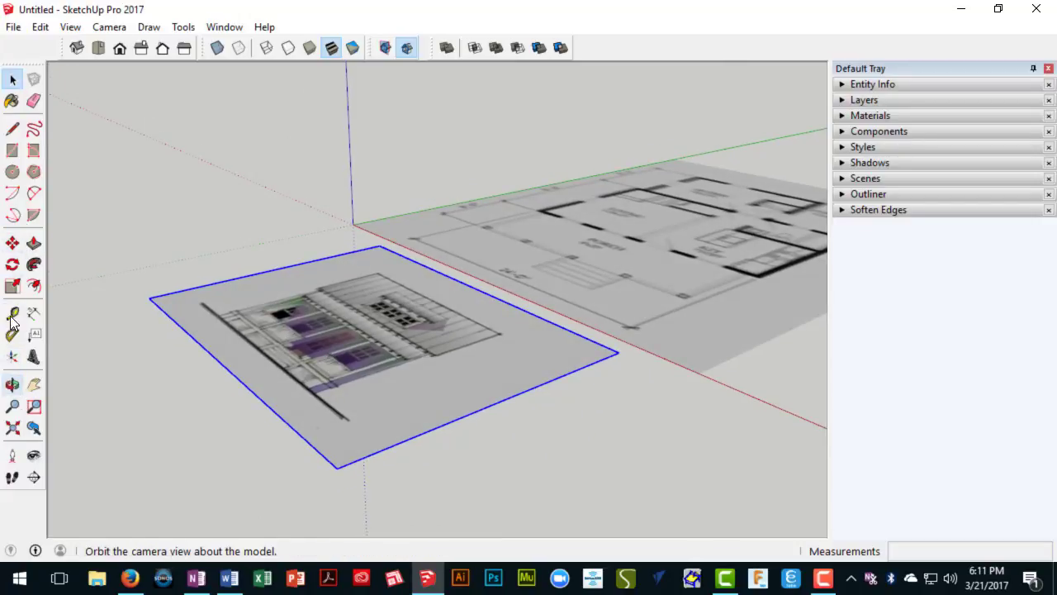
Step: Rotate the front elevation image 90° about its corner so it stands upright
left_click(13, 265)
middle_click_drag(366, 405, 240, 356)
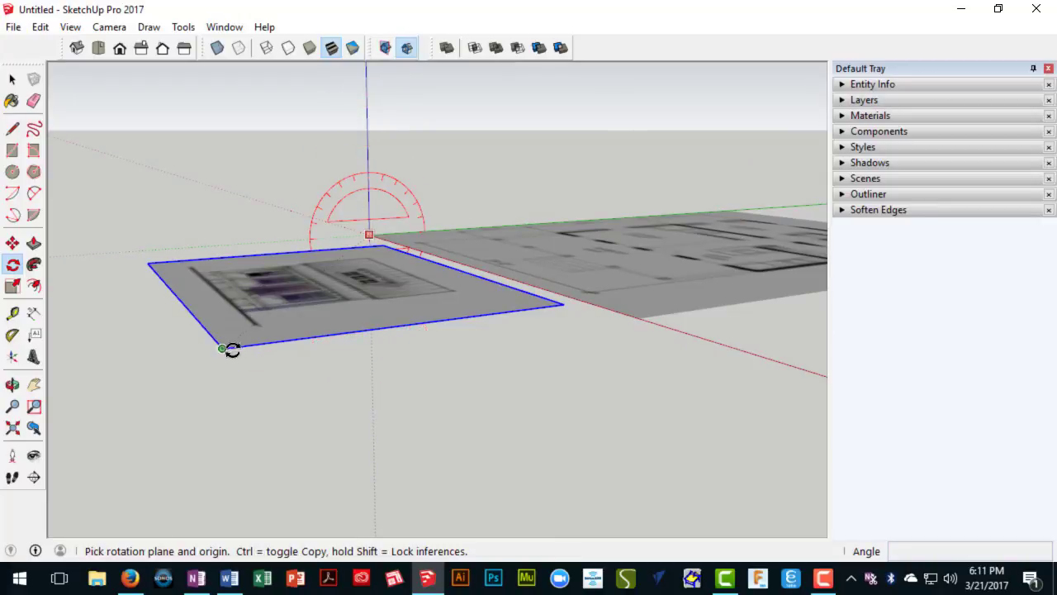
left_click(223, 348)
left_click(355, 332)
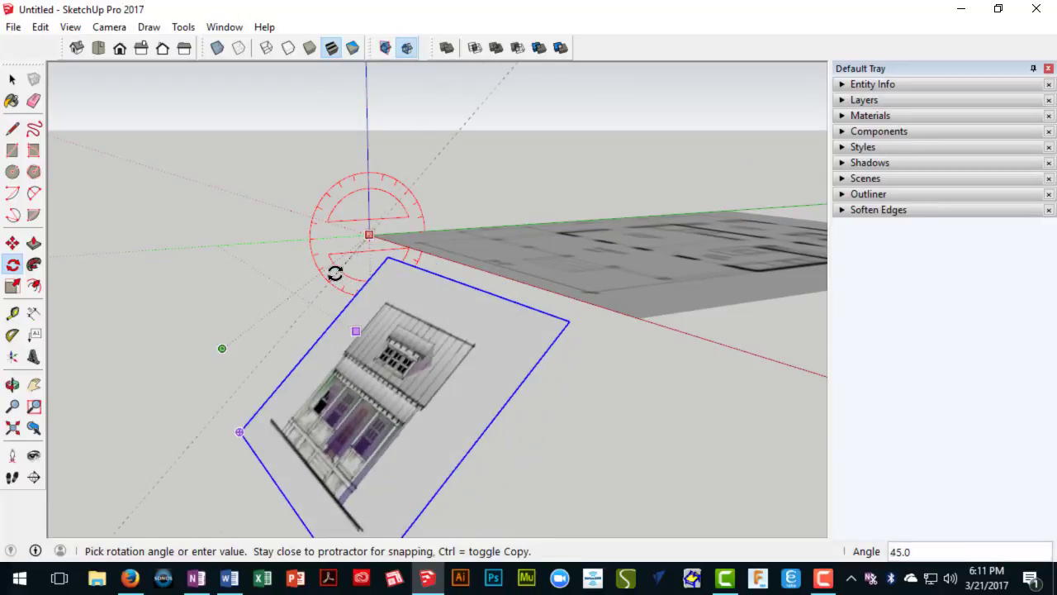
left_click(375, 313)
scroll(385, 337, "down", 3)
middle_click_drag(385, 337, 435, 403)
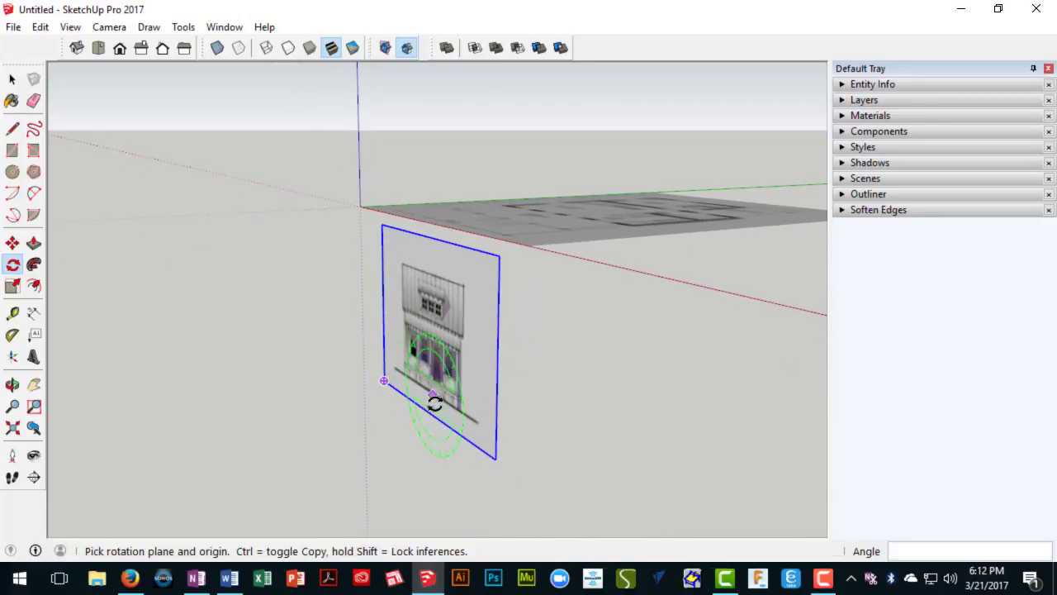
Step: Move the upright elevation by its bottom corner onto the red axis and check the alignment
key("m")
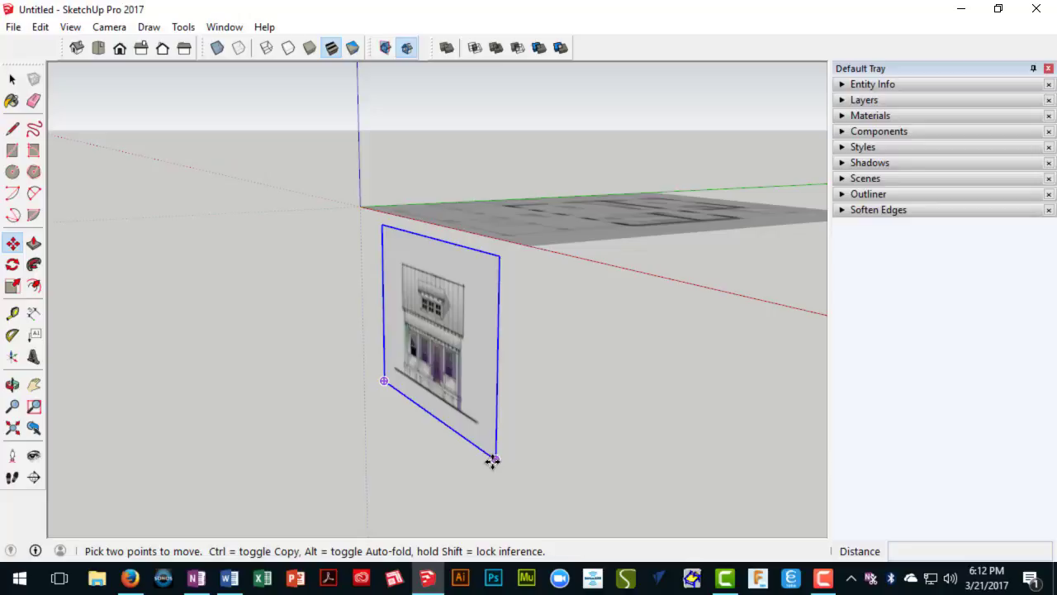
left_click(497, 435)
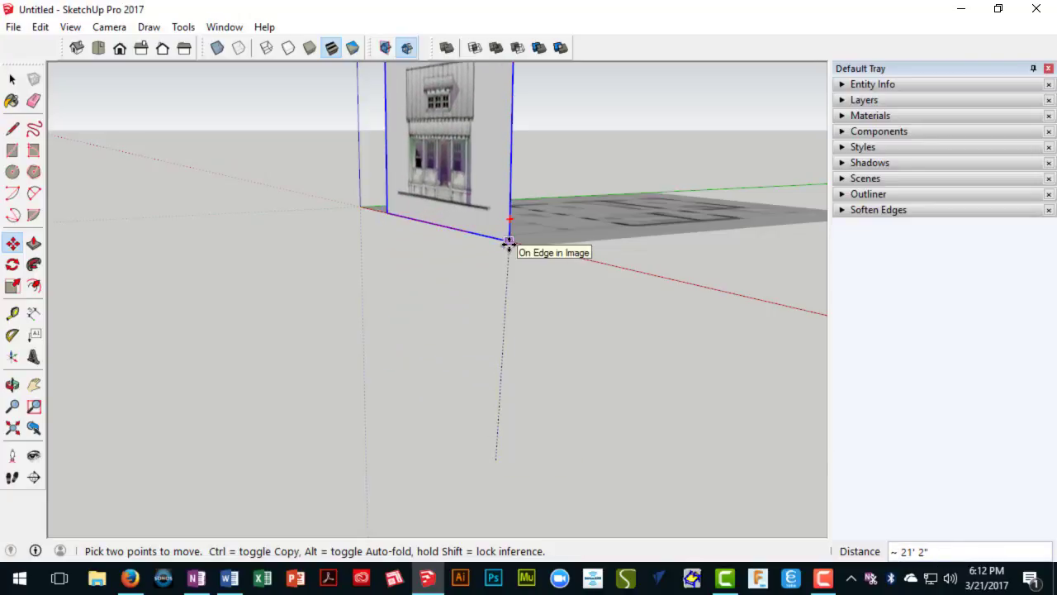
left_click(508, 241)
middle_click_drag(430, 228, 469, 234)
scroll(468, 234, "up", 5)
scroll(483, 210, "down", 4)
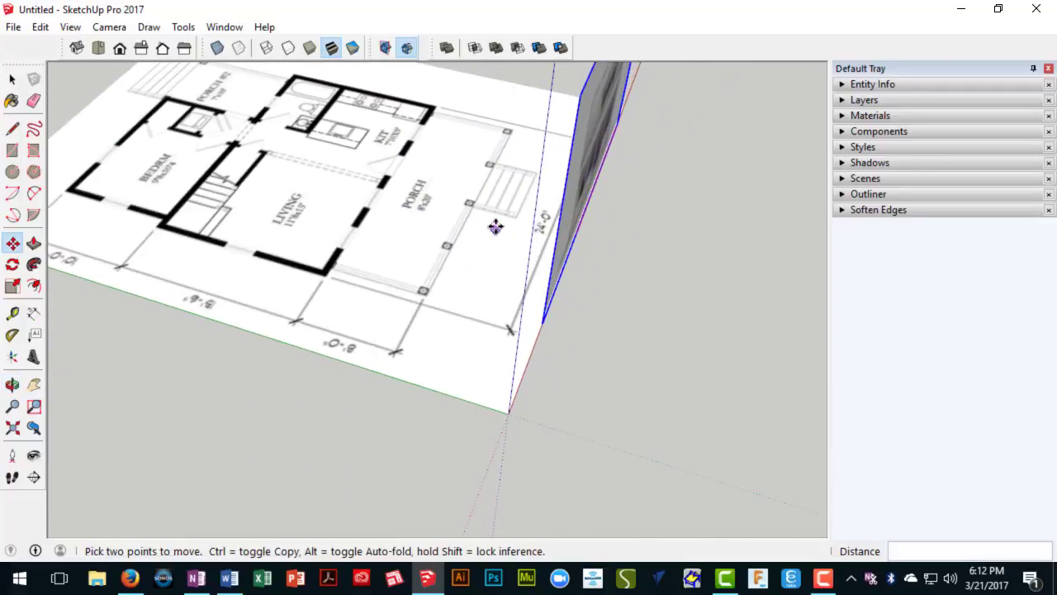
middle_click_drag(470, 256, 382, 366)
scroll(383, 366, "up", 4)
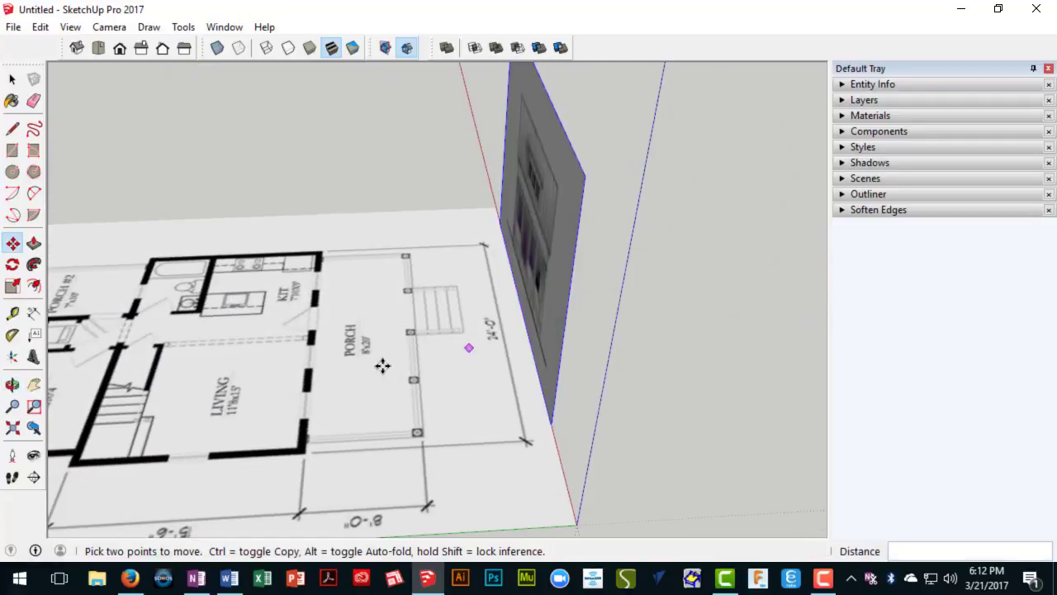
scroll(469, 357, "up", 3)
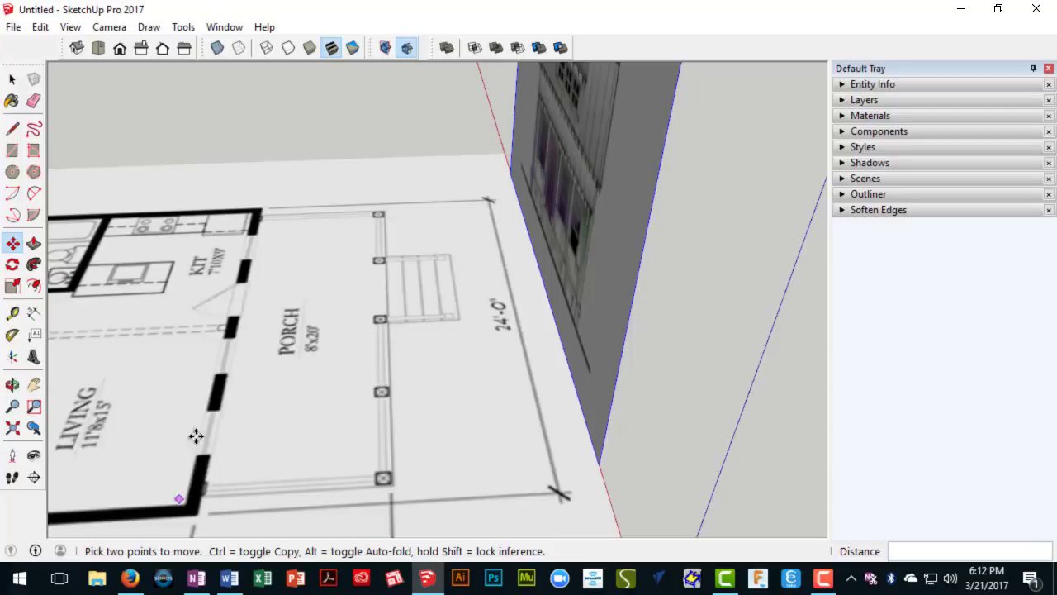
scroll(444, 333, "down", 3)
middle_click_drag(443, 332, 209, 316)
scroll(252, 295, "up", 4)
scroll(281, 294, "down", 2)
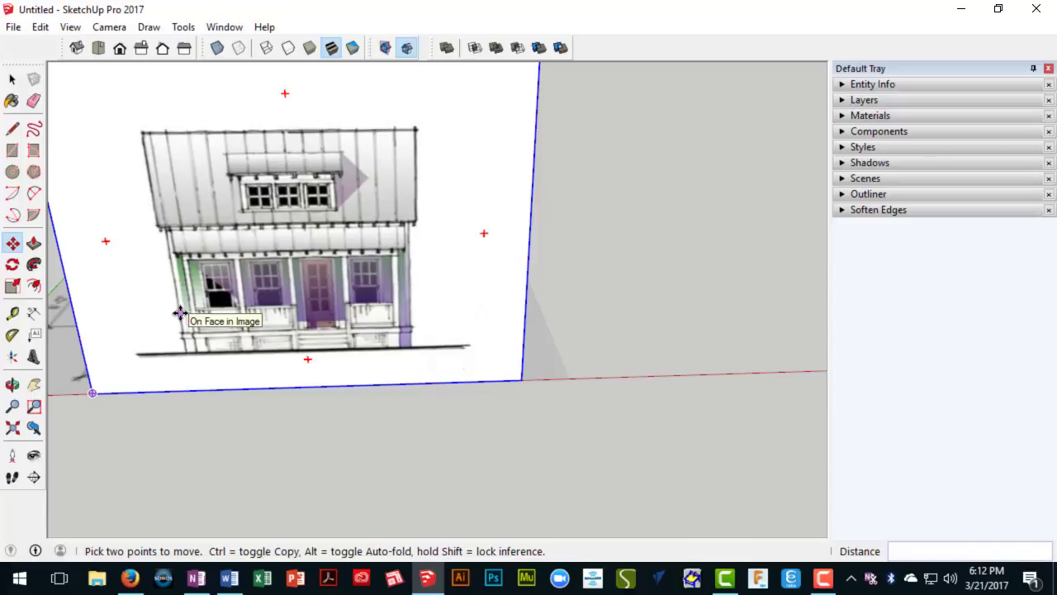
Step: Measure the elevation's porch width, set it to 24' and confirm resizing the model
key("t")
left_click(180, 309)
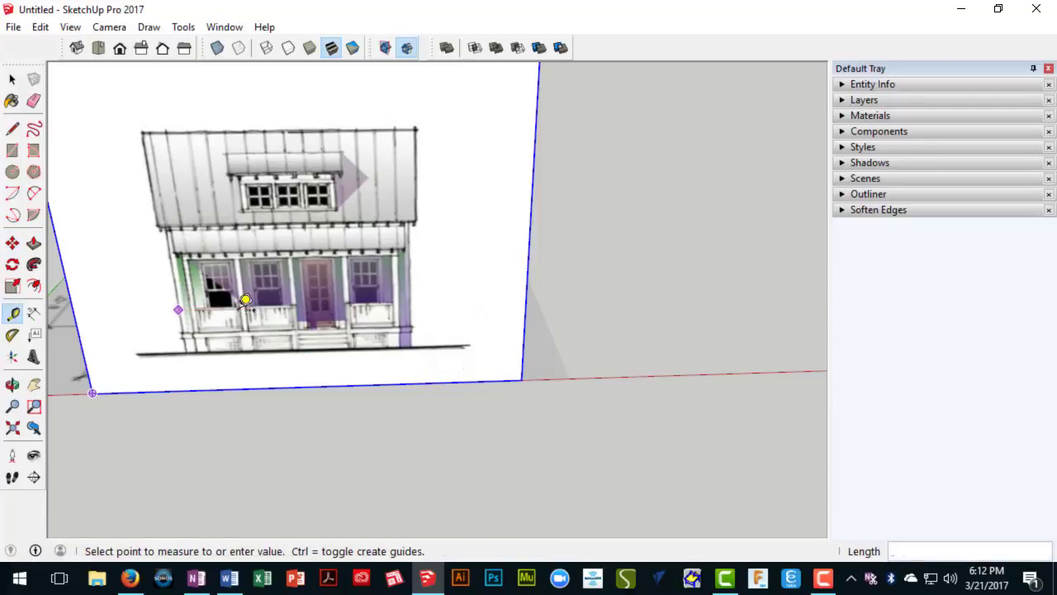
left_click(412, 302)
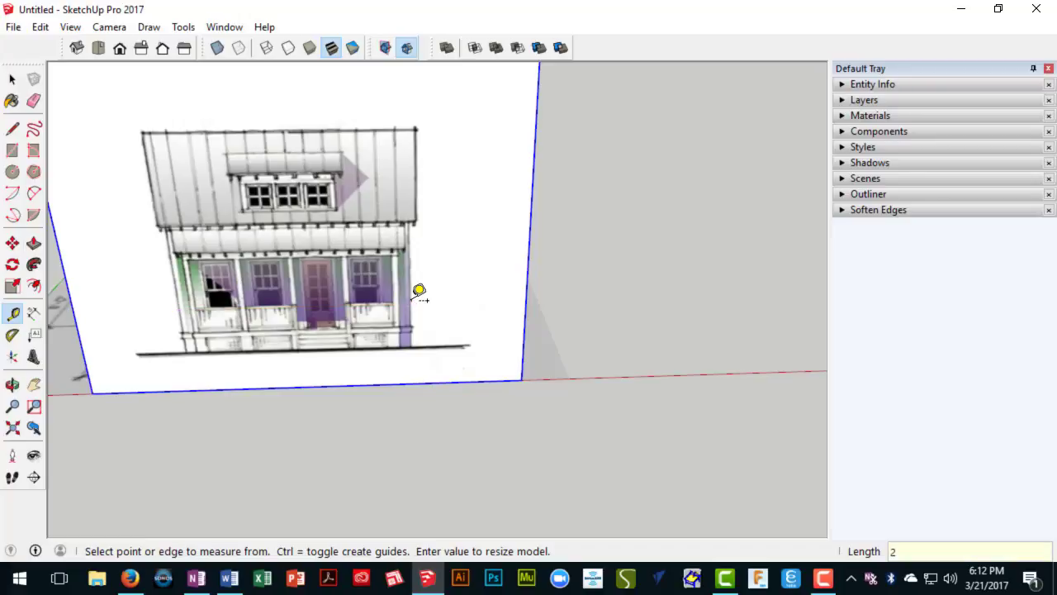
key("Return")
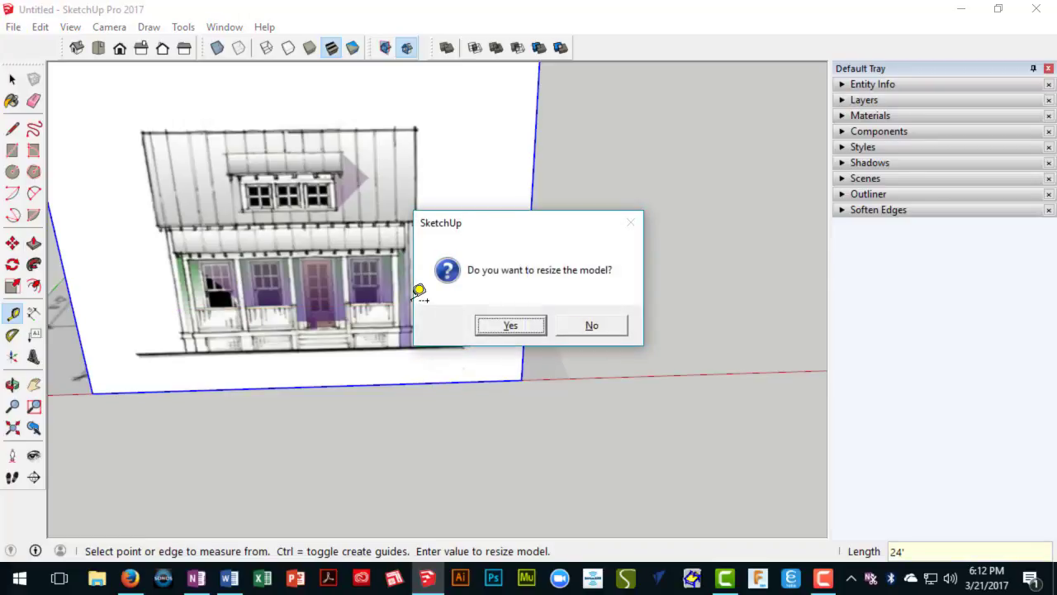
left_click(511, 326)
scroll(522, 328, "down", 1)
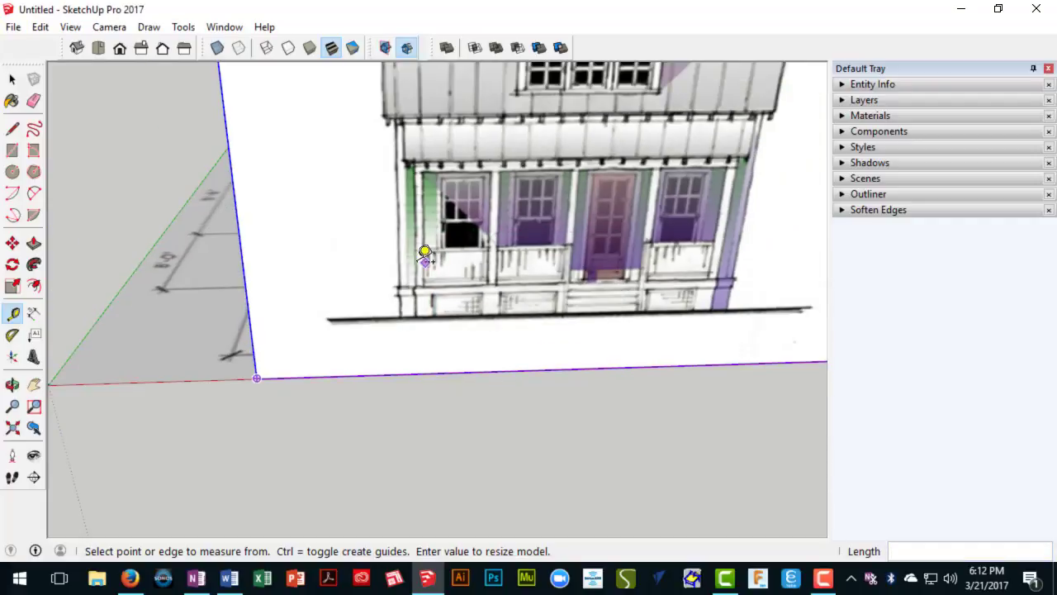
left_click(399, 254)
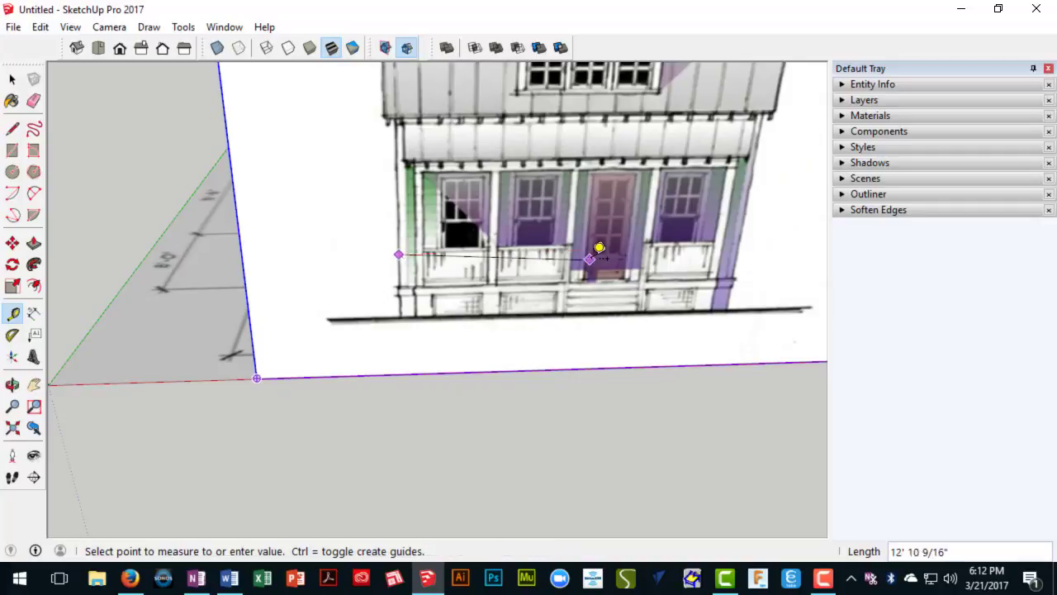
Step: Finish re-checking the elevation's porch width at about 23' 8 1/4"
left_click(737, 239)
scroll(736, 236, "down", 3)
middle_click_drag(736, 236, 514, 295)
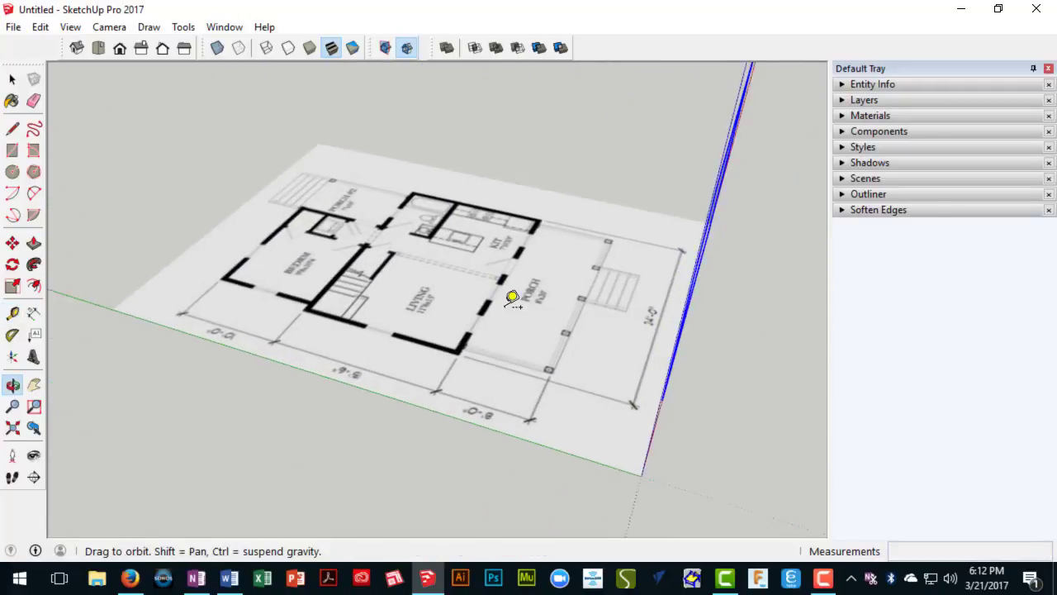
scroll(467, 333, "up", 3)
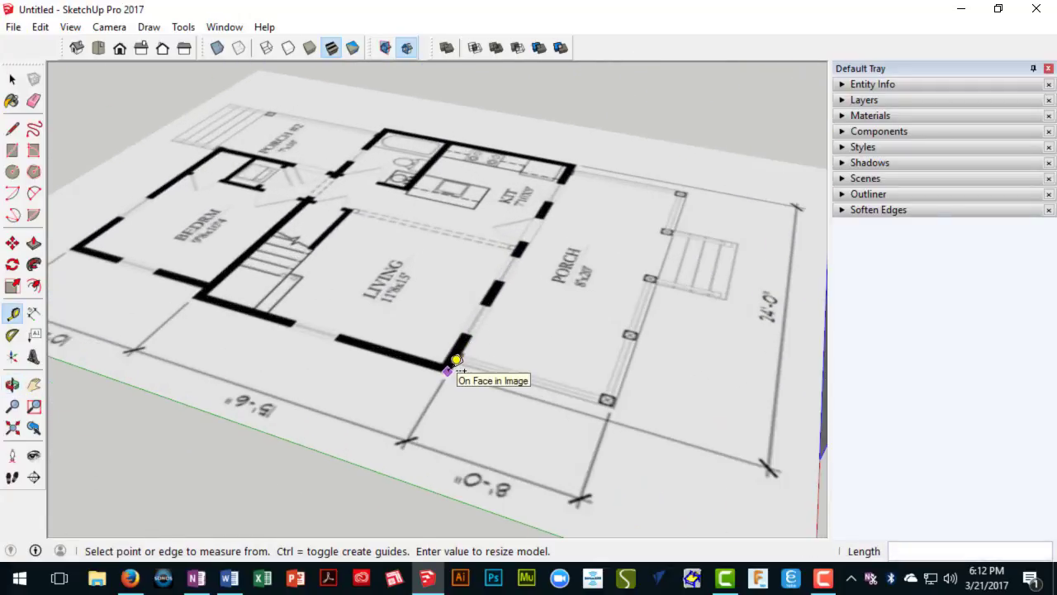
Step: Measure the plan from the living room wall corner to the kitchen corner
left_click(448, 369)
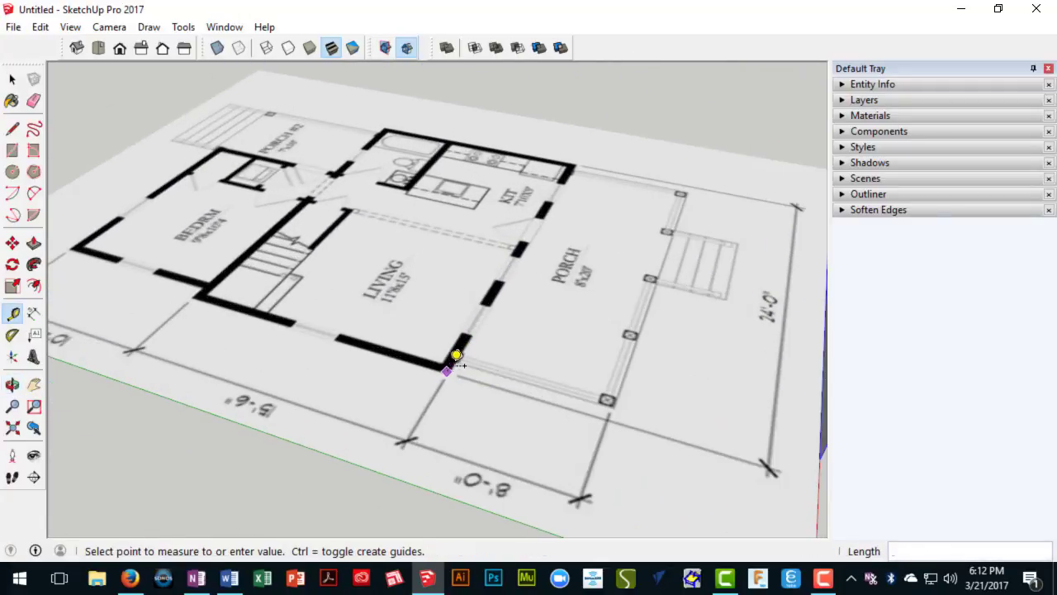
scroll(581, 154, "down", 4)
left_click(578, 154)
middle_click_drag(578, 153, 569, 295)
scroll(604, 292, "down", 2)
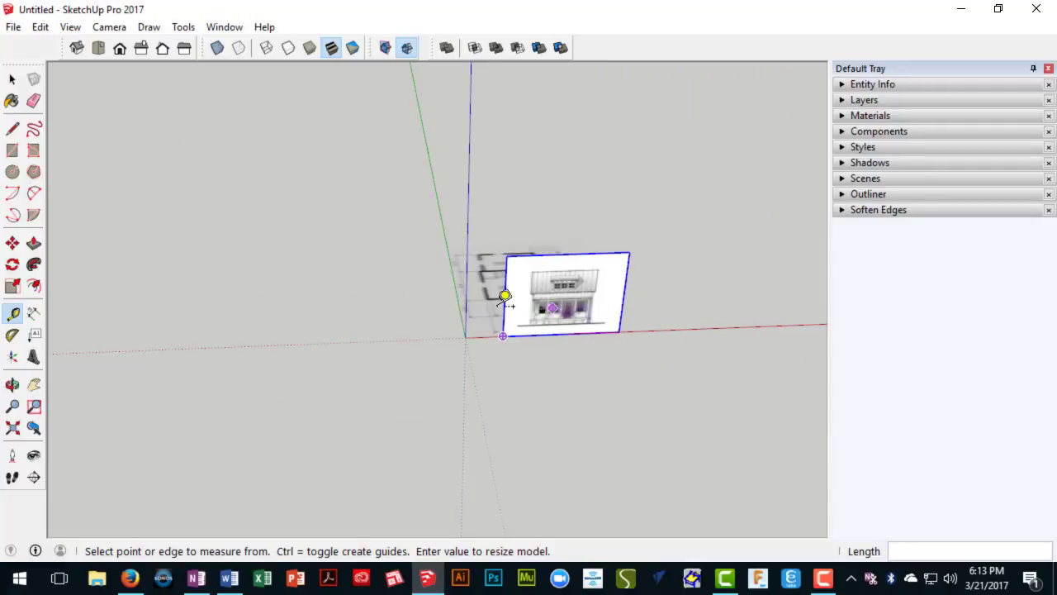
scroll(504, 297, "up", 5)
middle_click_drag(493, 285, 417, 242)
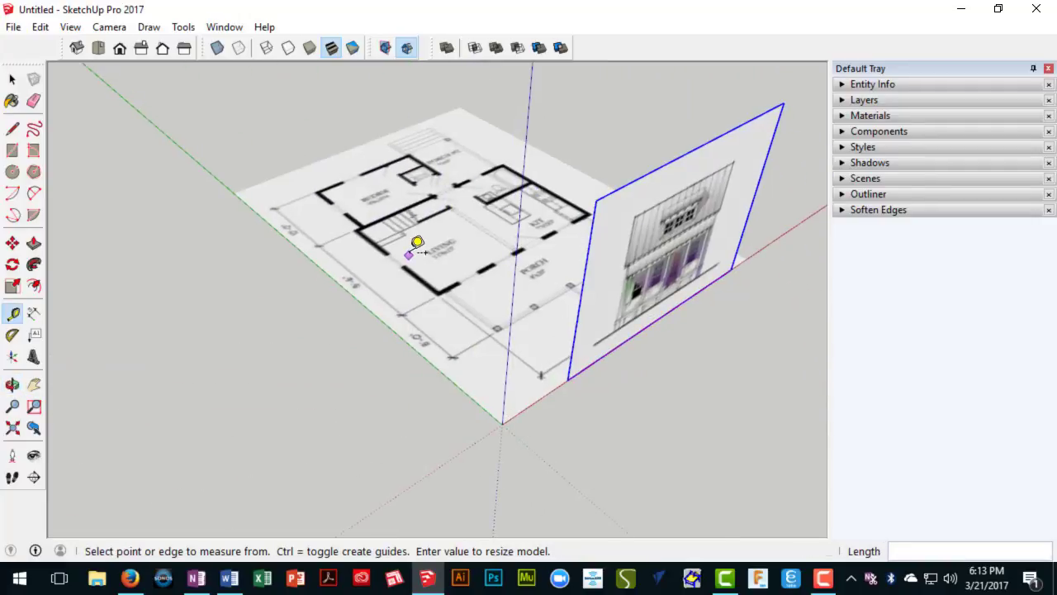
scroll(417, 242, "up", 3)
Step: Measure the plan's porch-side wall at about 23' 11 7/16" and face the elevation image
left_click(459, 326)
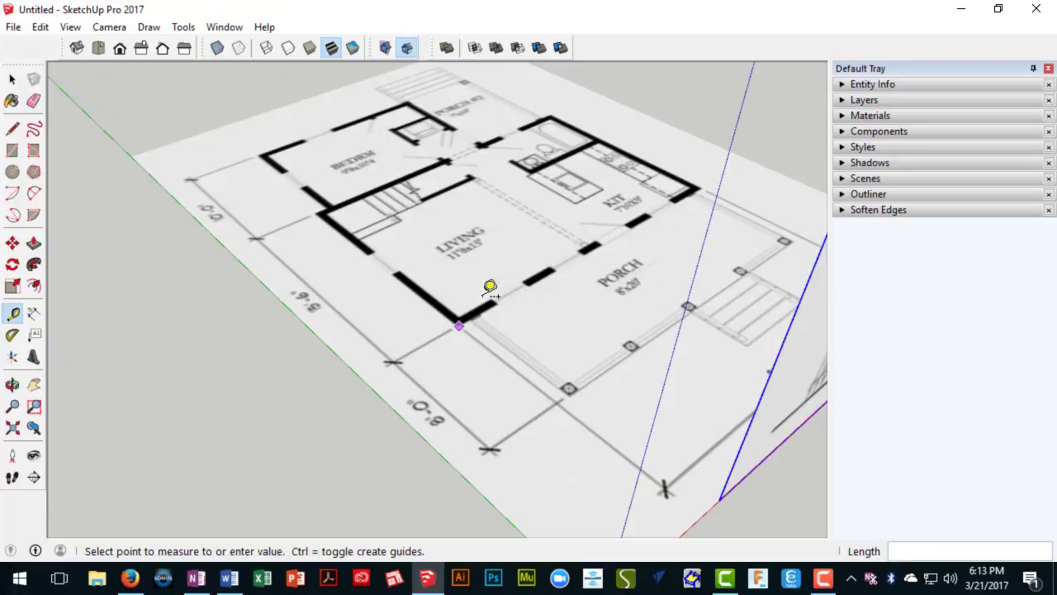
left_click(711, 178)
scroll(702, 198, "down", 5)
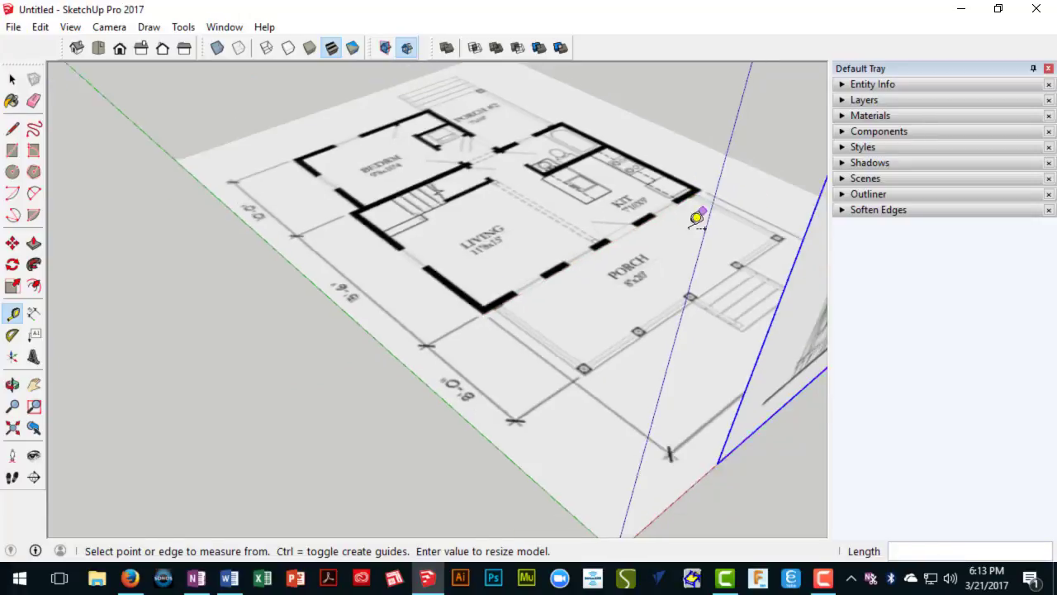
middle_click_drag(726, 292, 357, 245)
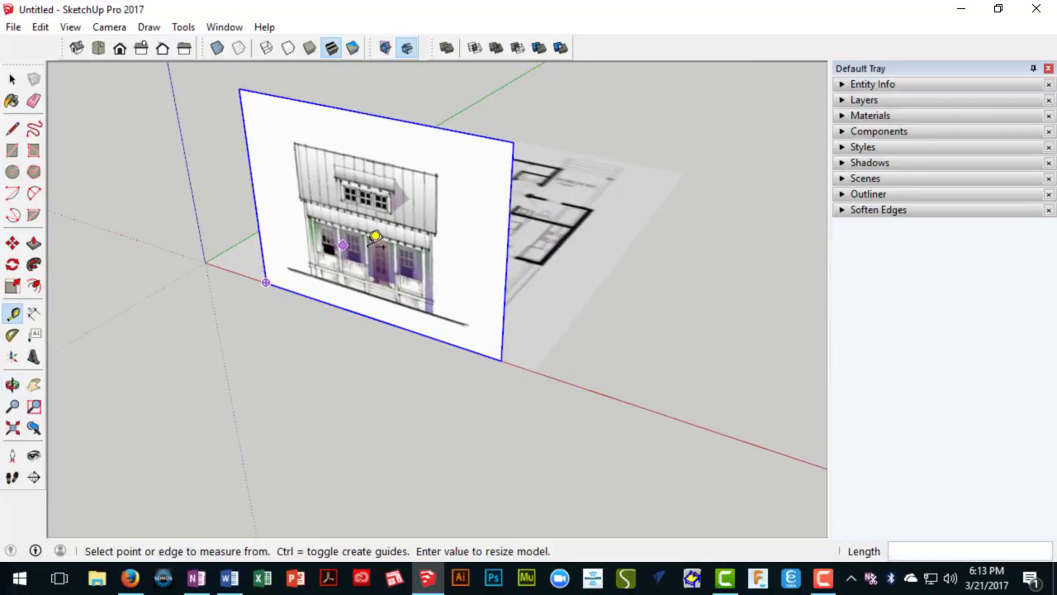
Step: Select and inspect the FrontElevation.jpg image in Entity Info: Layer0, 1024 × 769 pixels
key("space")
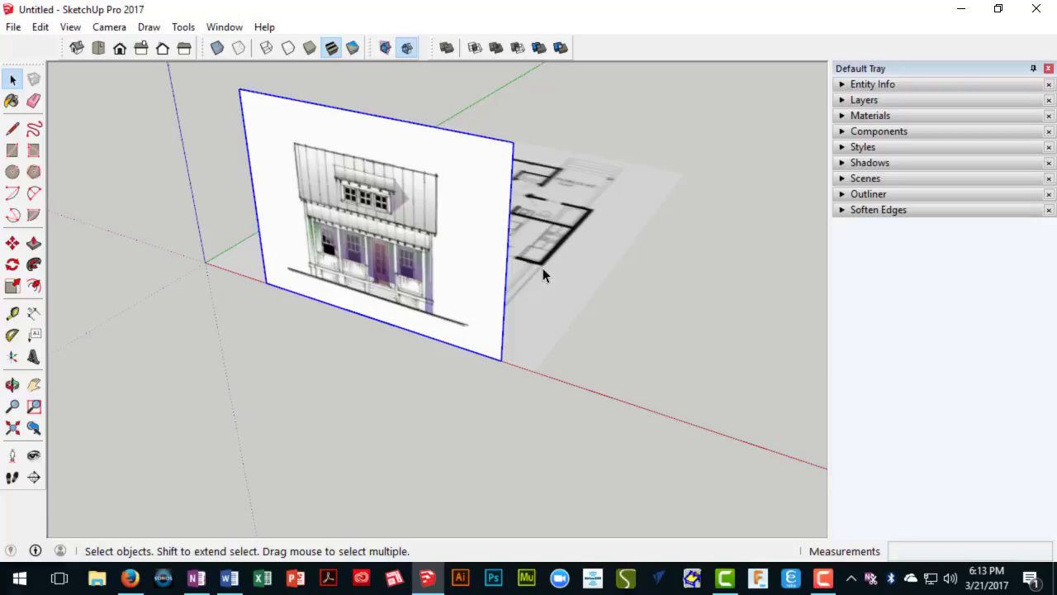
middle_click_drag(542, 275, 494, 284)
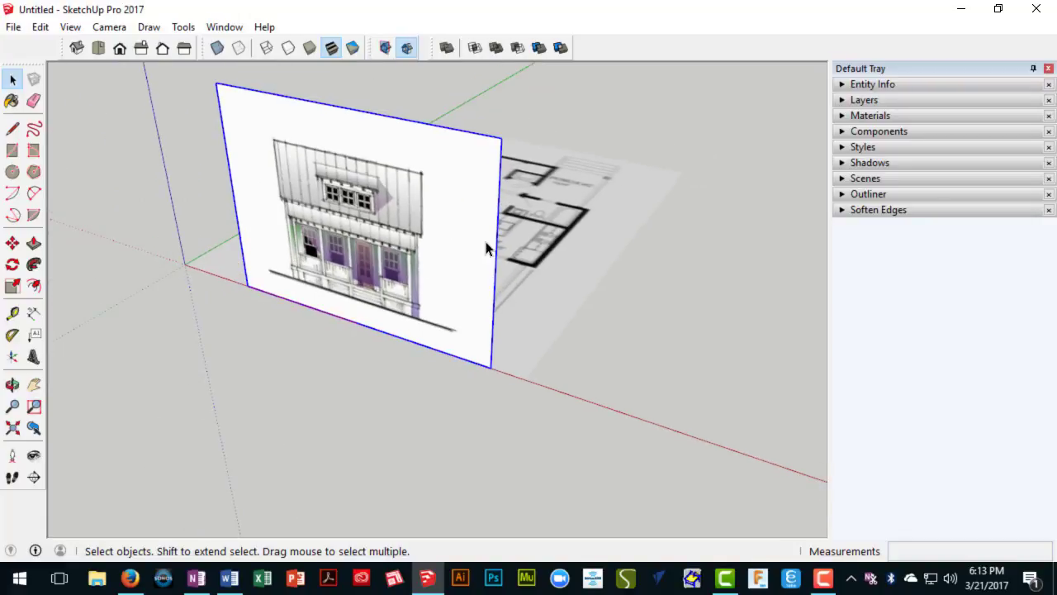
left_click(895, 84)
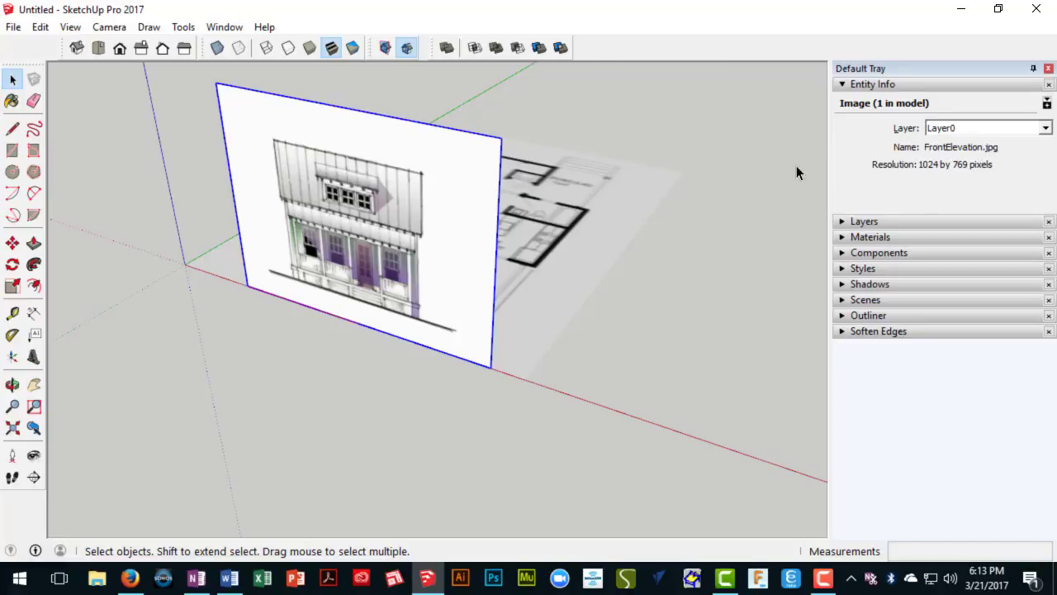
middle_click_drag(499, 219, 106, 209)
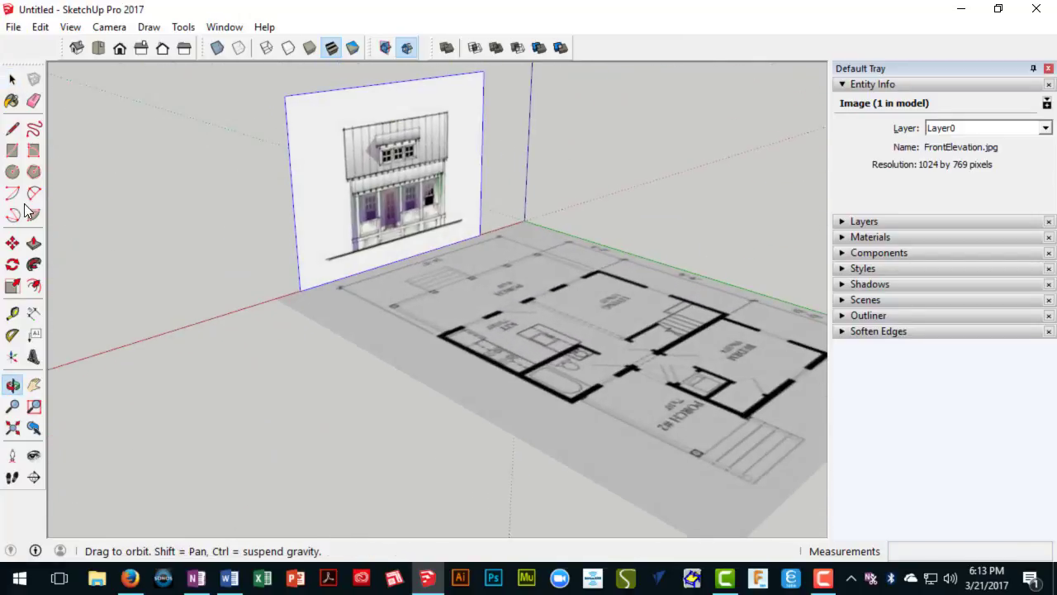
scroll(344, 234, "up", 3)
scroll(345, 230, "down", 1)
middle_click_drag(347, 231, 438, 272)
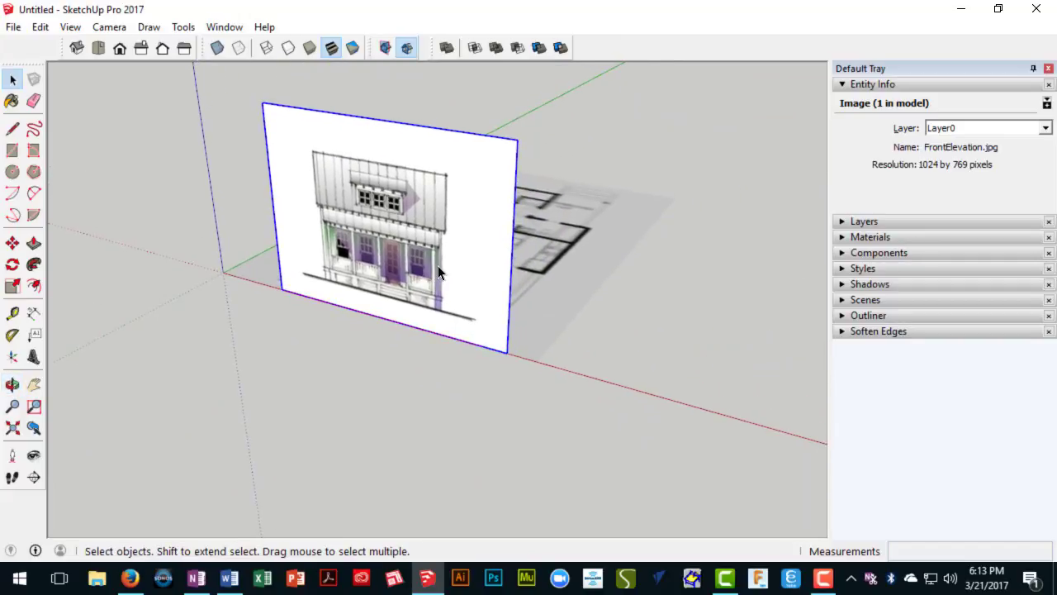
Step: Explode the FrontElevation image into a plain face and regroup that face as its own group
right_click(466, 214)
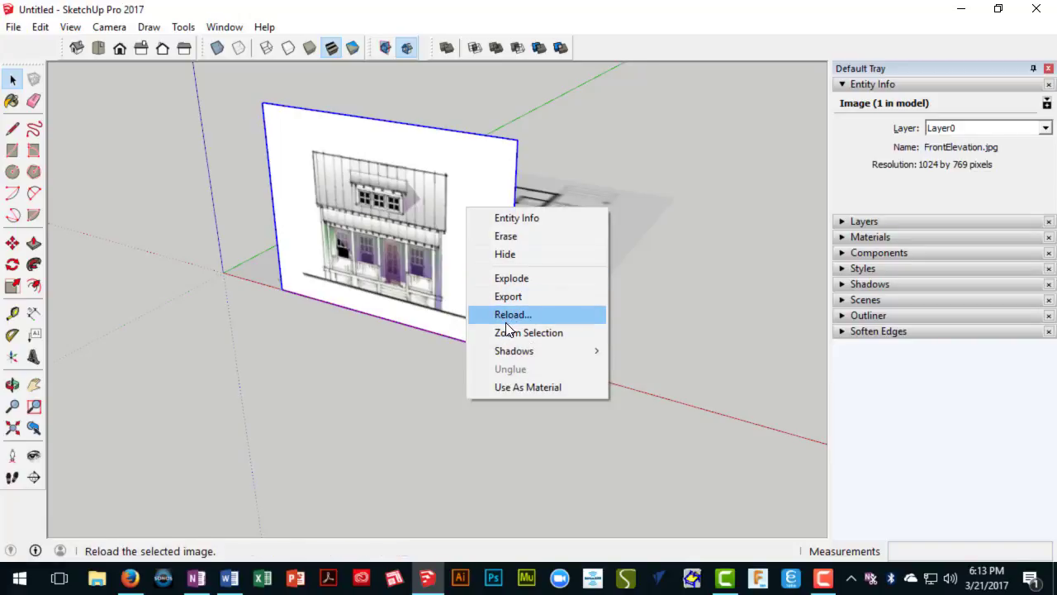
left_click(514, 278)
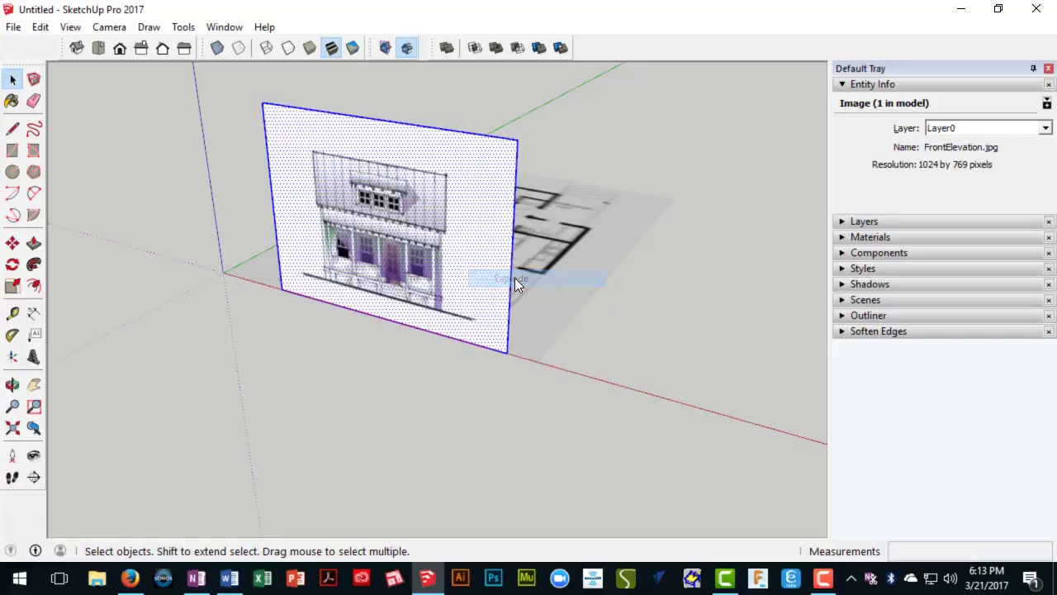
right_click(476, 260)
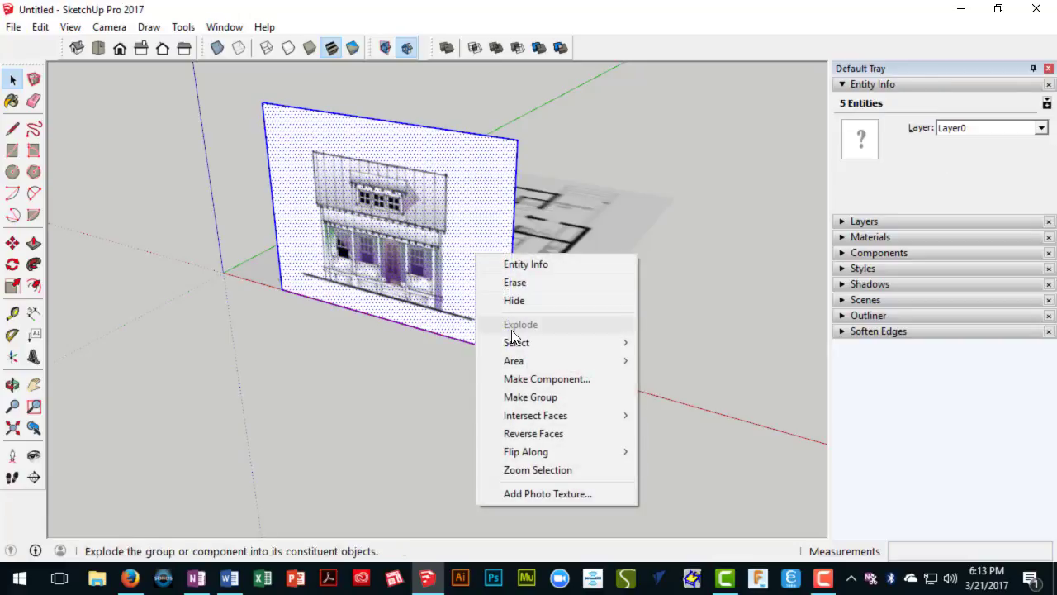
left_click(527, 402)
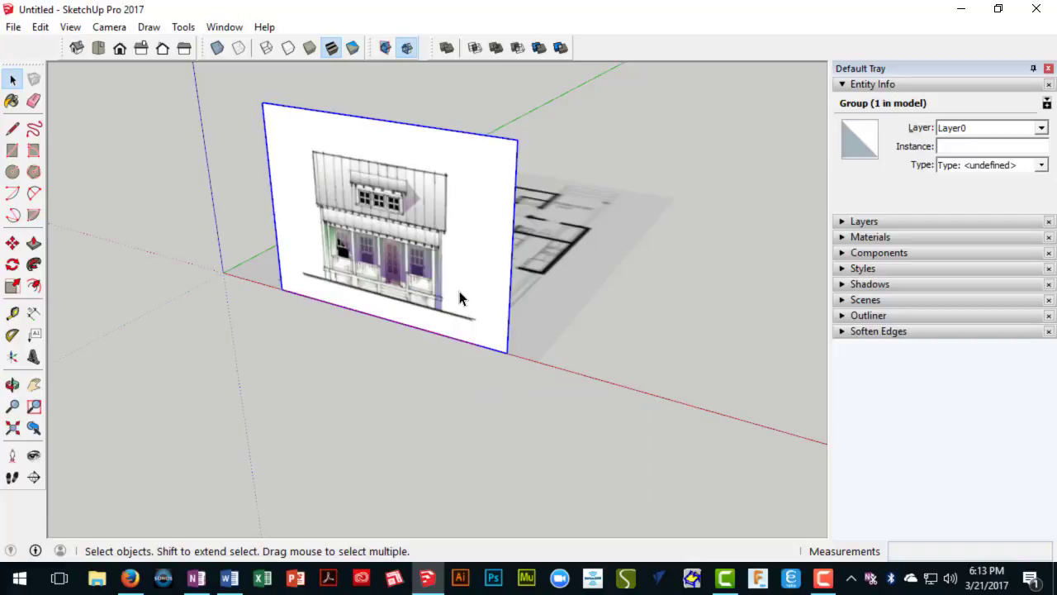
middle_click_drag(460, 300, 389, 236)
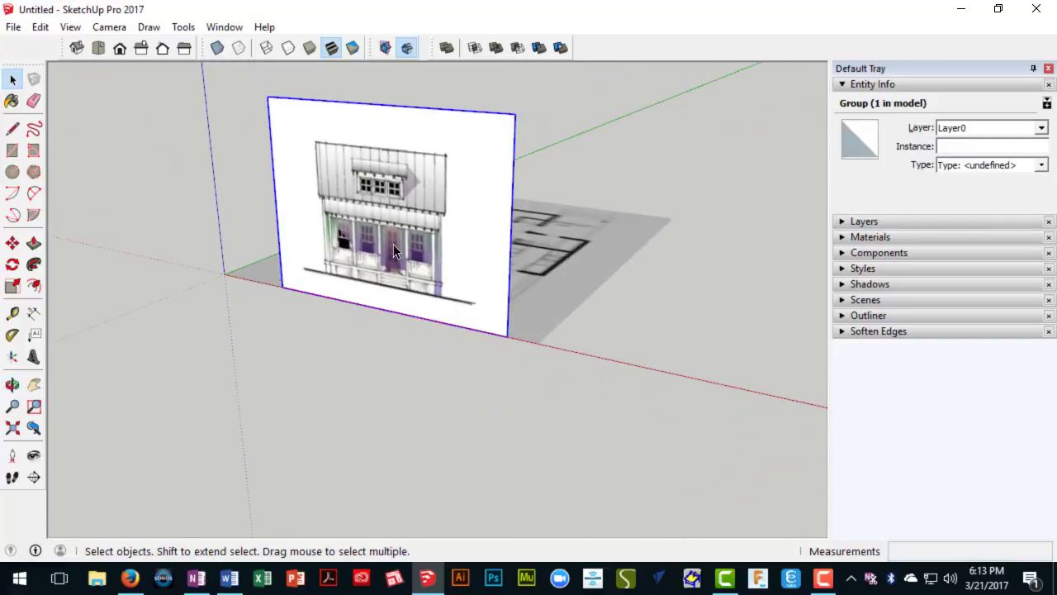
middle_click_drag(467, 278, 576, 282)
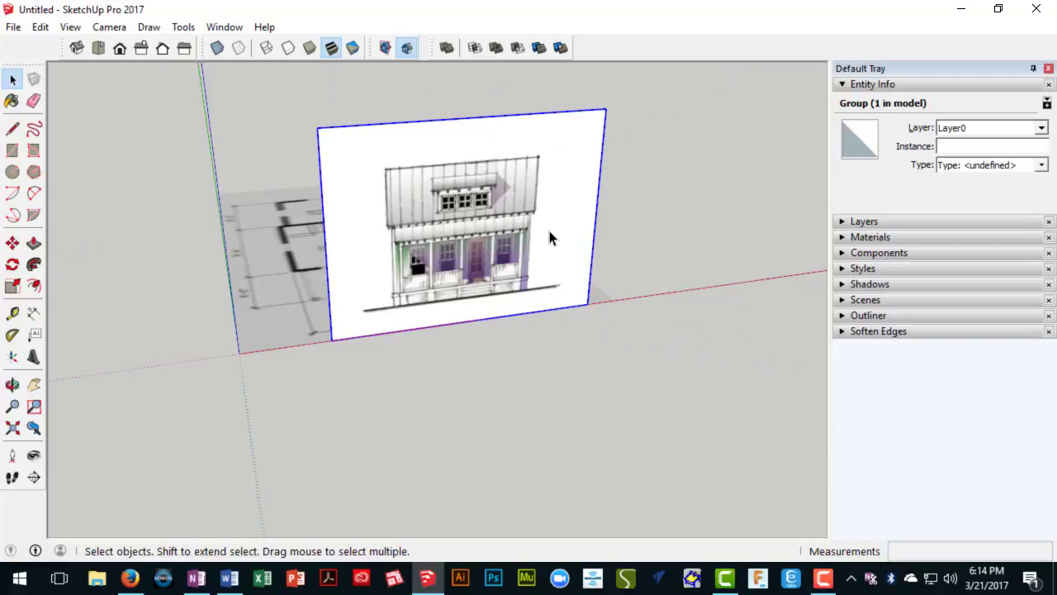
Step: Inside the elevation group, measure the porch and resize the group so it reads 24'
double_click(550, 238)
middle_click_drag(538, 238, 432, 297)
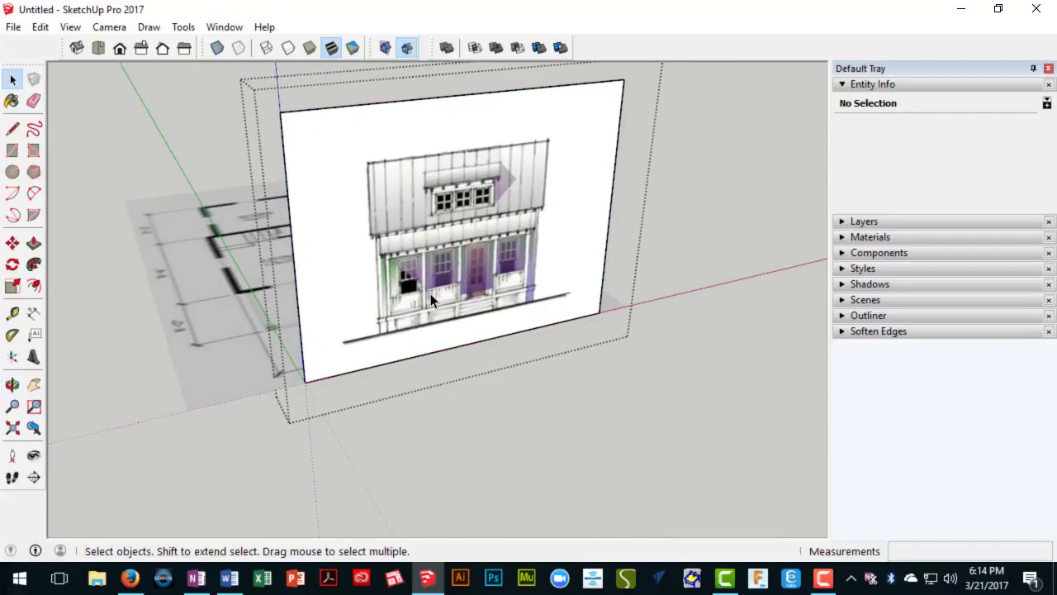
key("t")
scroll(431, 298, "up", 5)
scroll(371, 307, "up", 1)
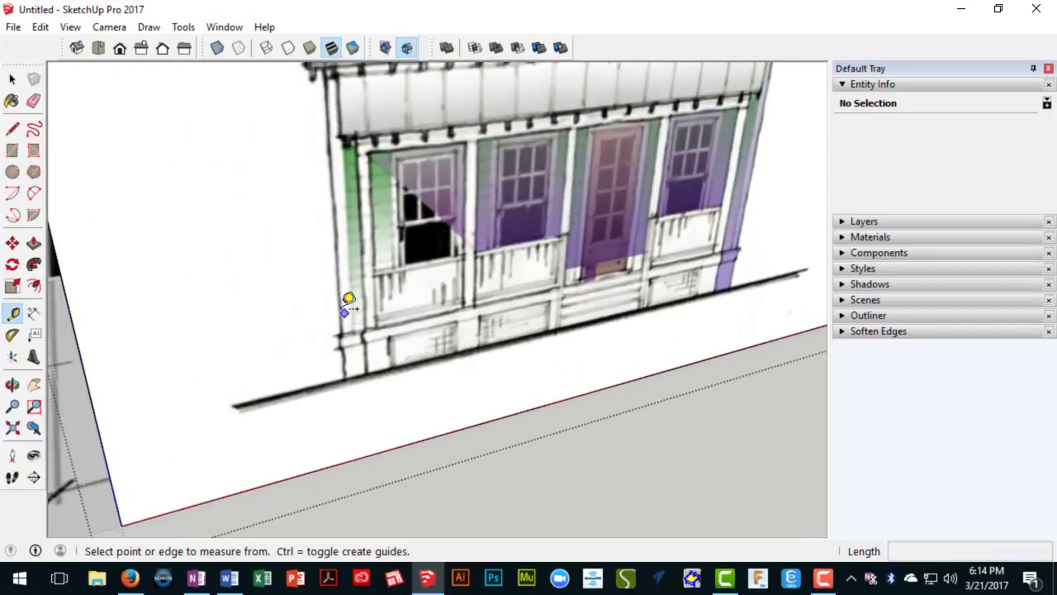
left_click(339, 303)
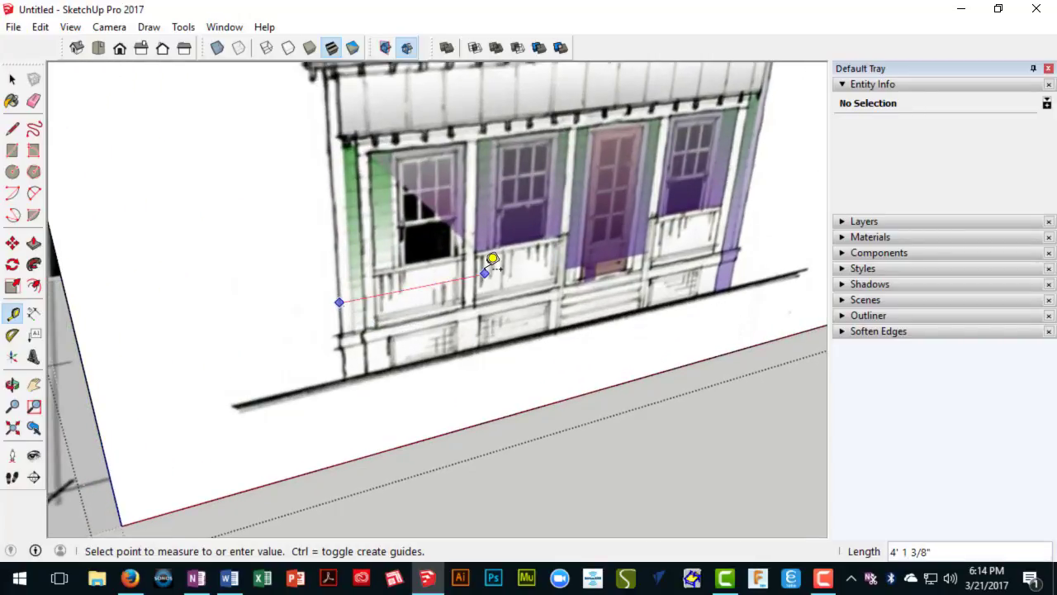
middle_click_drag(492, 259, 416, 264)
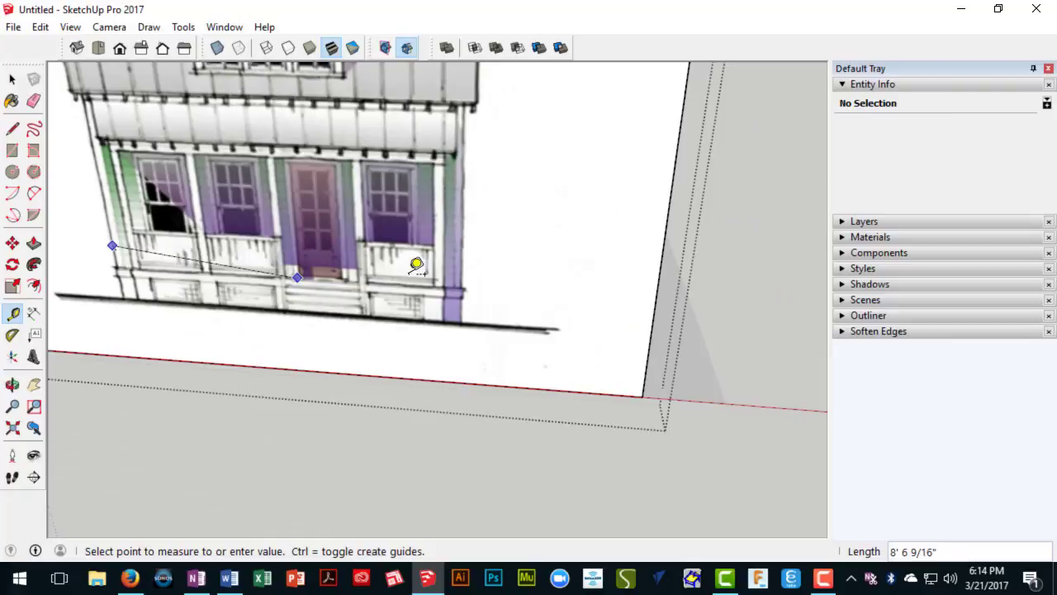
left_click(468, 253)
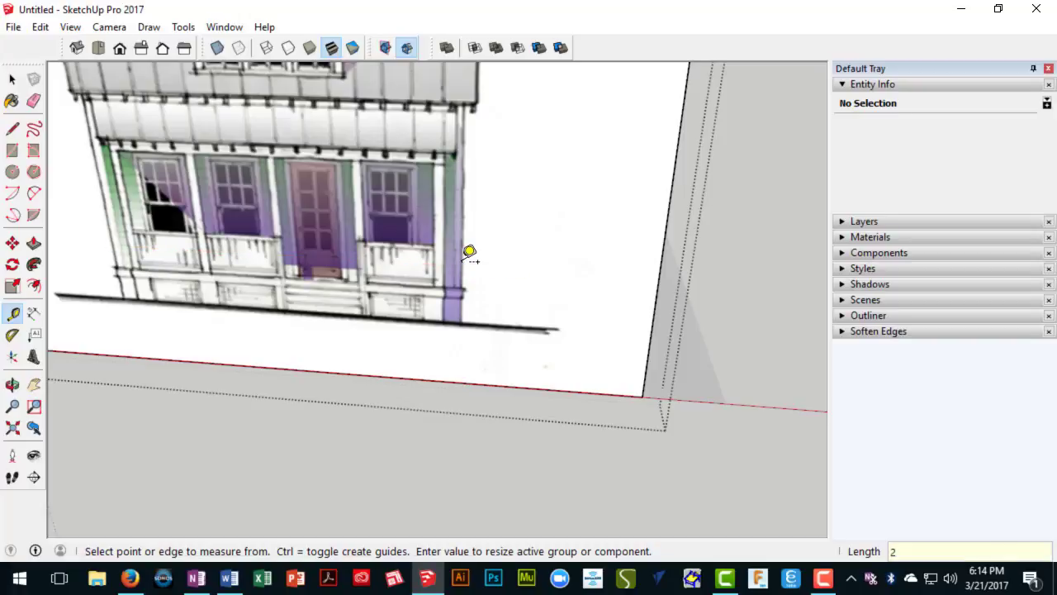
key("Return")
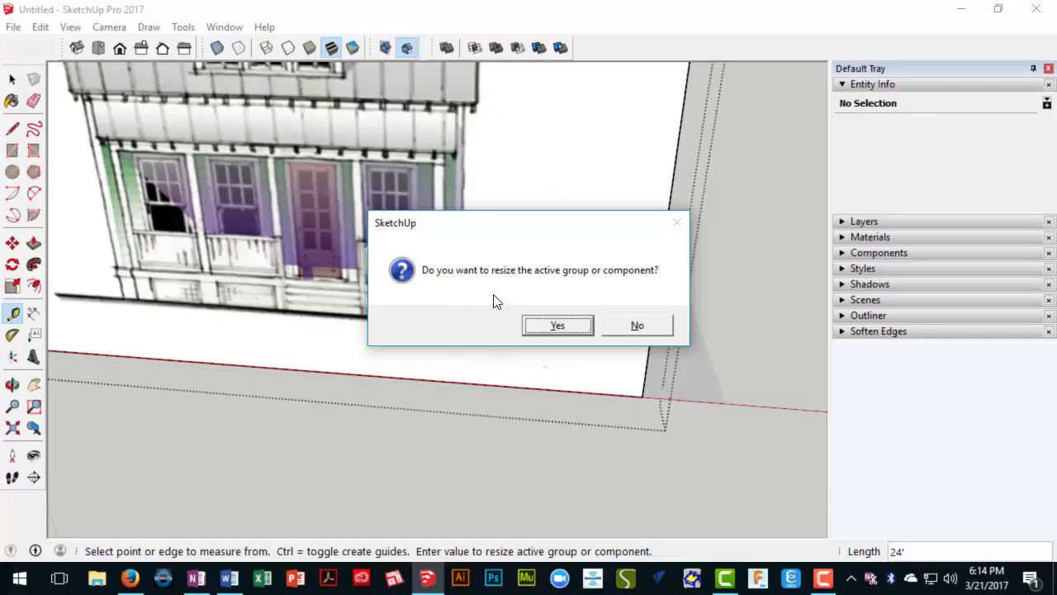
left_click(558, 326)
Step: Recheck the porch widths: about 24' 1" on the elevation and 24' 2 5/16" on the plan
scroll(560, 316, "down", 4)
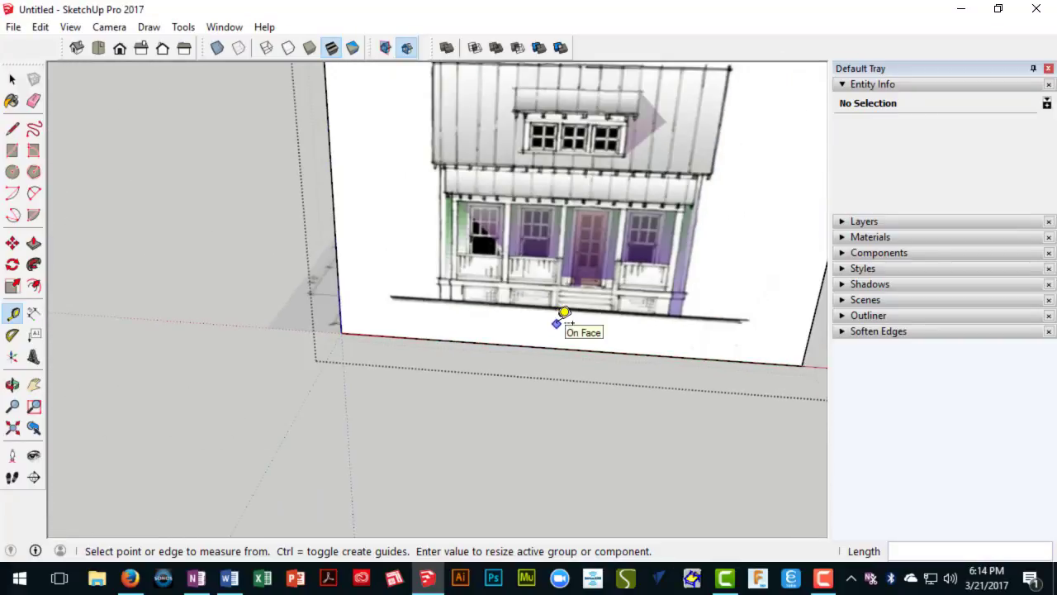
left_click(438, 249)
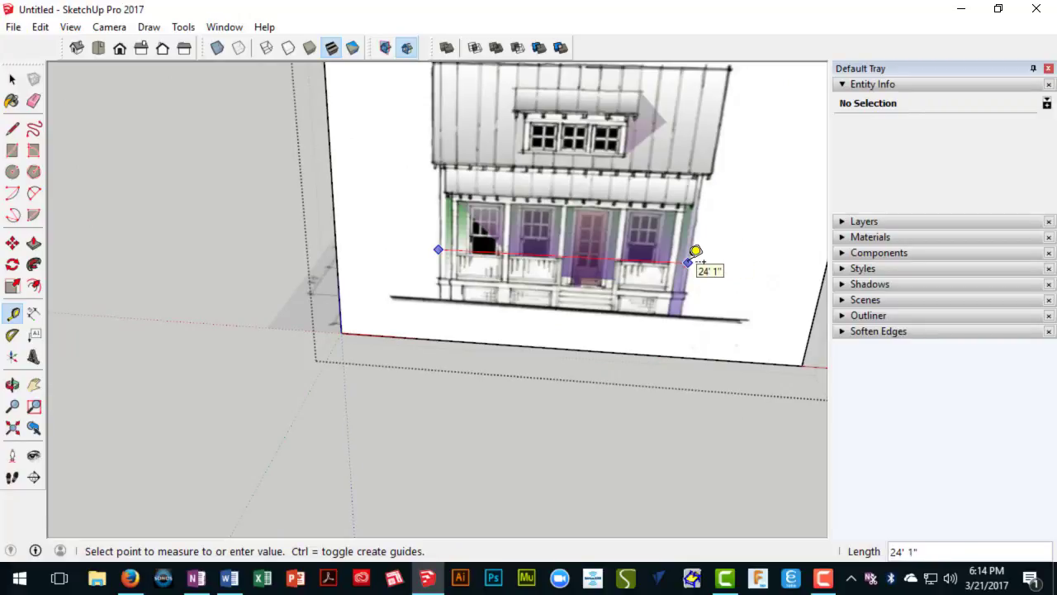
middle_click_drag(696, 250, 468, 321)
scroll(364, 366, "up", 4)
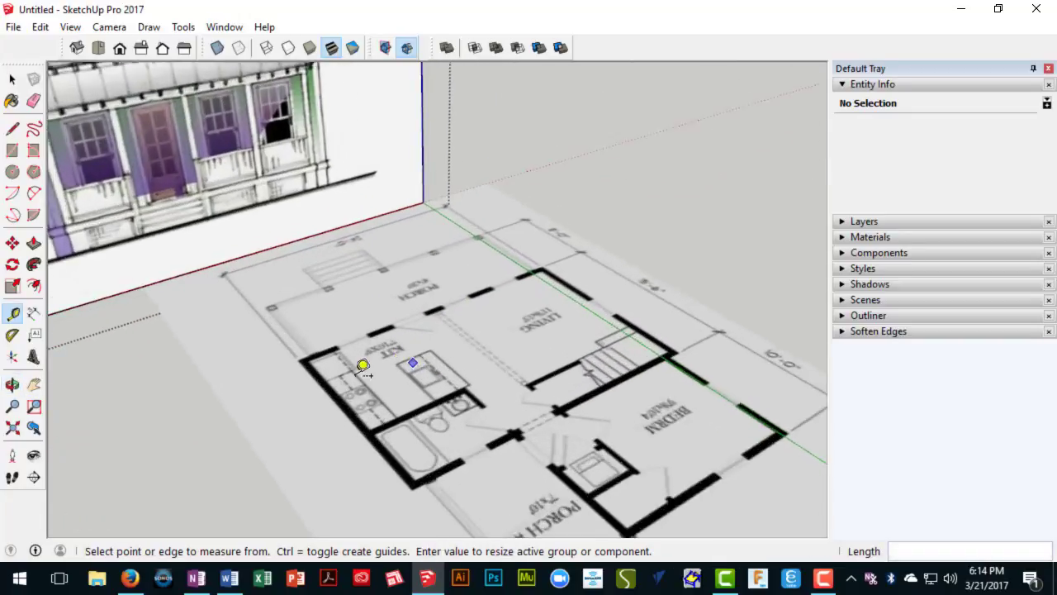
scroll(363, 366, "up", 2)
left_click(283, 351)
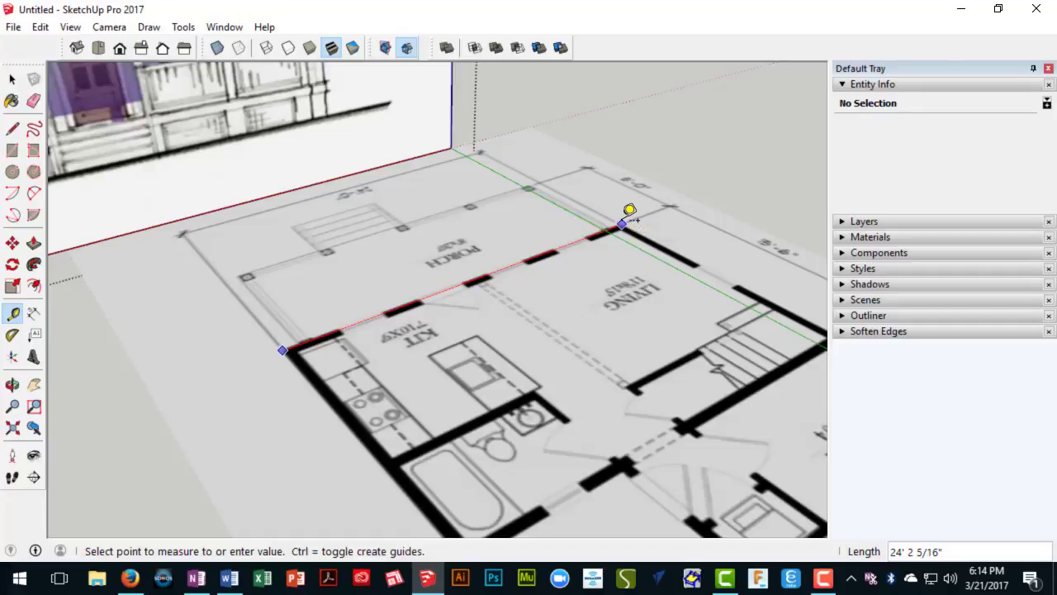
key("Escape")
scroll(619, 239, "down", 3)
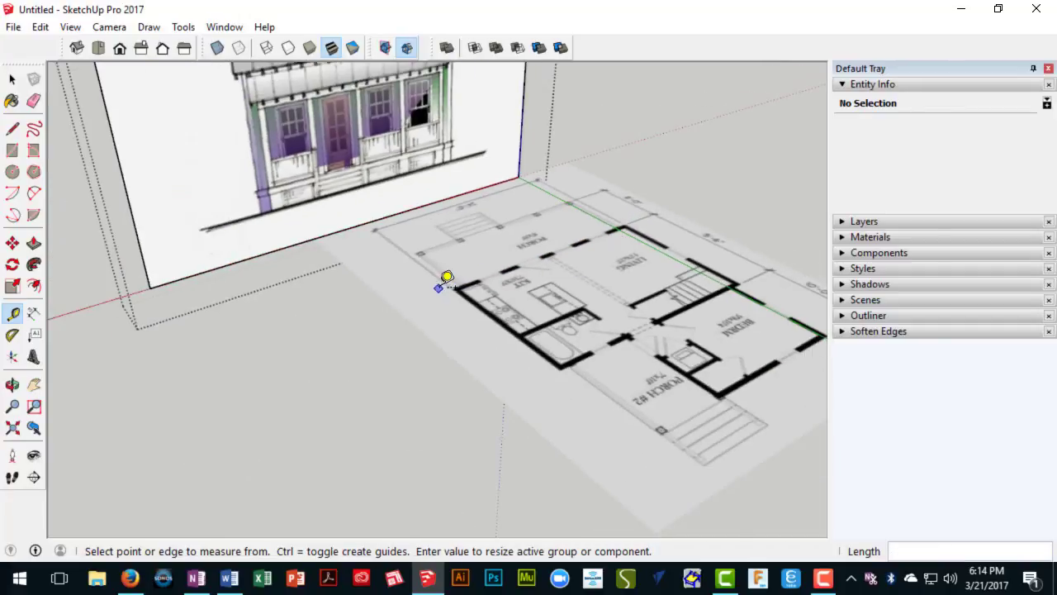
Step: Close the front elevation group's editing context
middle_click_drag(446, 278, 476, 255)
scroll(477, 255, "down", 2)
key("space")
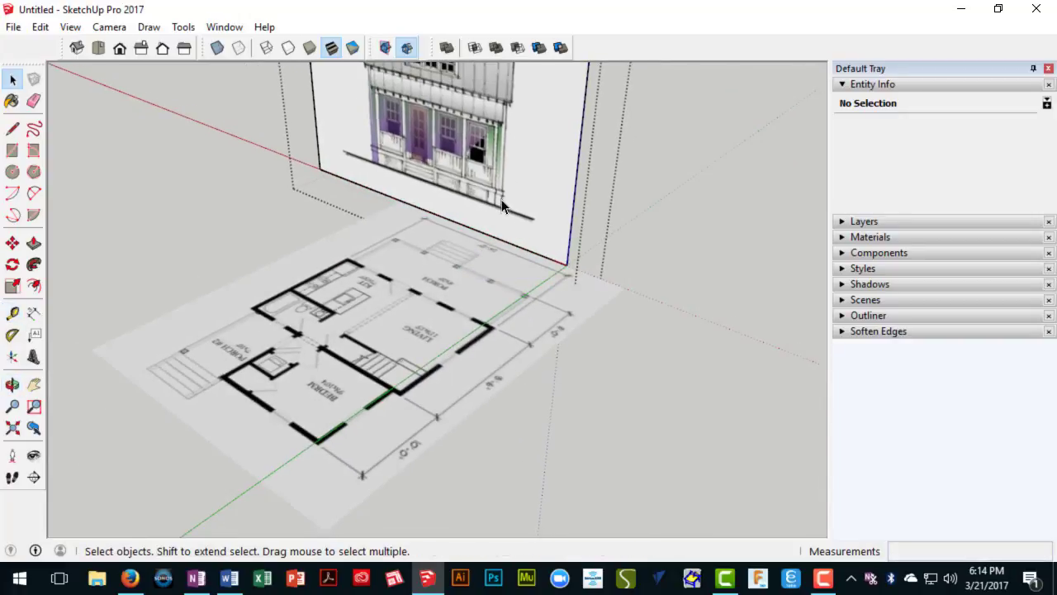
key("m")
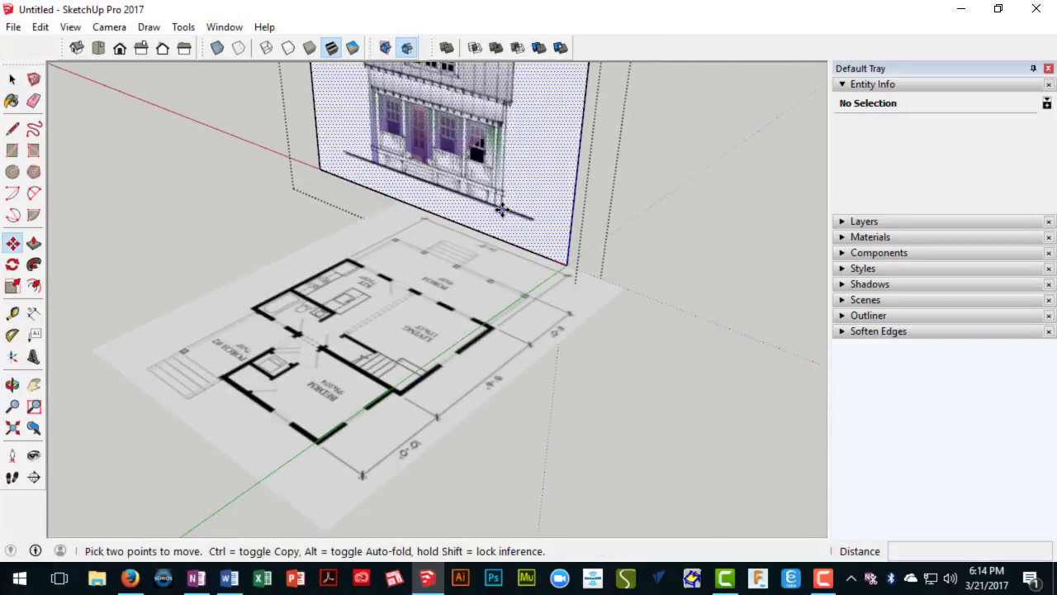
scroll(549, 224, "up", 3)
scroll(548, 225, "down", 3)
key("space")
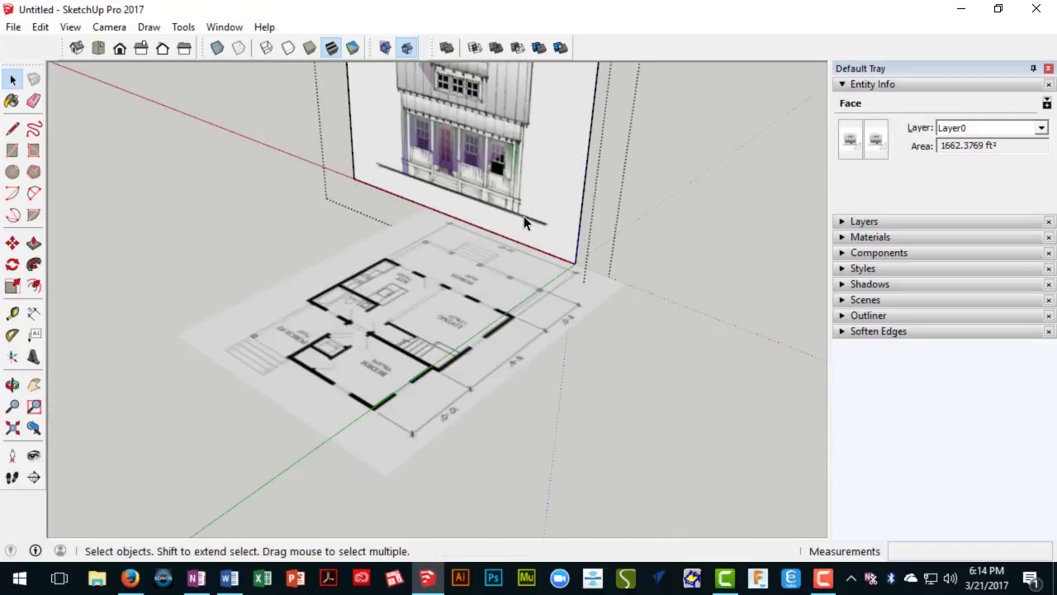
left_click(545, 201)
scroll(541, 203, "down", 2)
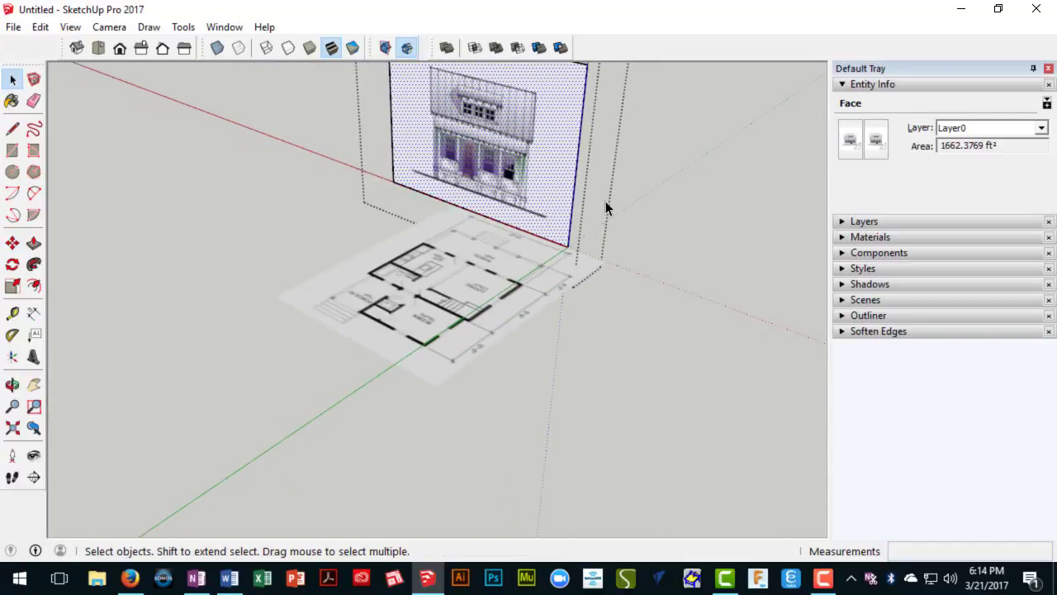
right_click(686, 213)
left_click(702, 224)
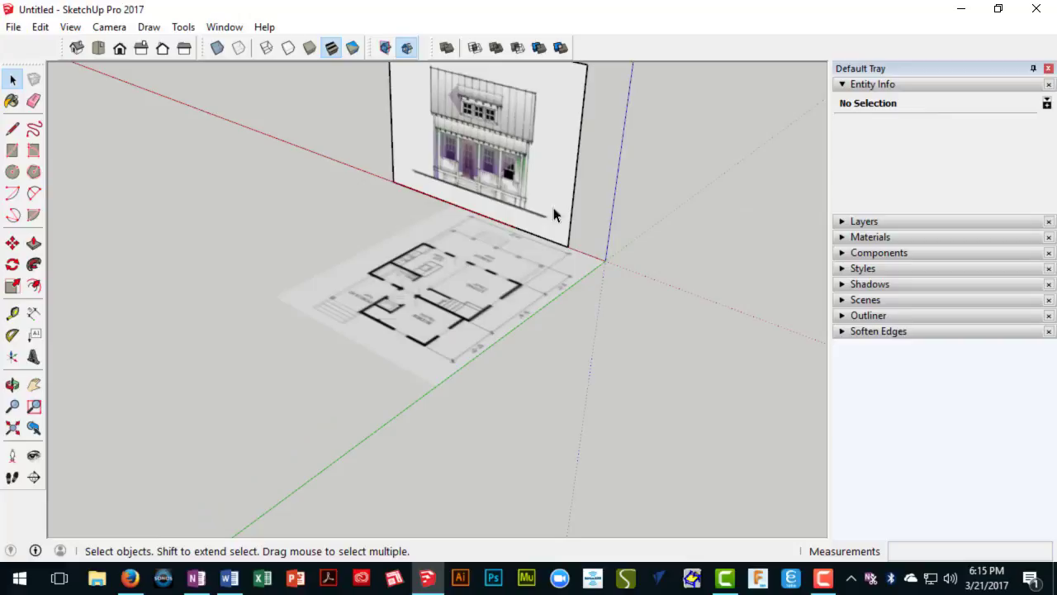
Step: Move the front elevation group toward the floor plan
left_click(532, 207)
scroll(530, 206, "up", 2)
key("m")
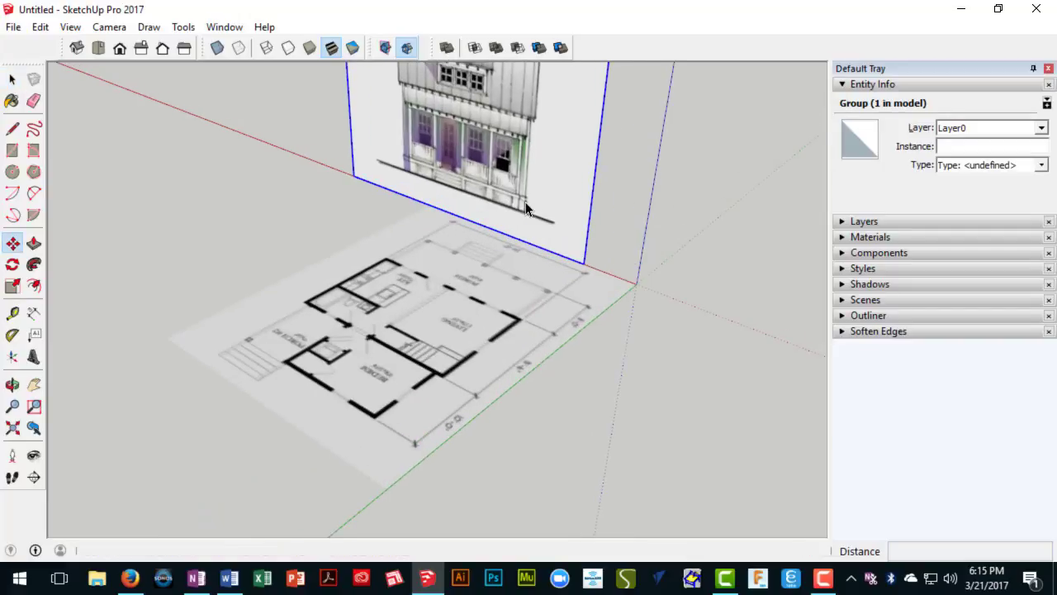
scroll(525, 206, "up", 3)
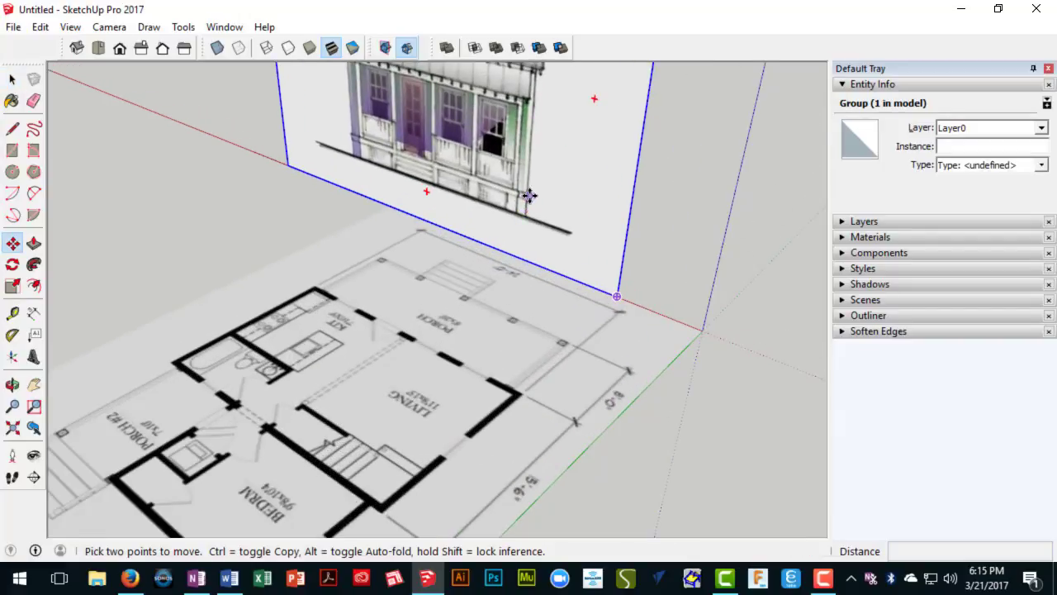
left_click(531, 195)
scroll(538, 248, "down", 4)
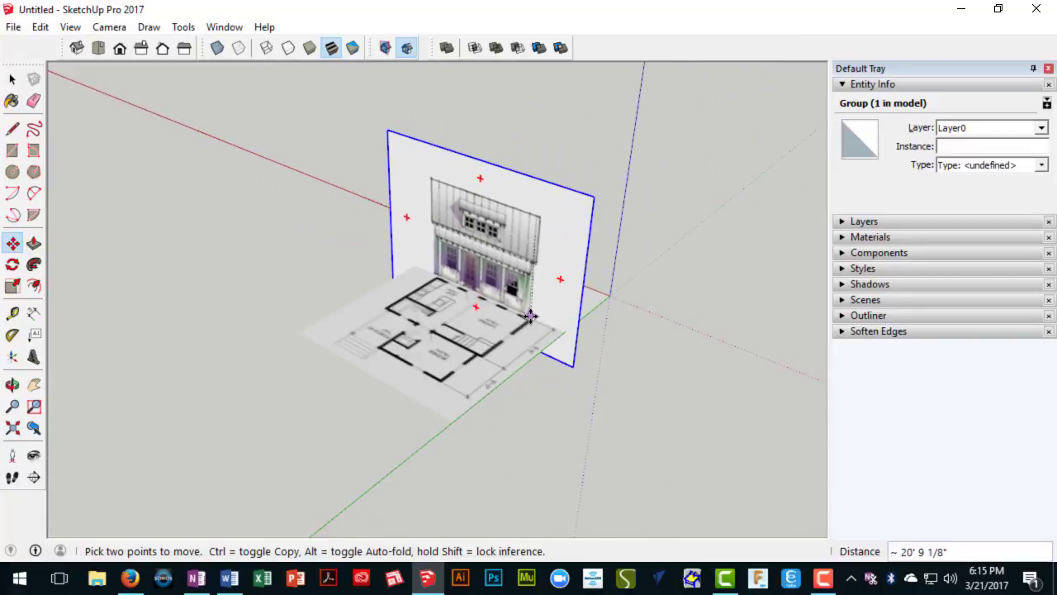
left_click(529, 312)
Step: Snap the elevation's bottom corner to the plan's front wall corner, then adjust it along the blue axis
scroll(526, 297, "up", 6)
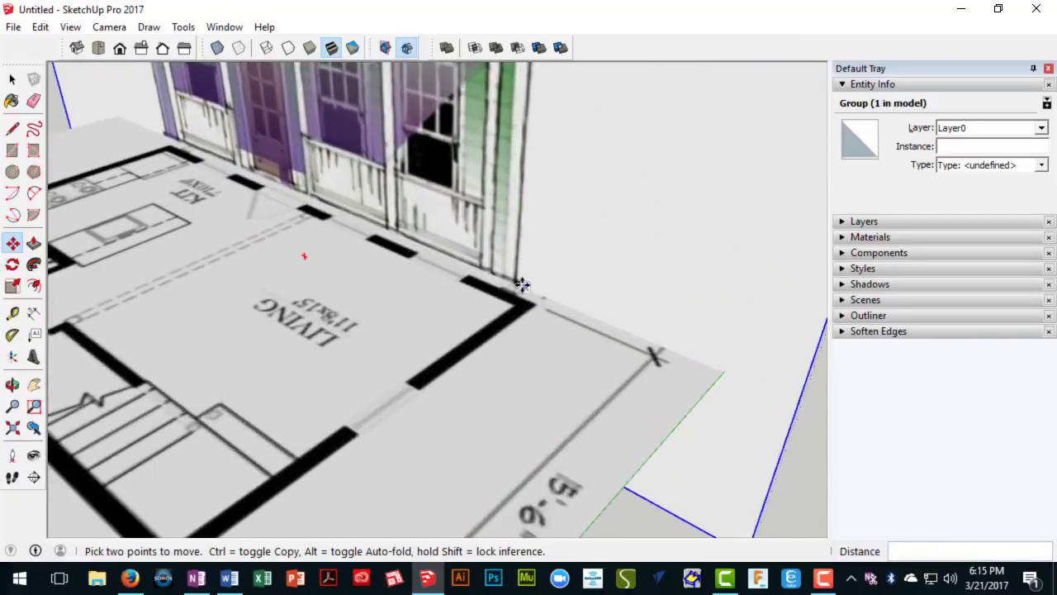
scroll(522, 285, "up", 2)
left_click(517, 284)
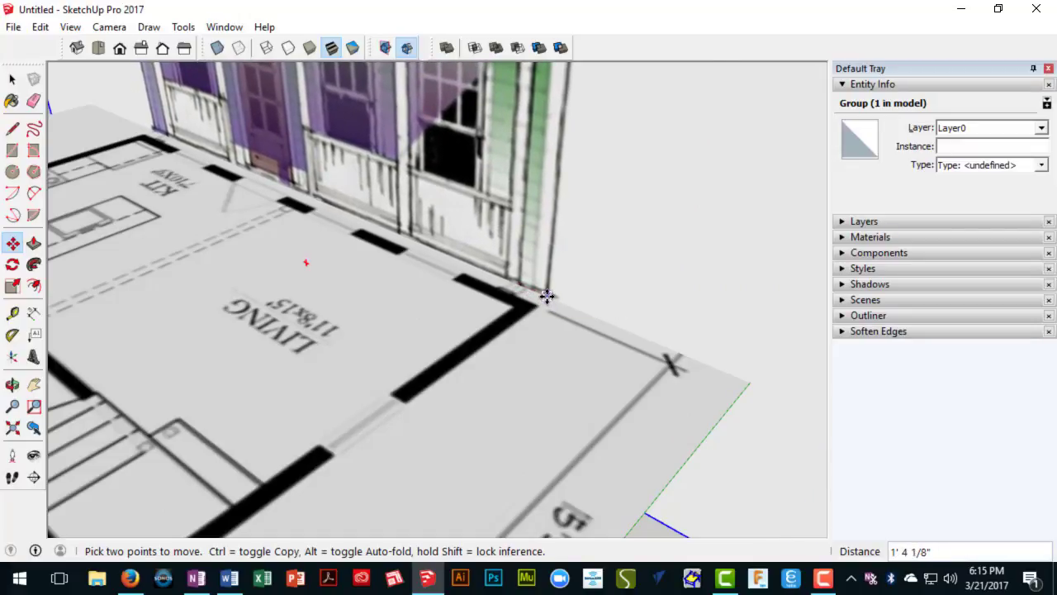
left_click(547, 295)
left_click(548, 286)
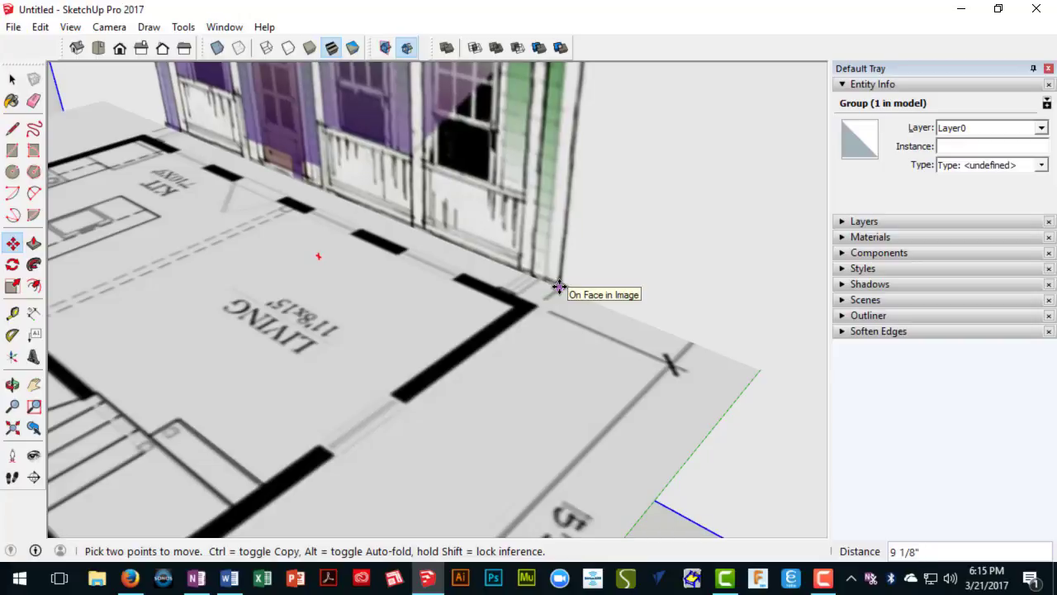
left_click(559, 286)
middle_click_drag(583, 307, 123, 300)
scroll(123, 300, "down", 2)
middle_click_drag(267, 300, 533, 285)
scroll(597, 305, "down", 2)
key("space")
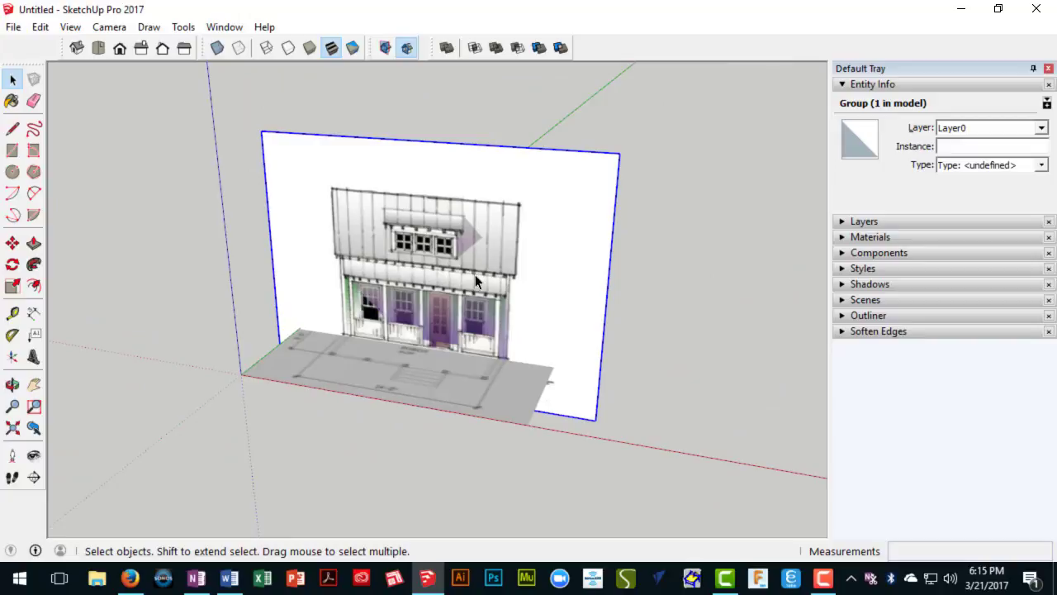
Step: Import LeftElevation from the Plans folder with 'Use Image As: Image'
left_click(14, 29)
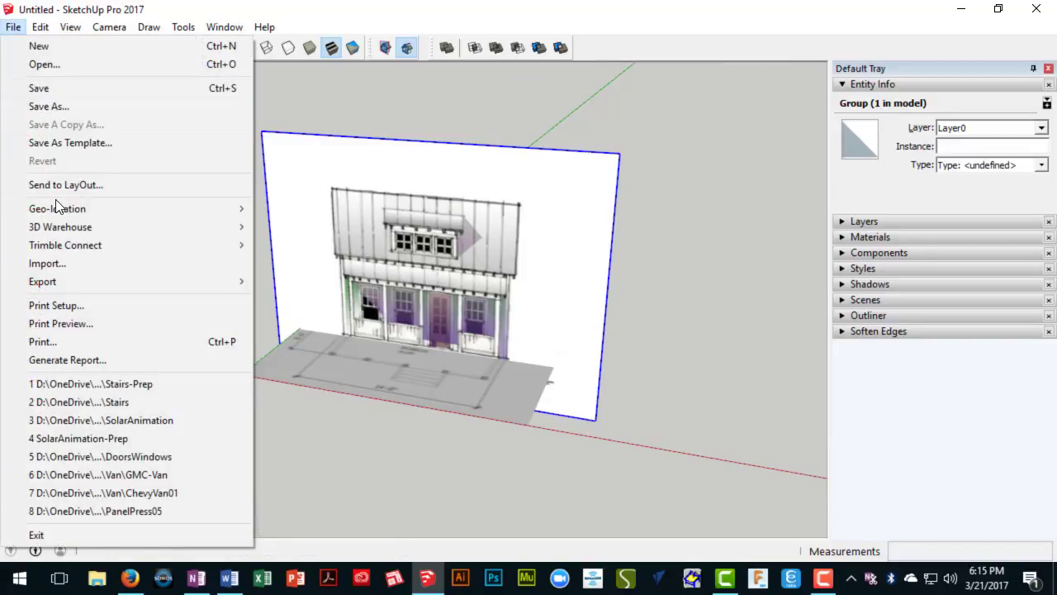
left_click(58, 261)
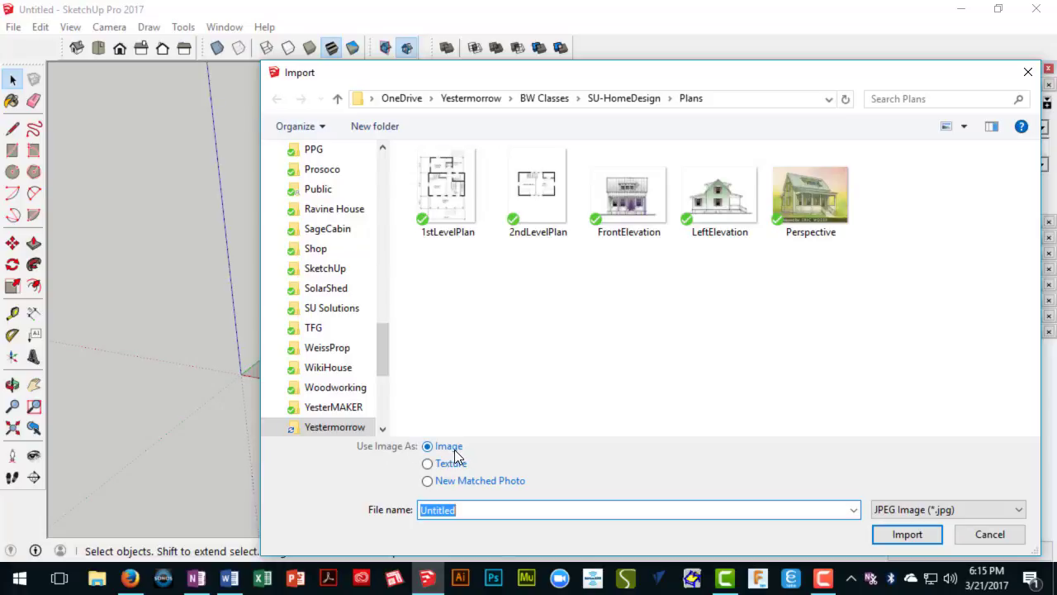
left_click(452, 471)
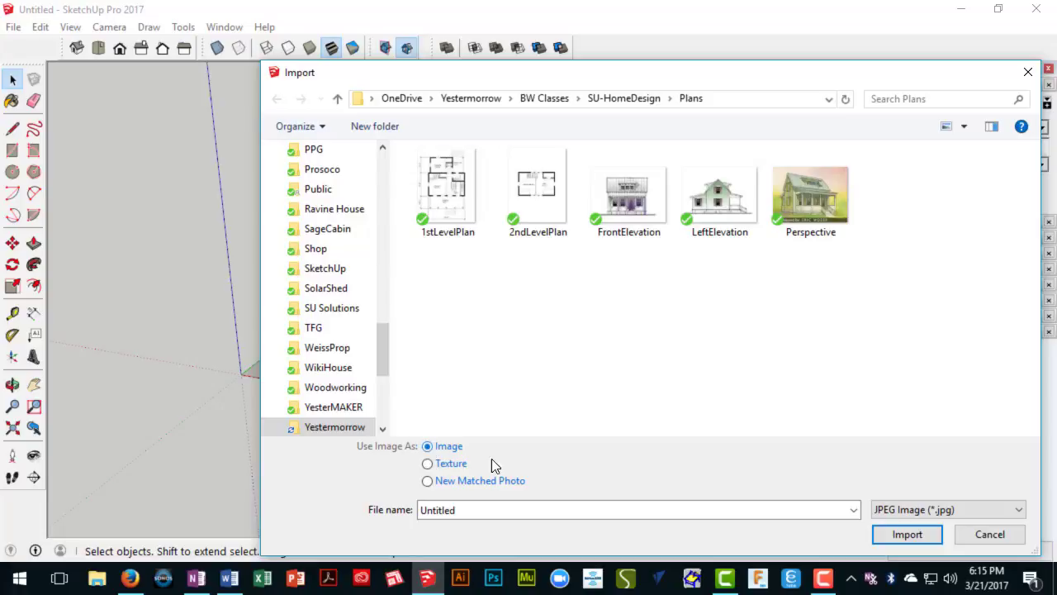
left_click(721, 207)
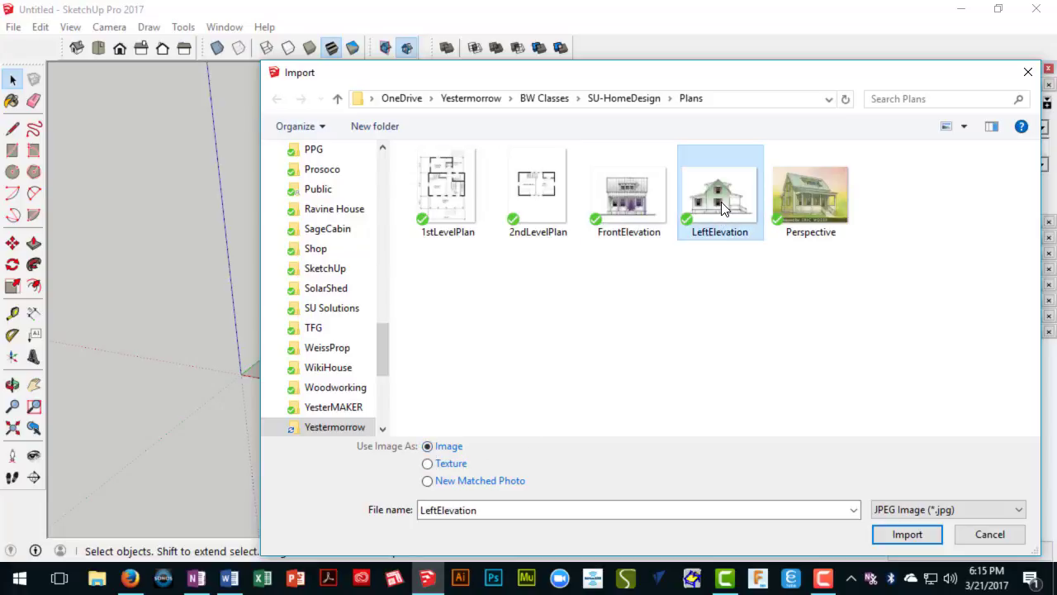
left_click(904, 542)
Step: Place the LeftElevation image by clicking its two corners in the model
middle_click_drag(264, 328, 526, 389)
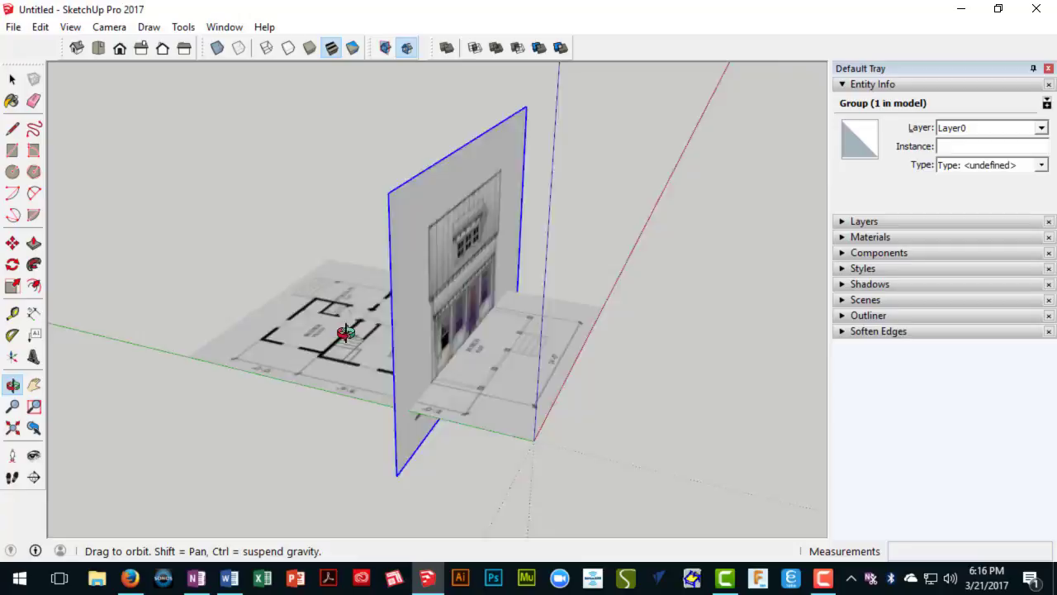
middle_click_drag(345, 332, 298, 311)
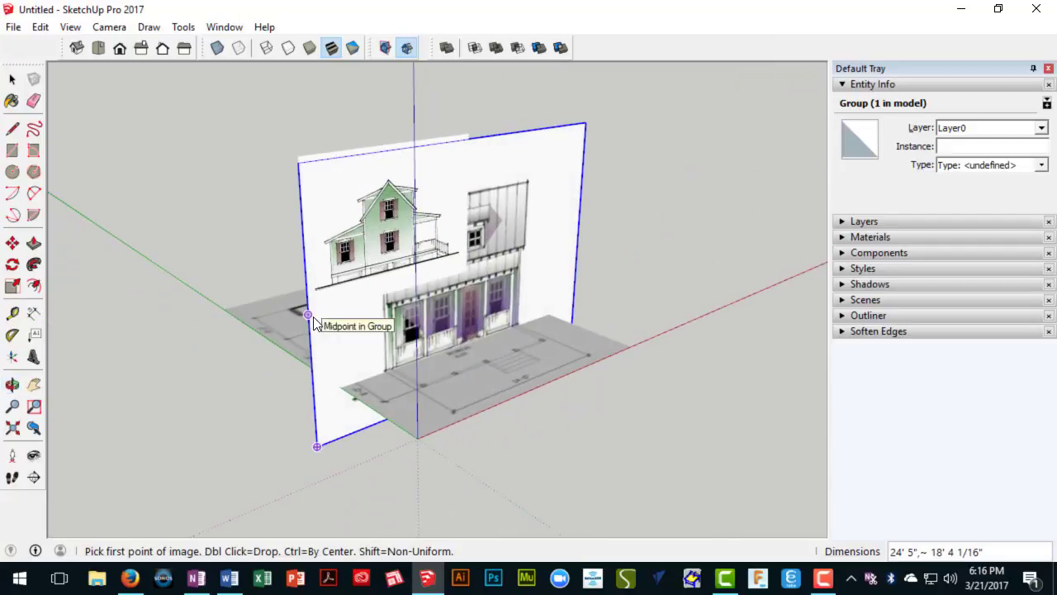
left_click(310, 314)
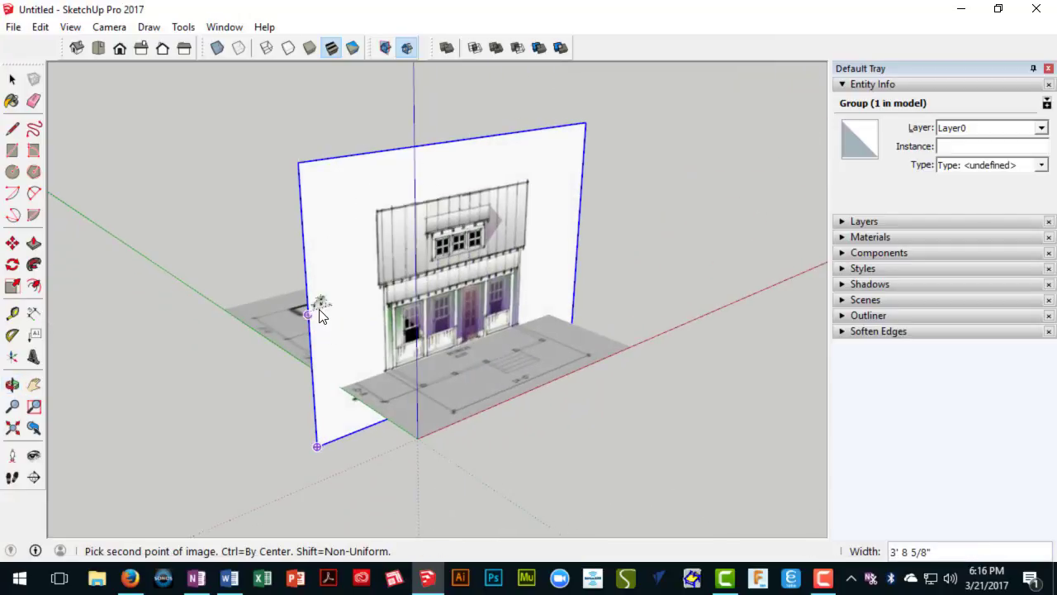
scroll(320, 314, "up", 2)
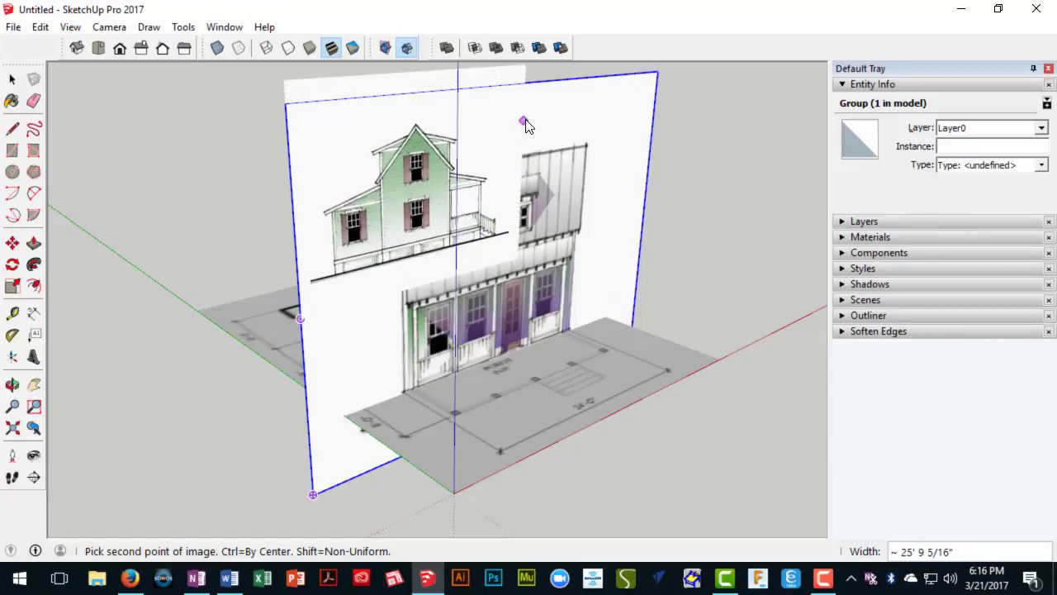
left_click(557, 104)
scroll(545, 184, "down", 3)
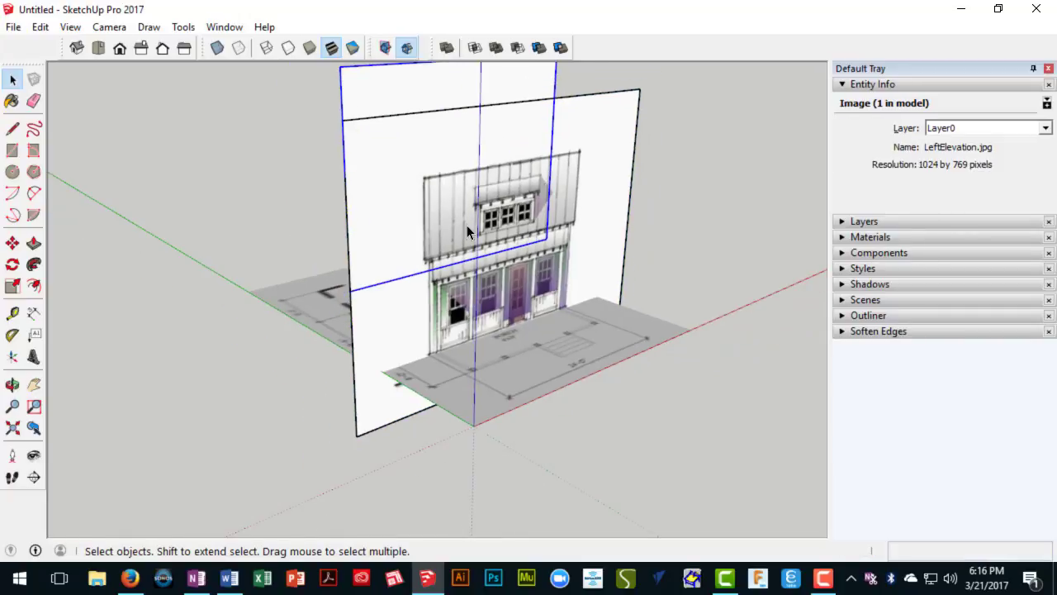
scroll(467, 227, "down", 2)
Step: Move the LeftElevation image to the floor plan's left edge
key("m")
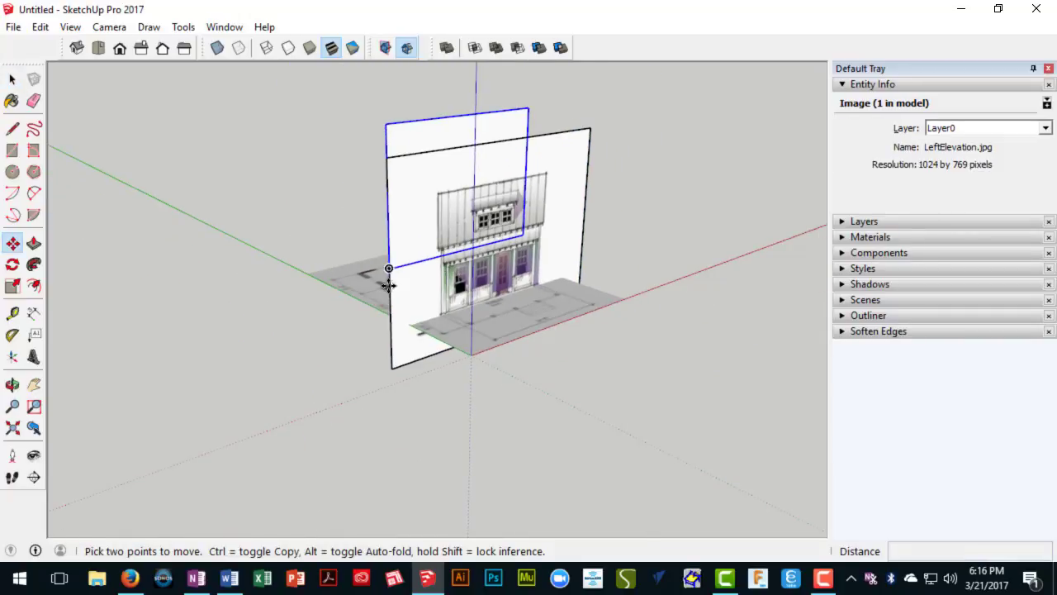
left_click(390, 271)
middle_click_drag(362, 274, 602, 371)
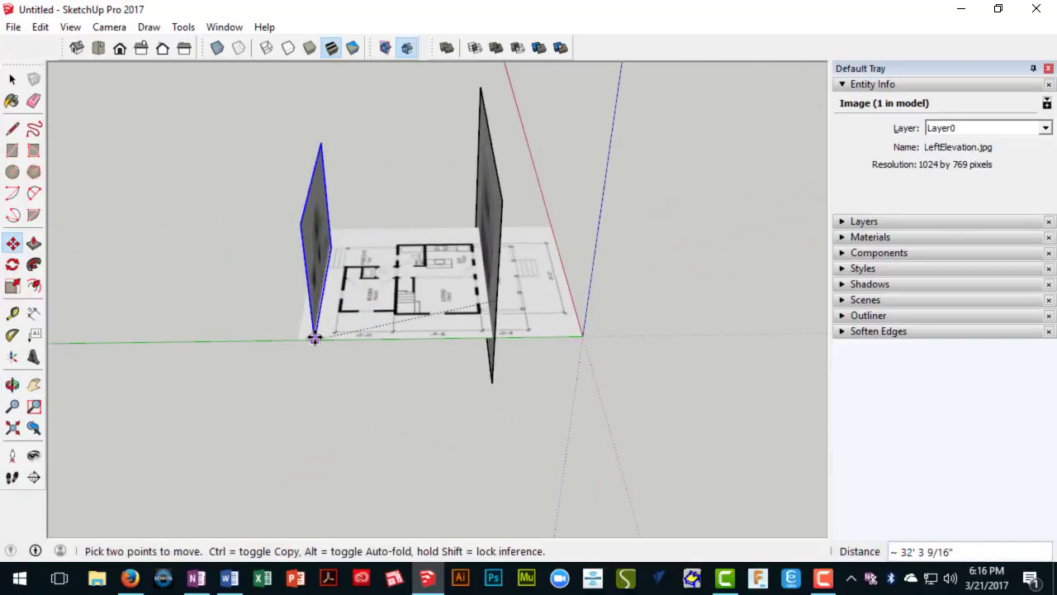
left_click(304, 306)
scroll(314, 306, "up", 3)
middle_click_drag(326, 307, 255, 319)
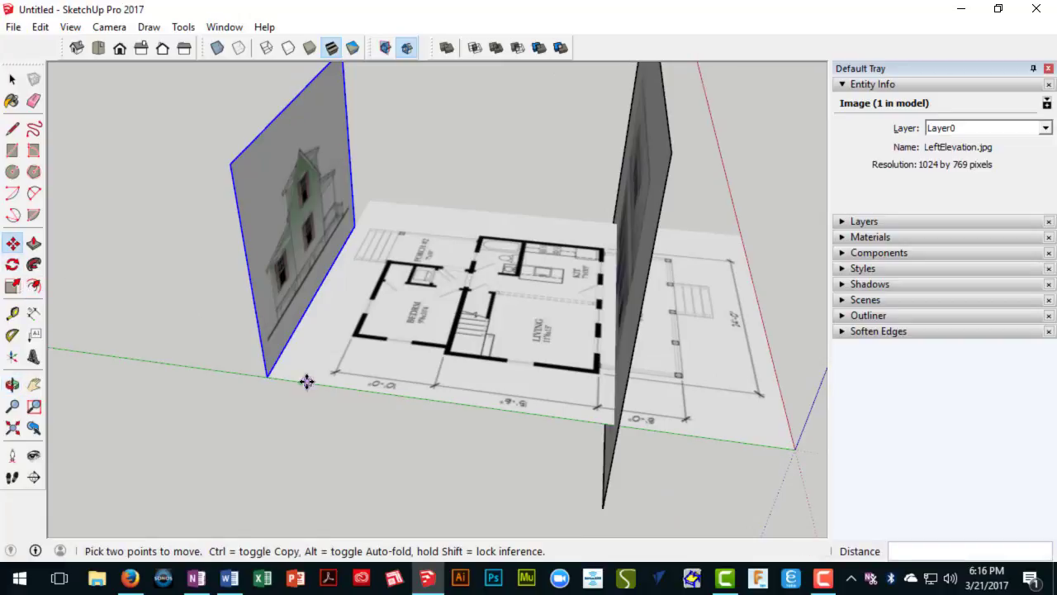
Step: Rotate the LeftElevation image 90° around its bottom corner
left_click(12, 264)
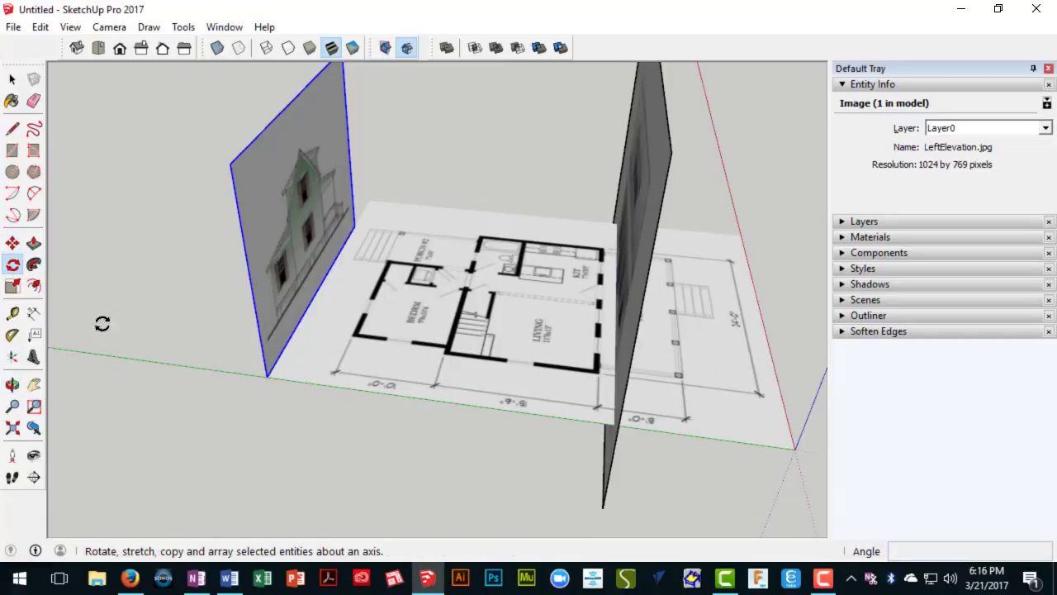
left_click(267, 375)
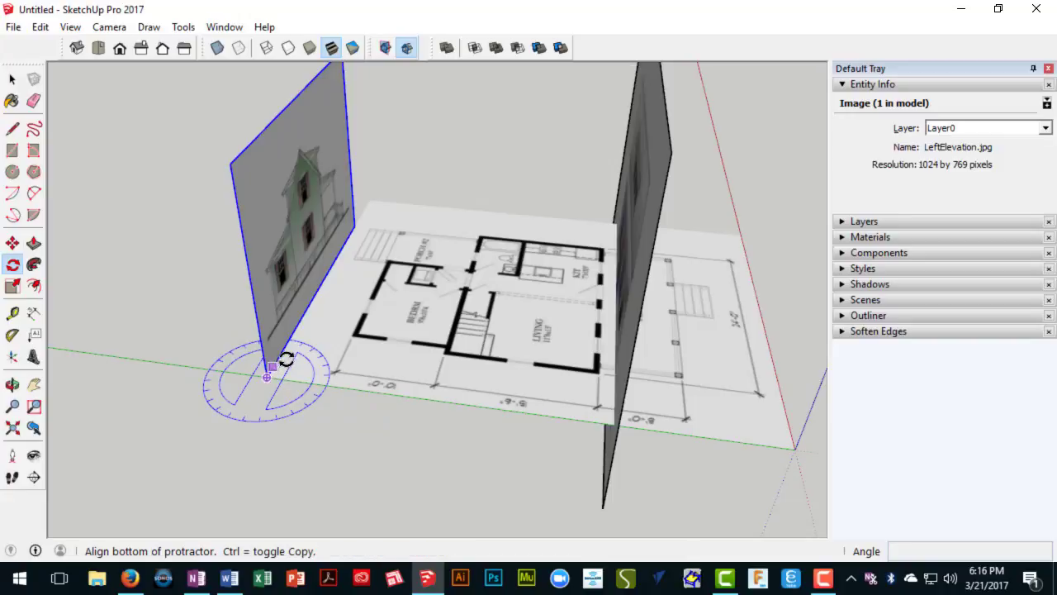
left_click(339, 252)
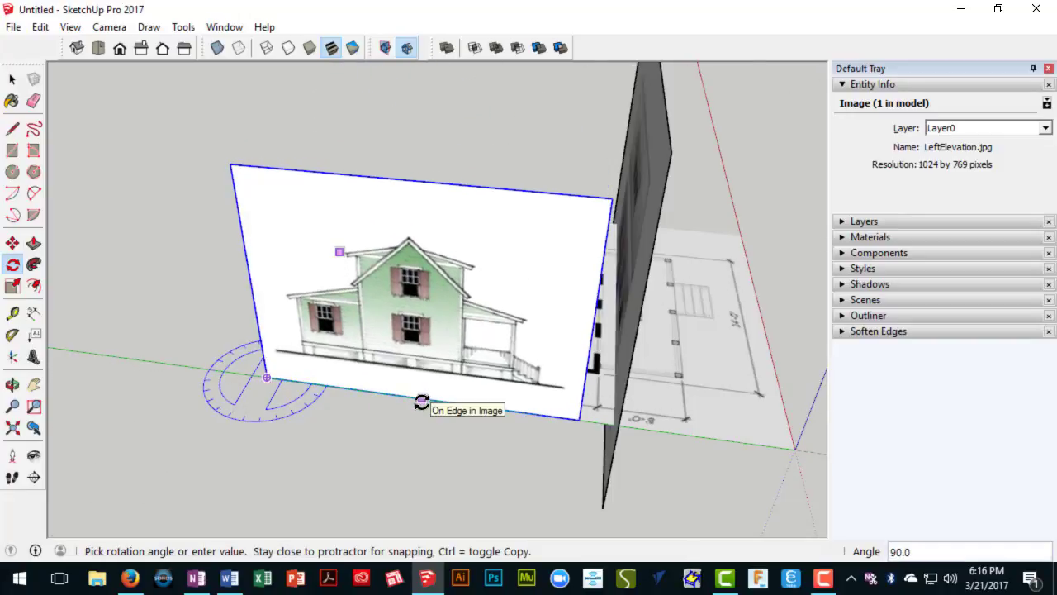
left_click(421, 402)
scroll(421, 404, "down", 2)
scroll(510, 402, "up", 2)
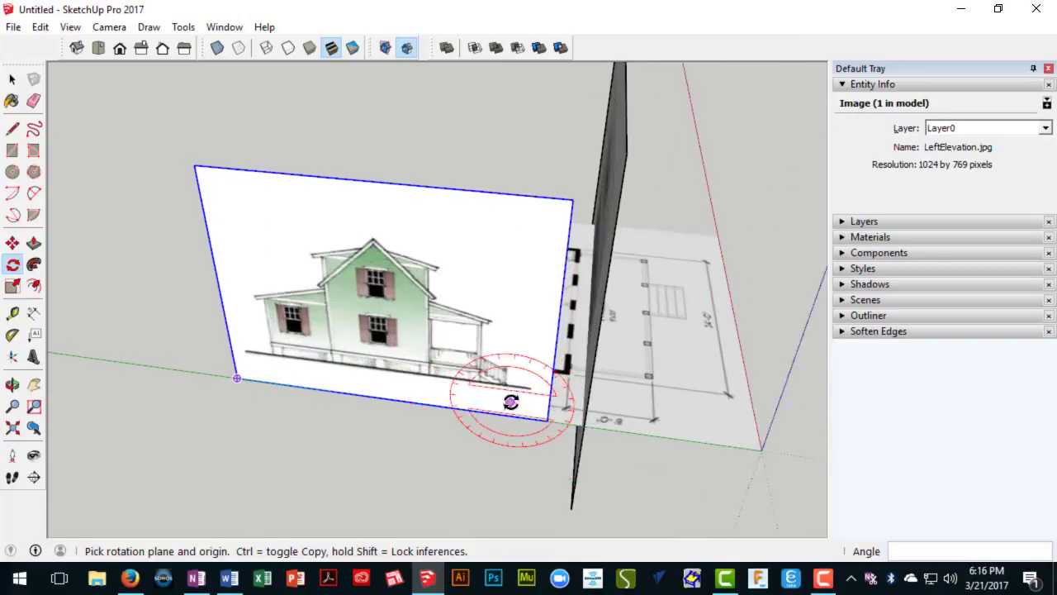
scroll(510, 402, "up", 2)
middle_click_drag(460, 355, 393, 262)
scroll(567, 354, "down", 2)
Step: Explode the LeftElevation image into plain geometry and wrap it in its own group
key("space")
scroll(453, 333, "down", 2)
scroll(393, 260, "up", 3)
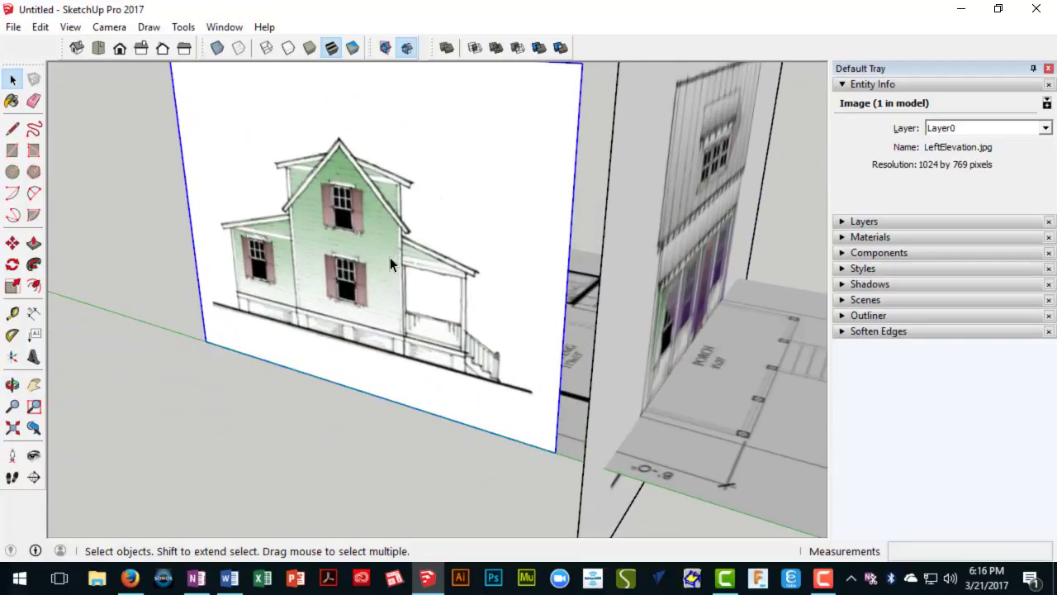
right_click(379, 235)
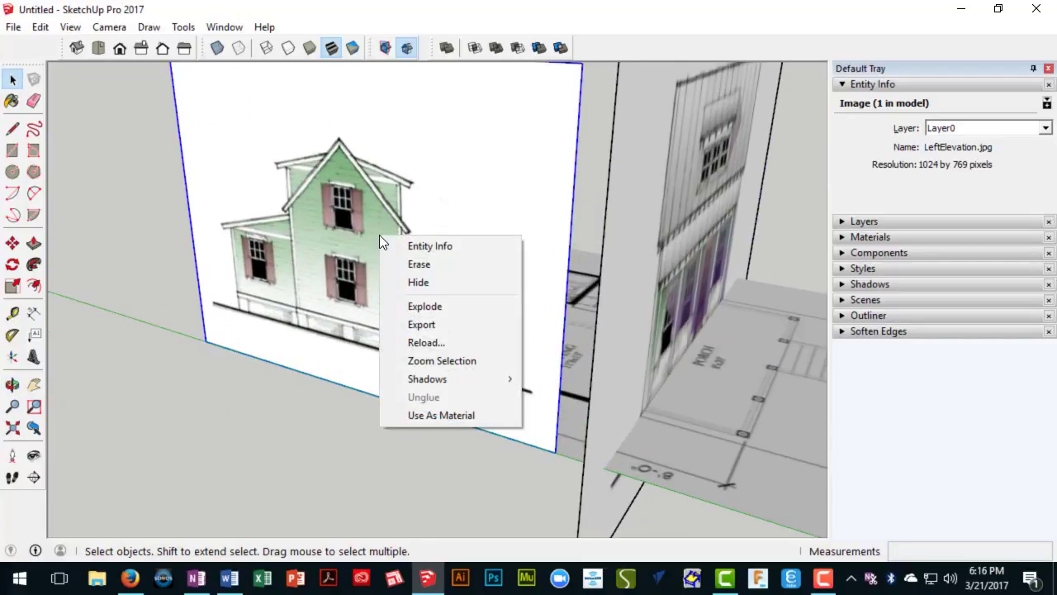
left_click(412, 306)
scroll(412, 306, "down", 2)
scroll(385, 279, "down", 1)
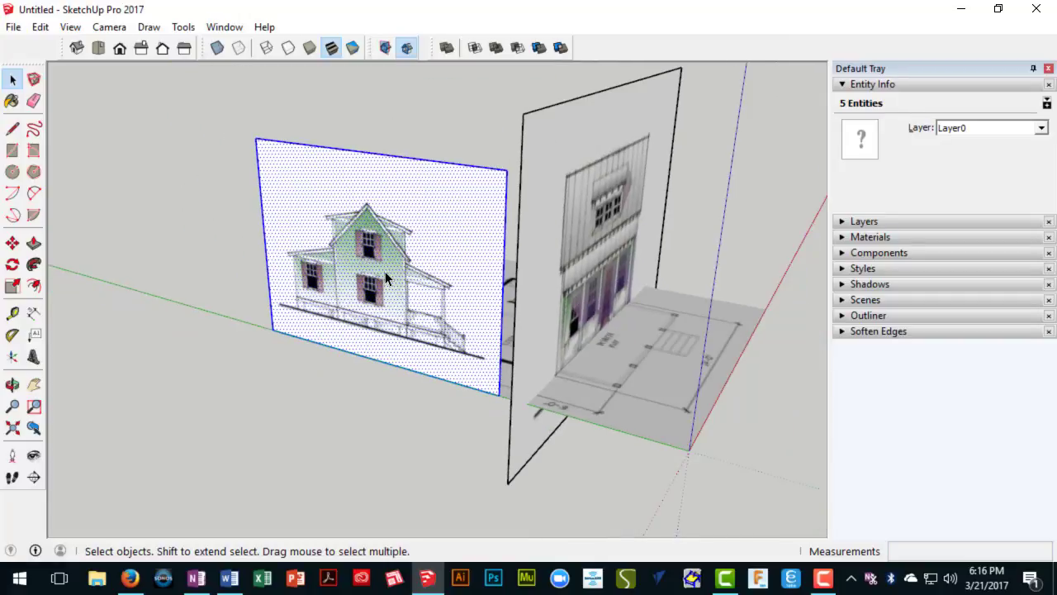
right_click(385, 272)
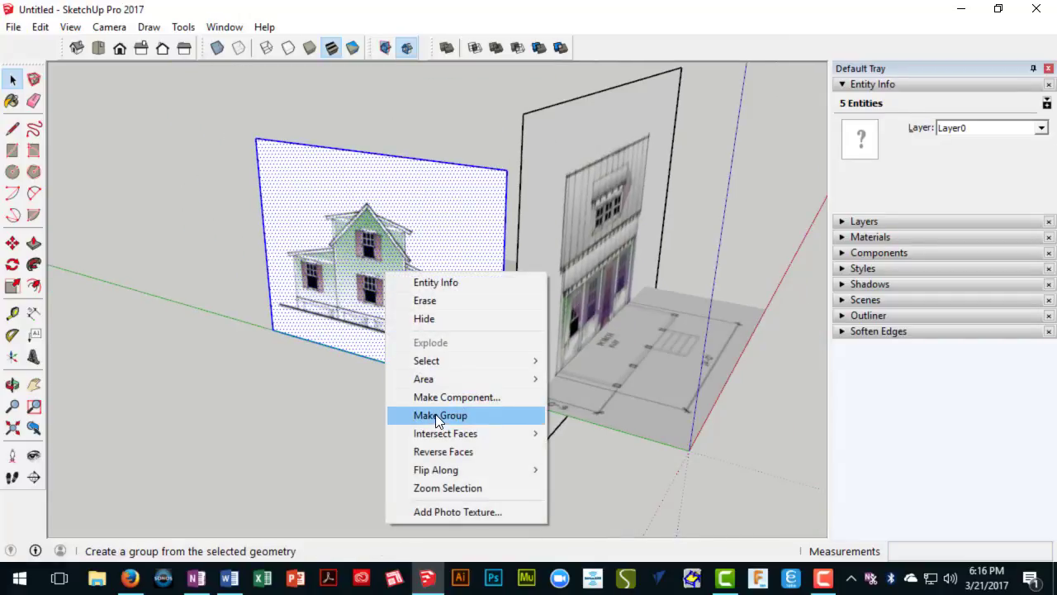
left_click(435, 414)
Step: Open the new group for editing and swing the view around to the elevation image
double_click(392, 295)
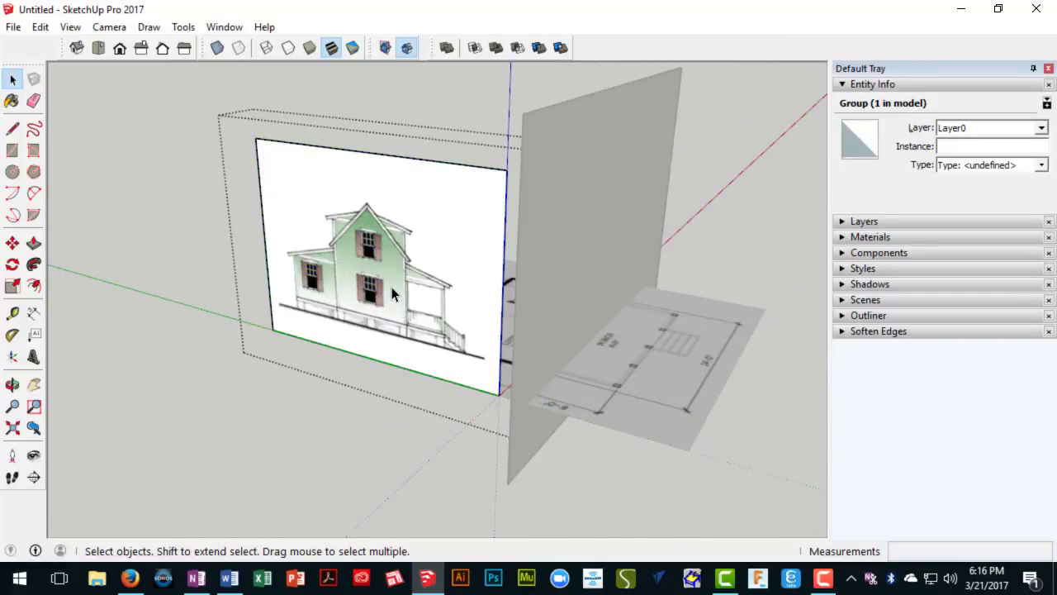
middle_click_drag(392, 295, 413, 323)
scroll(388, 327, "down", 3)
scroll(375, 317, "up", 5)
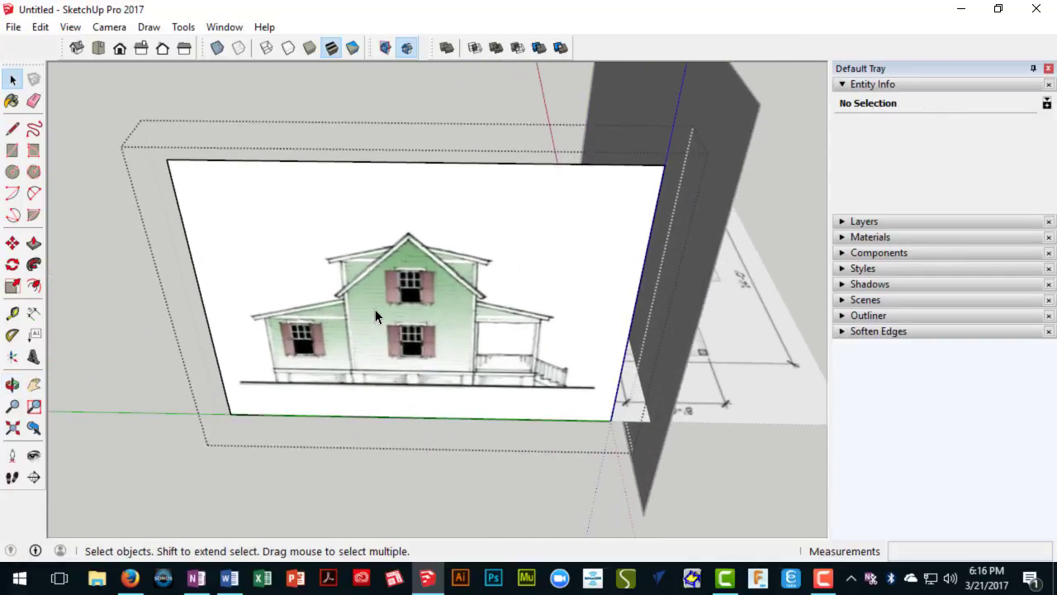
scroll(375, 316, "up", 2)
middle_click_drag(354, 275, 726, 347)
middle_click_drag(462, 397, 618, 465, "shift")
scroll(513, 359, "up", 2)
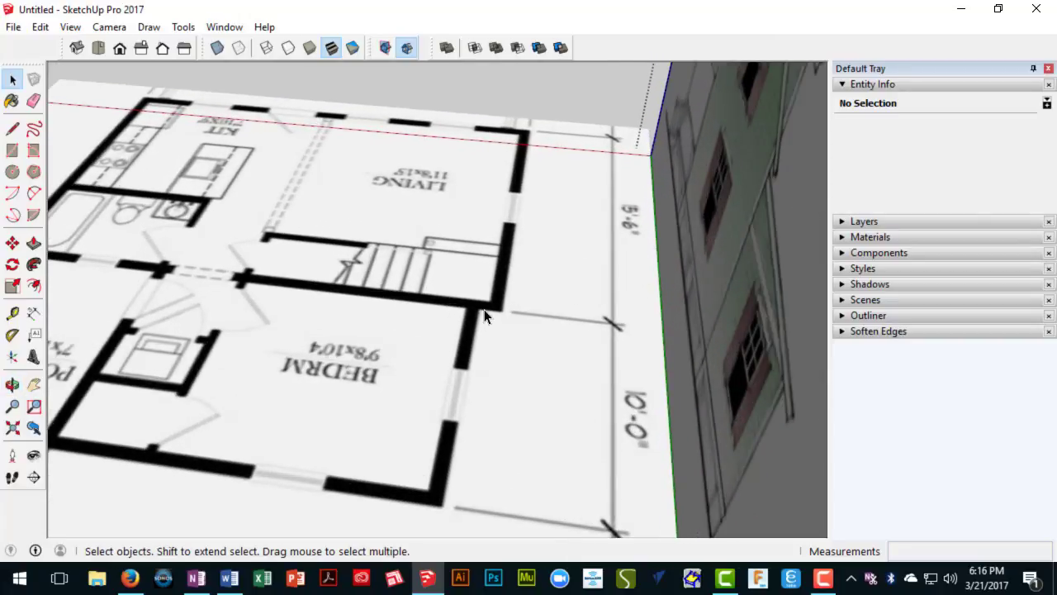
scroll(486, 331, "down", 5)
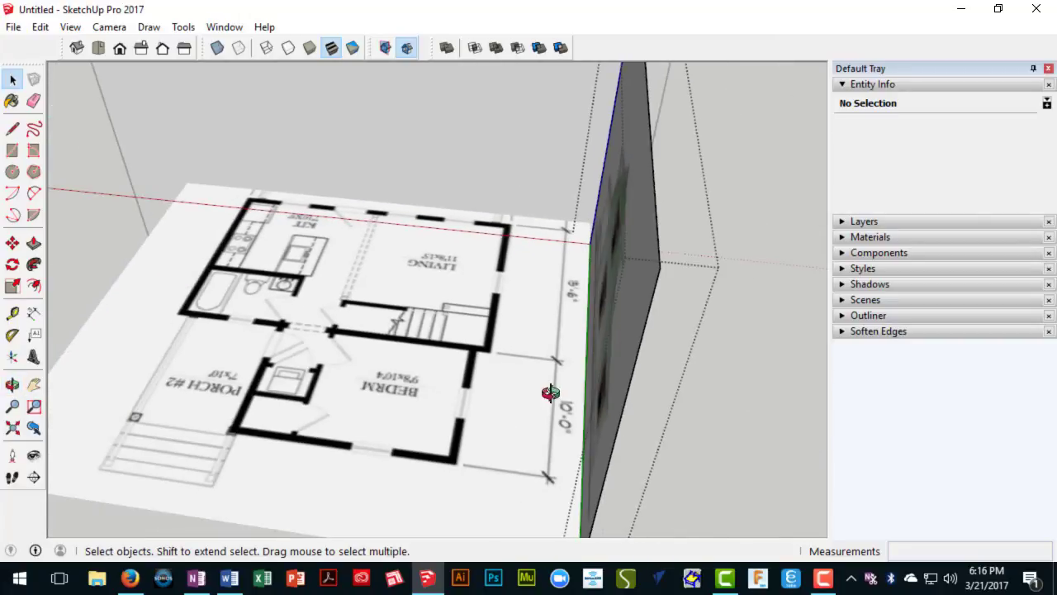
middle_click_drag(550, 394, 269, 326)
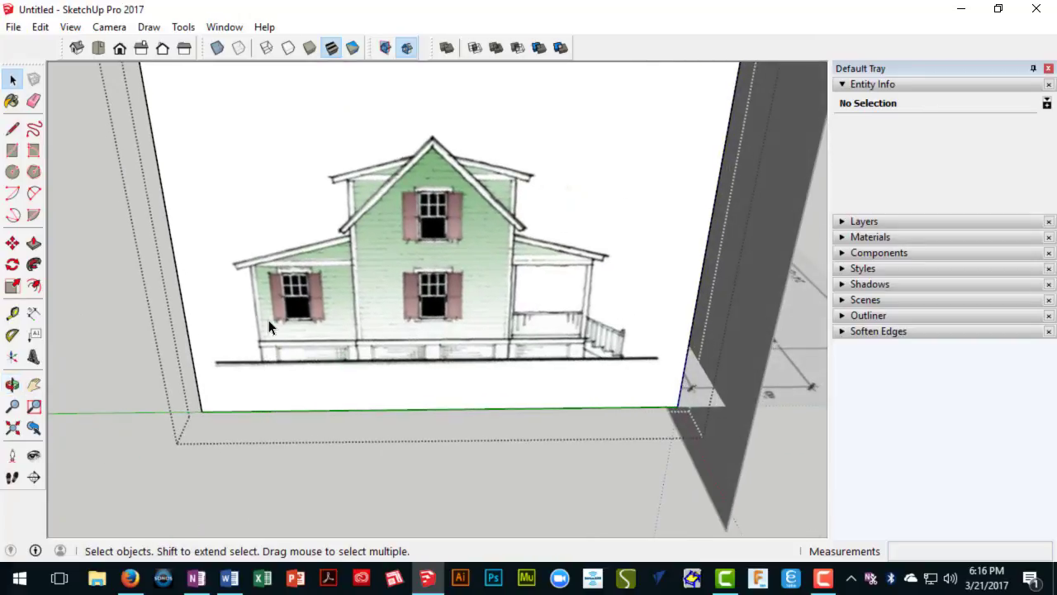
Step: Resize the elevation group so the left corner to central trim span measures 10'
key("t")
scroll(260, 314, "up", 4)
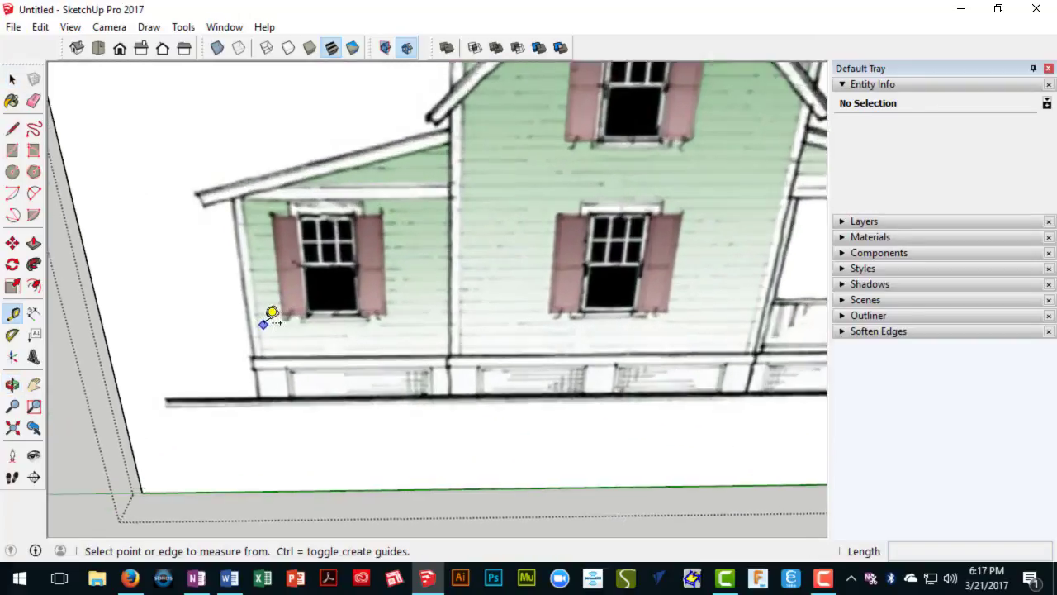
left_click(243, 317)
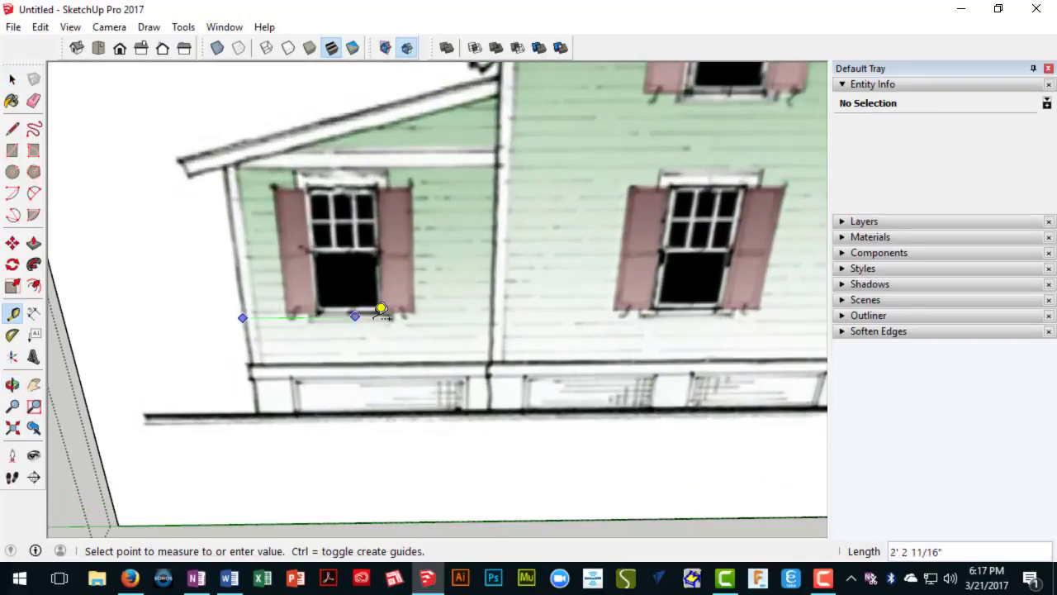
left_click(492, 315)
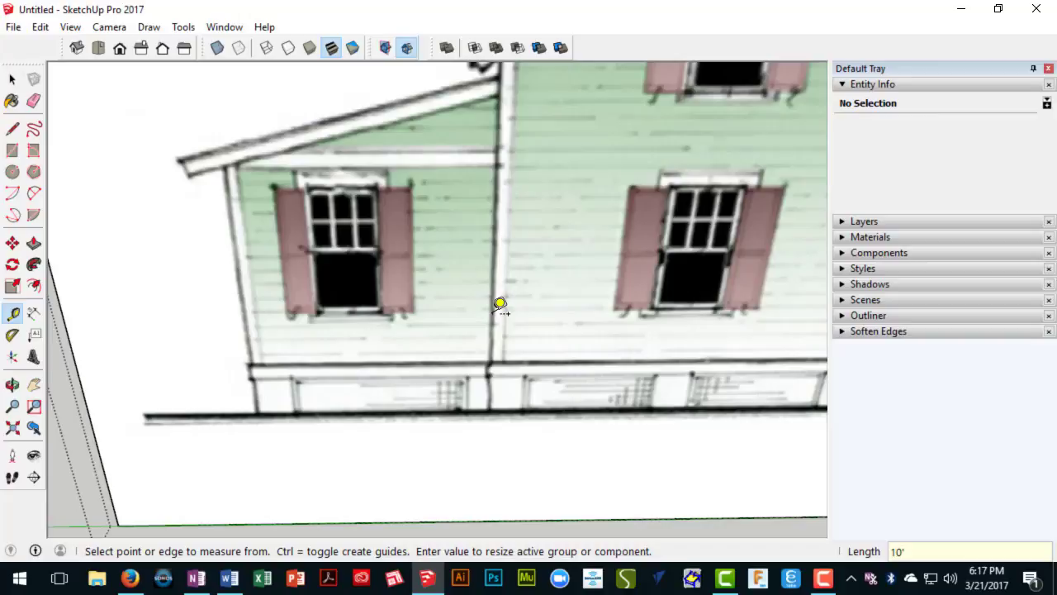
key("Return")
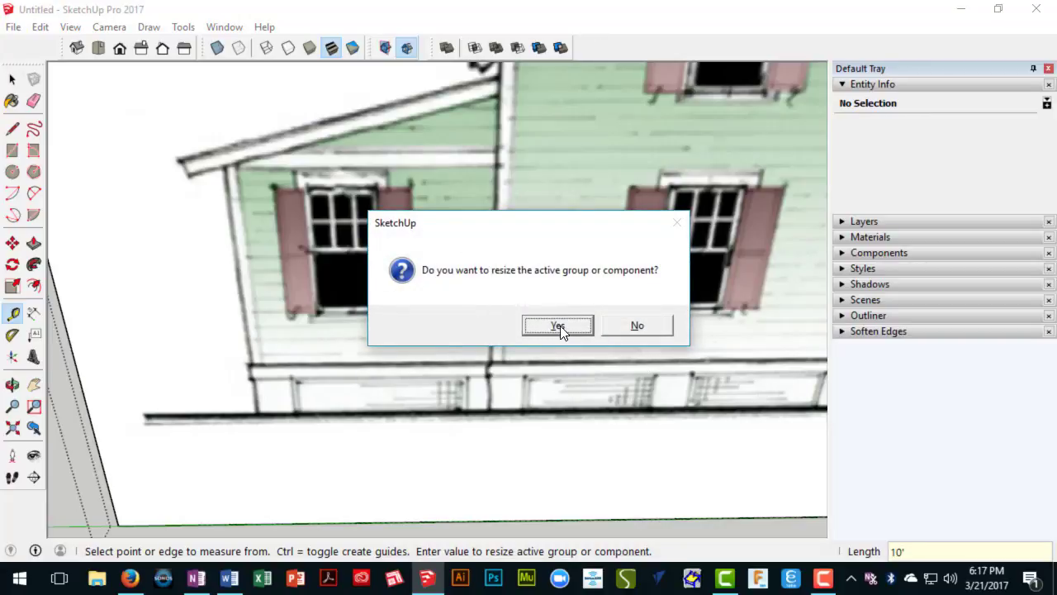
left_click(562, 325)
Step: Check the left corner to central trim span, which now reads about 10'
scroll(573, 322, "down", 5)
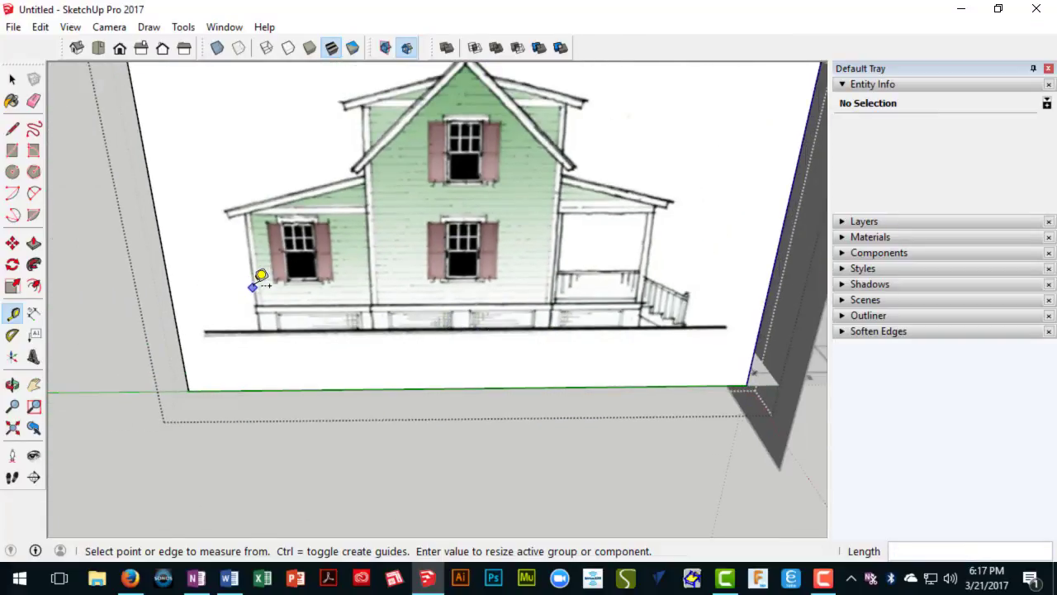
left_click(252, 287)
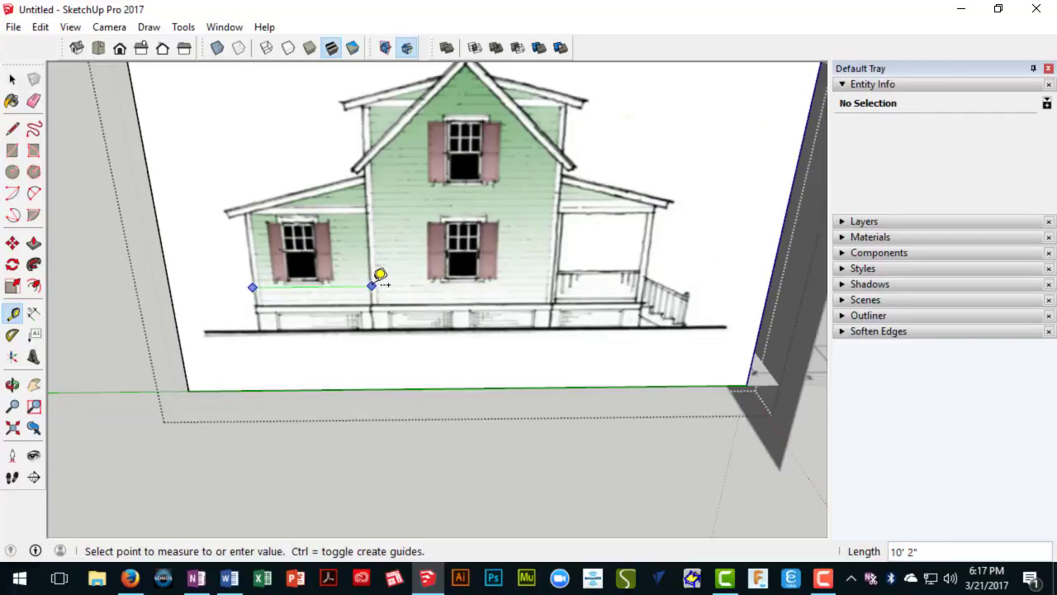
scroll(378, 277, "down", 5)
left_click(413, 300)
middle_click_drag(413, 300, 541, 313)
scroll(303, 304, "up", 3)
key("space")
Step: Close the elevation image group and bring both elevations and the plan into view
key("m")
right_click(689, 317)
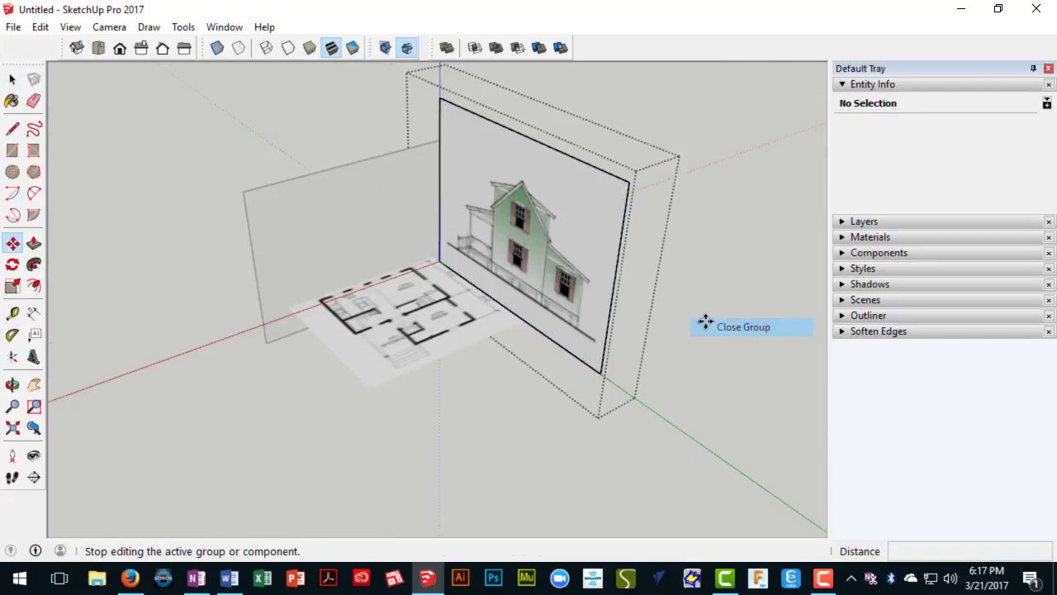
left_click(704, 326)
middle_click_drag(479, 290, 503, 288)
scroll(505, 288, "up", 2)
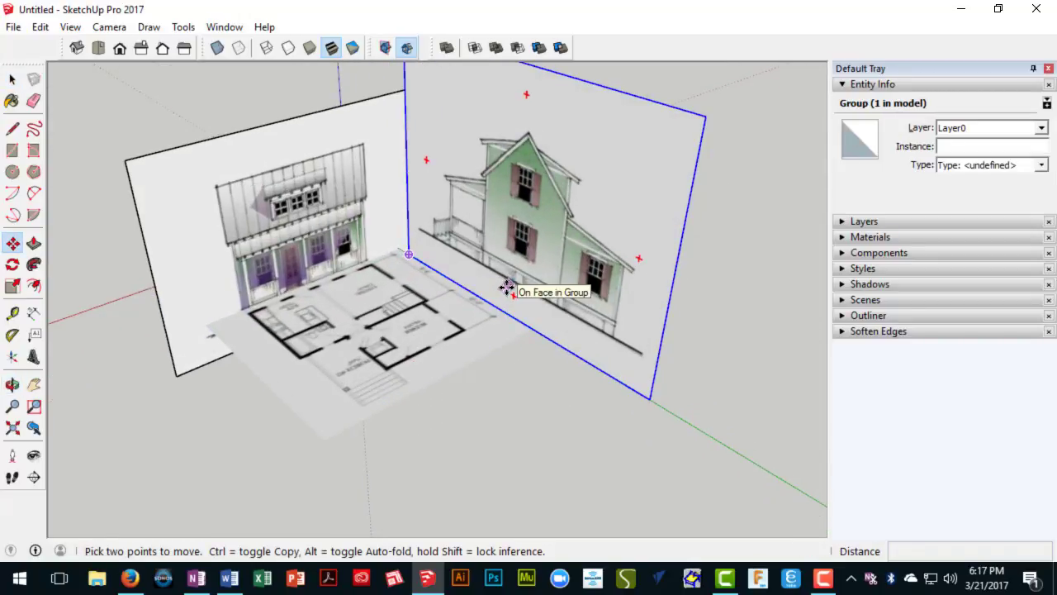
scroll(550, 302, "up", 2)
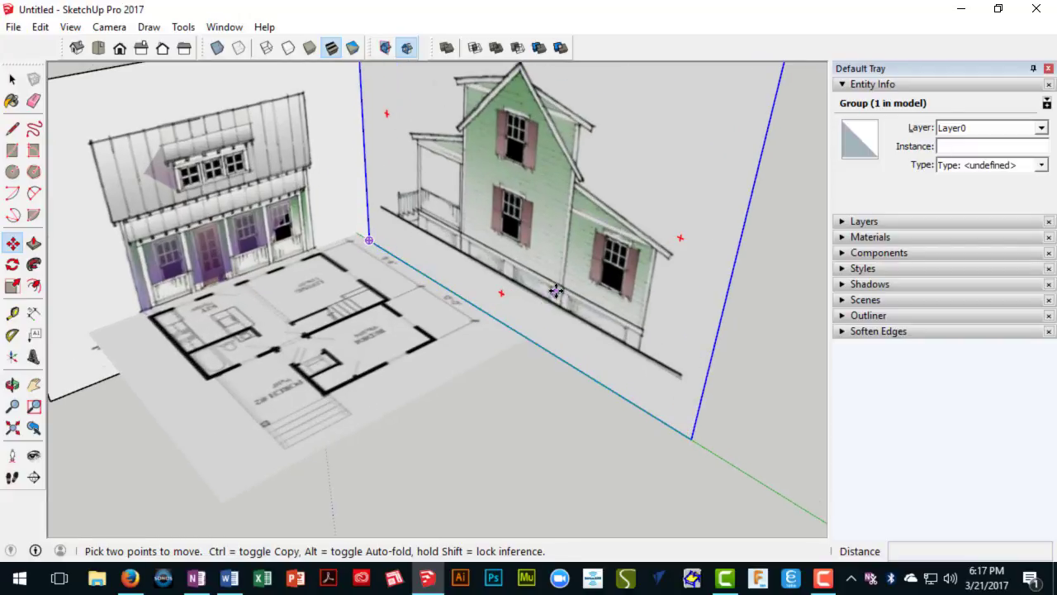
Step: Move the side elevation group so its bottom corner snaps to the plan's bedroom corner
left_click(560, 284)
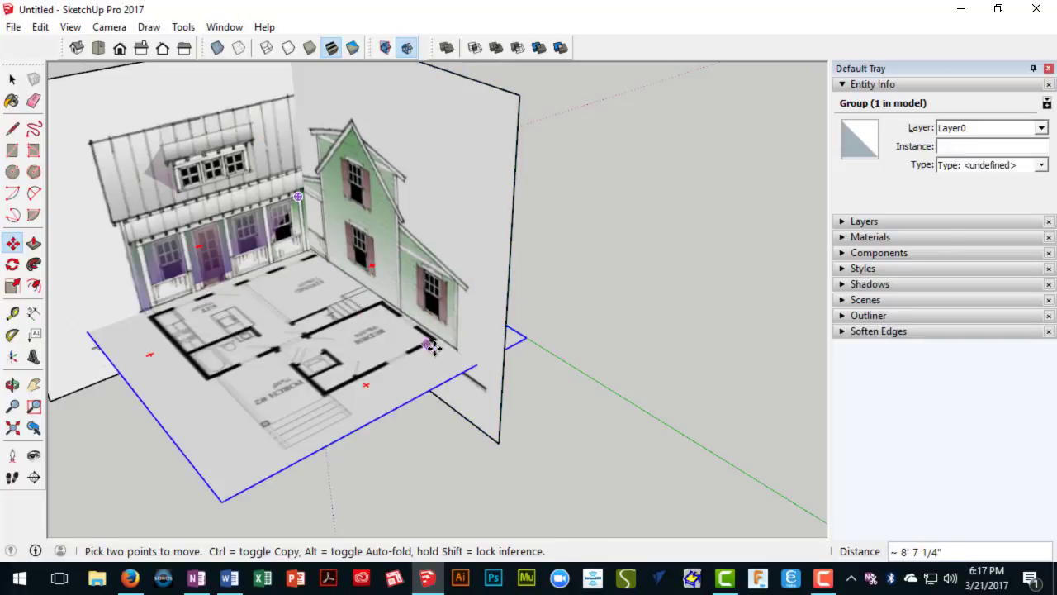
left_click(432, 344)
scroll(456, 345, "up", 3)
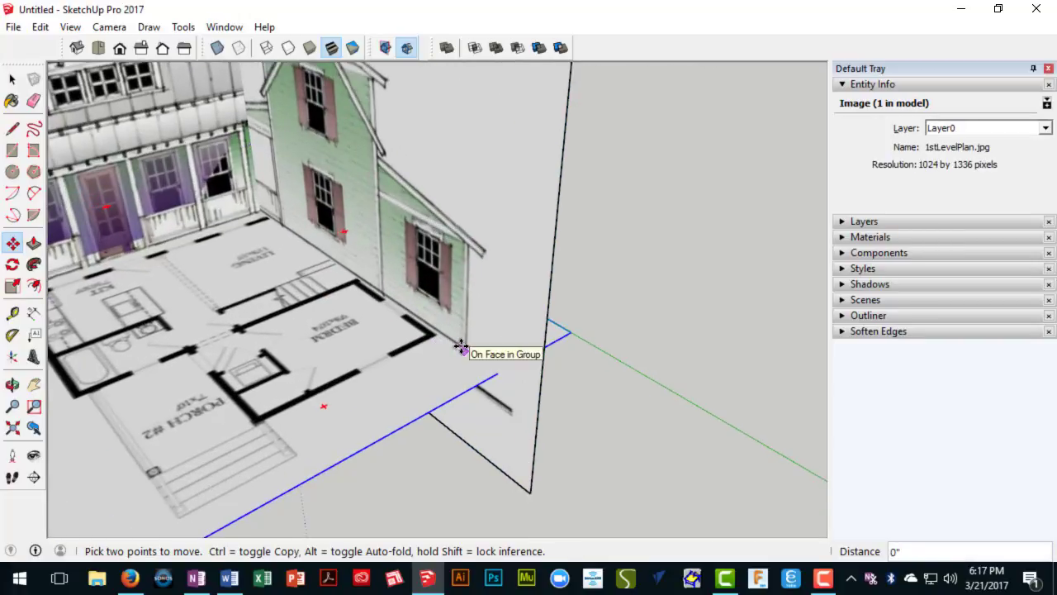
key("space")
left_click(464, 334)
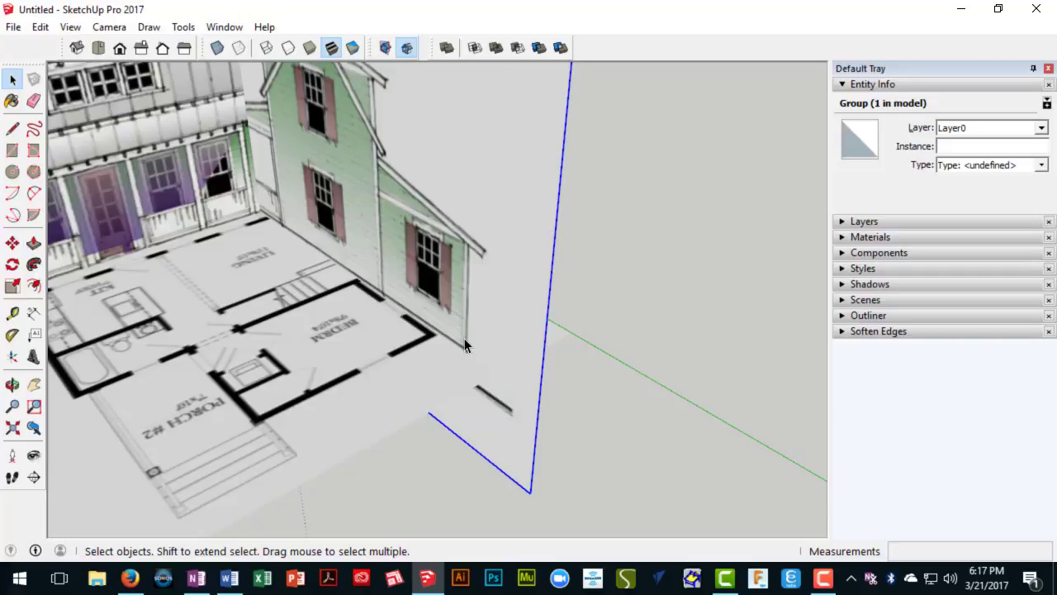
key("m")
left_click(463, 343)
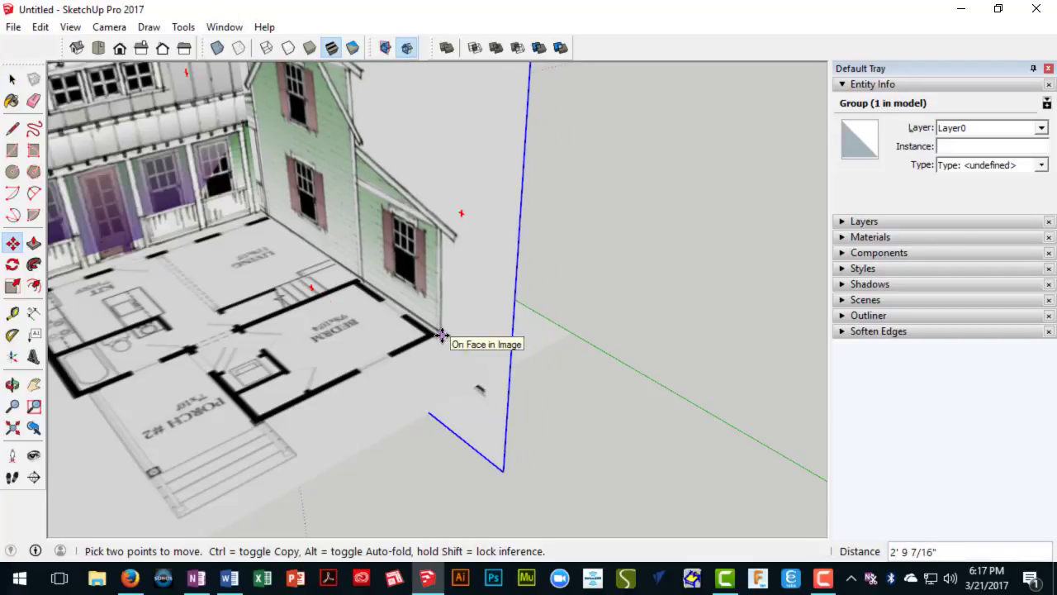
scroll(438, 324, "up", 3)
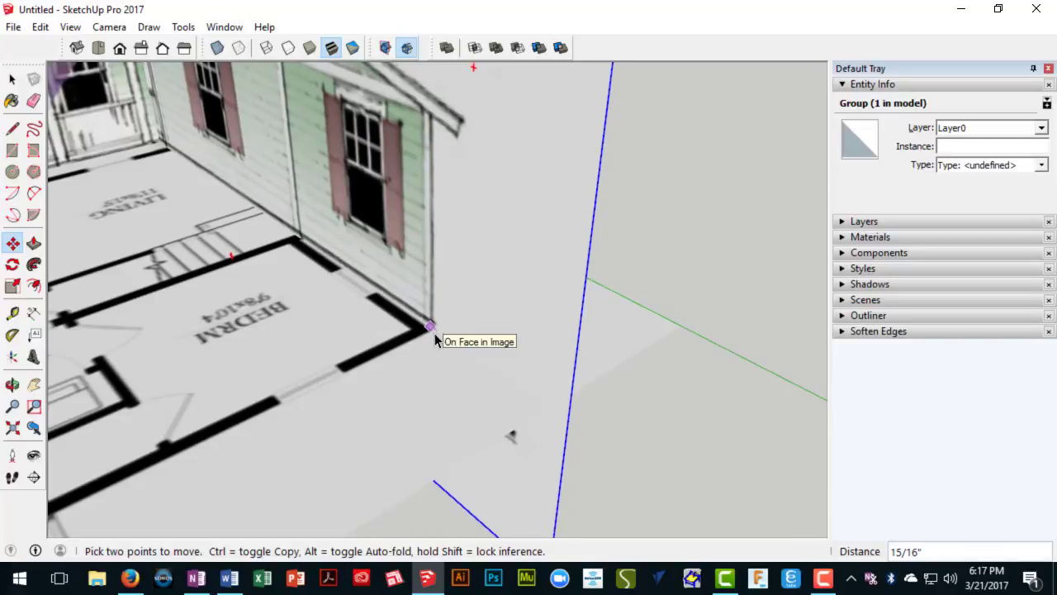
left_click(435, 338)
key("space")
Step: Make a small adjustment to the side elevation group's position
key("m")
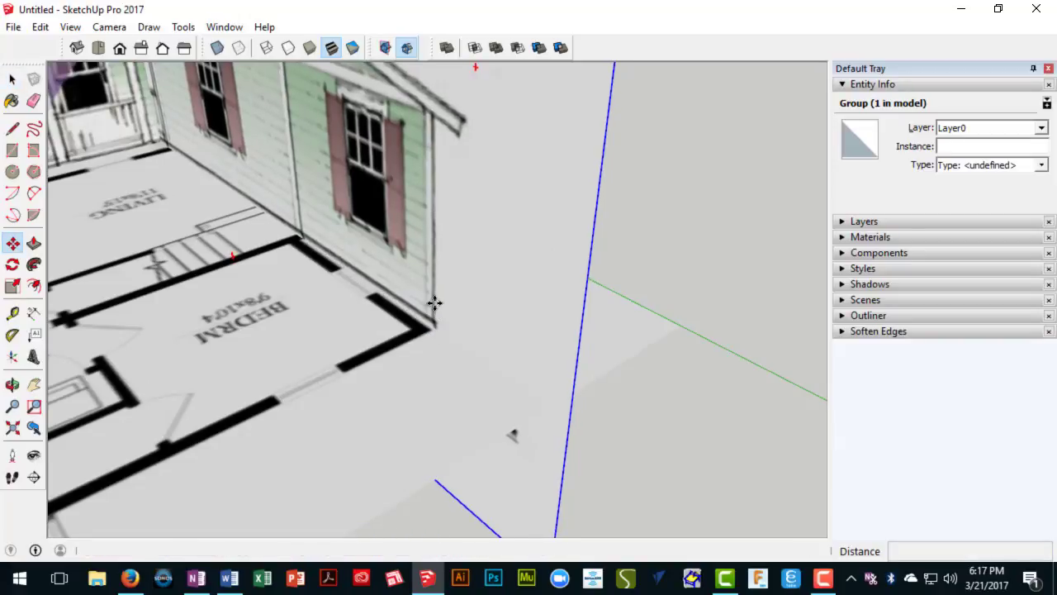
left_click(433, 303)
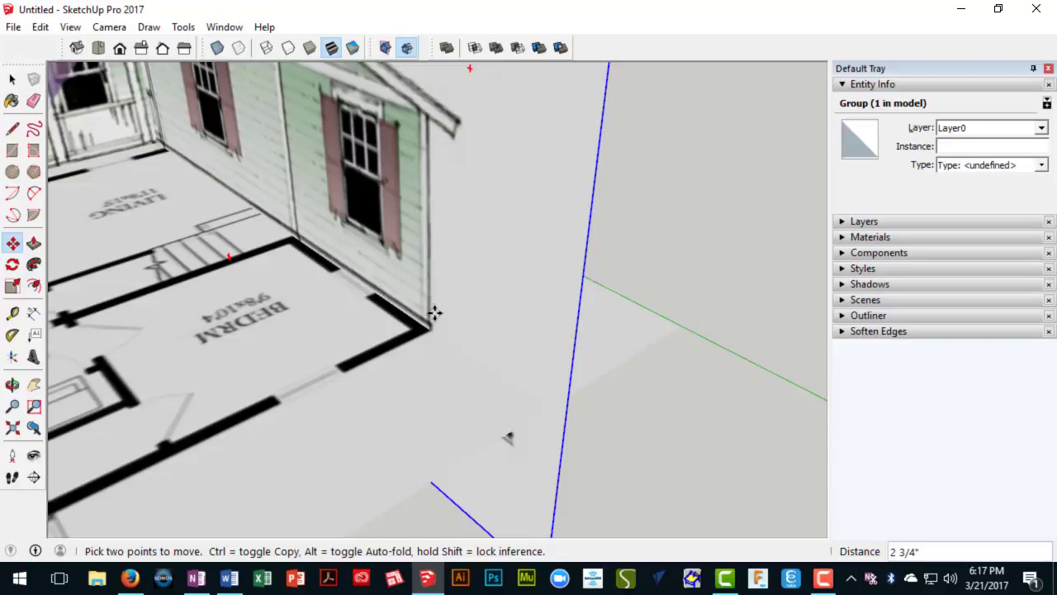
scroll(436, 312, "down", 5)
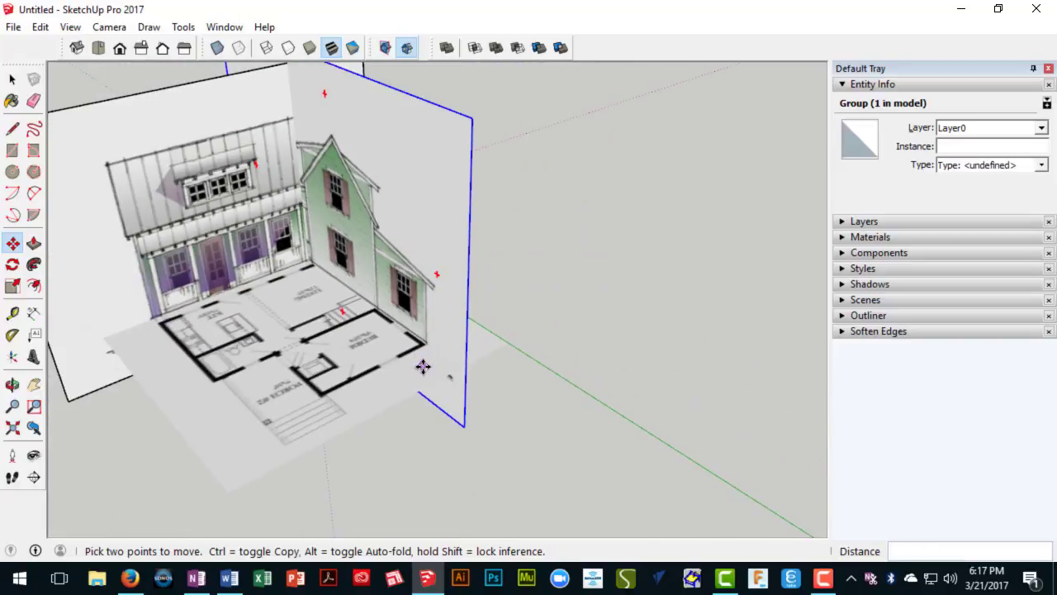
middle_click_drag(471, 340, 391, 360)
Step: Select the floor plan group and bring up its context menu
key("space")
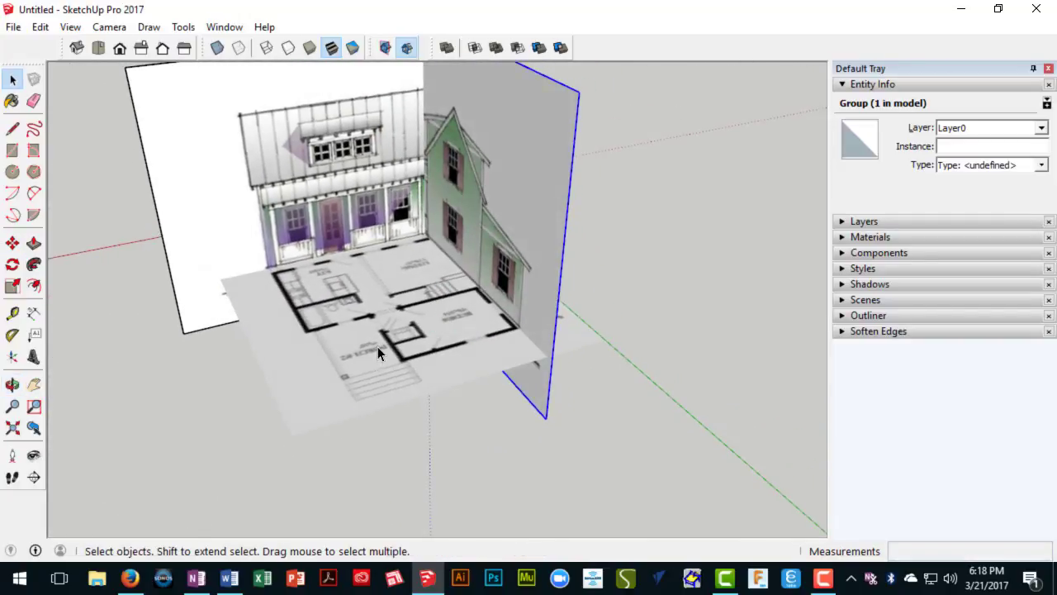
left_click(377, 348)
right_click(314, 355)
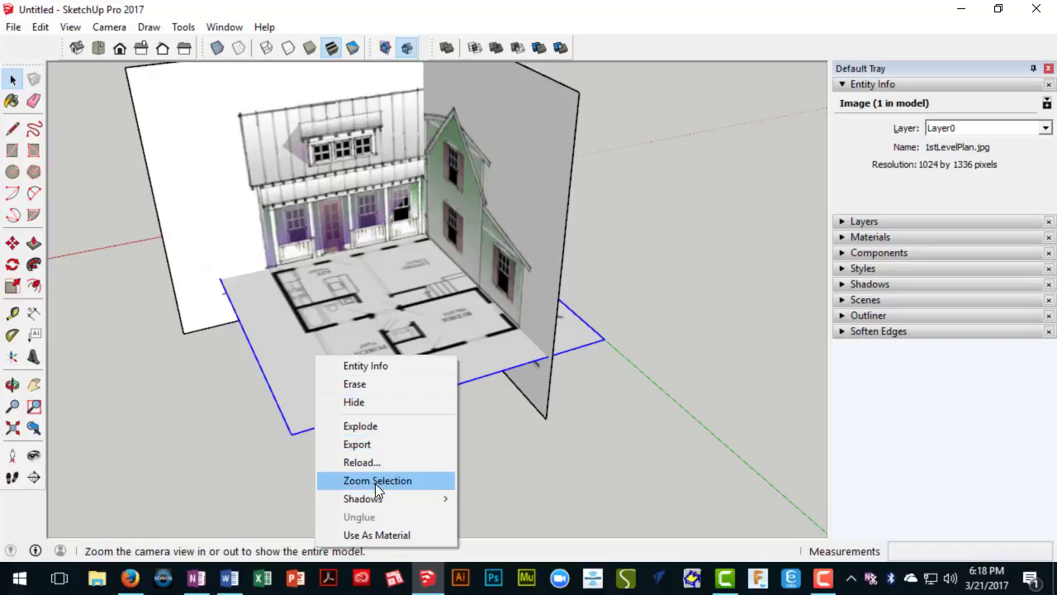
Step: Orbit around the model, dismissing the floor plan's context menus without acting
left_click(562, 381)
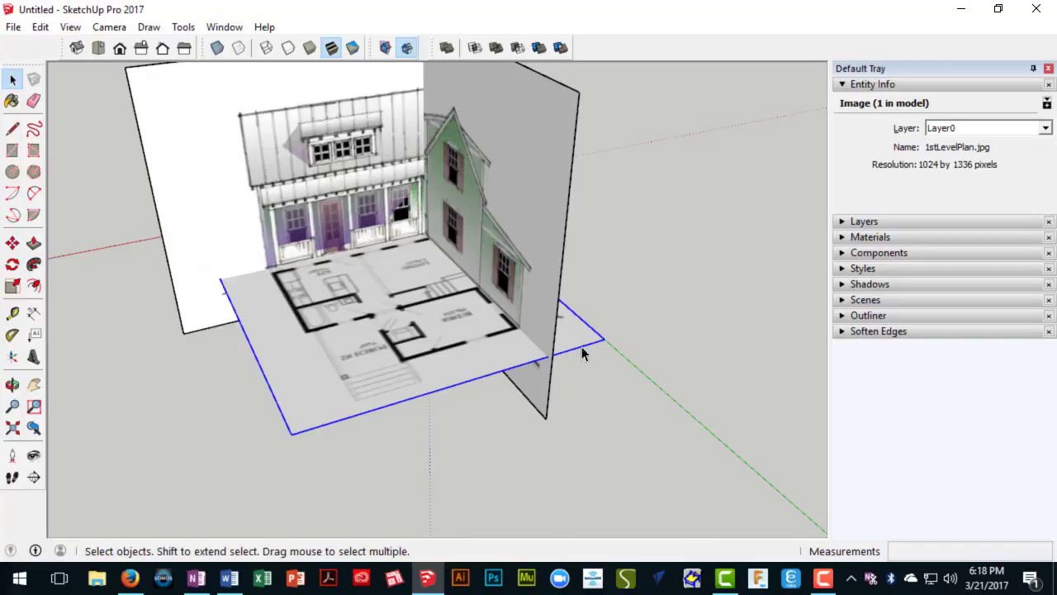
middle_click_drag(583, 349, 219, 243)
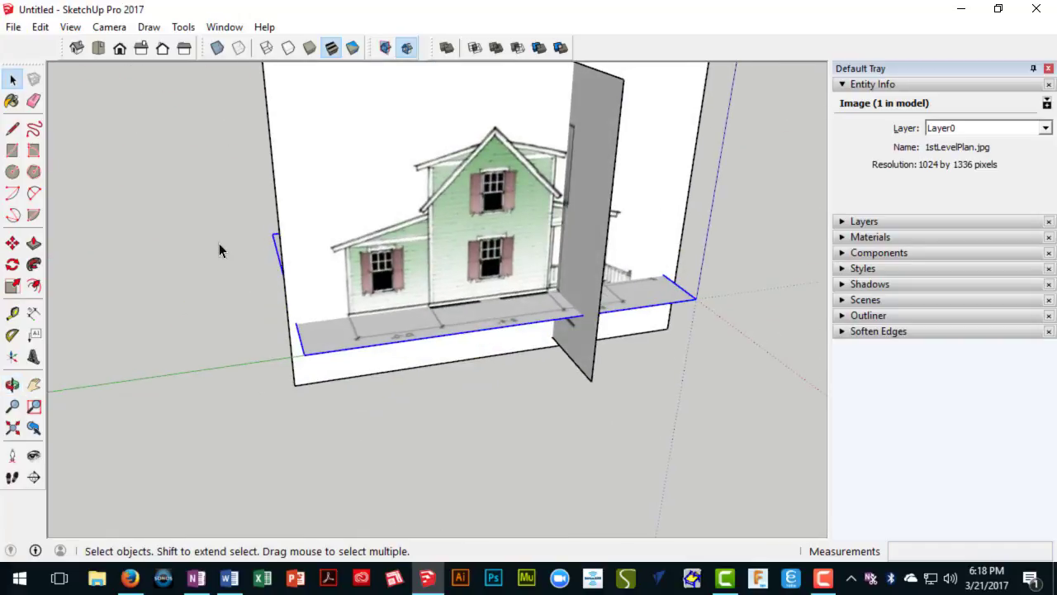
right_click(318, 199)
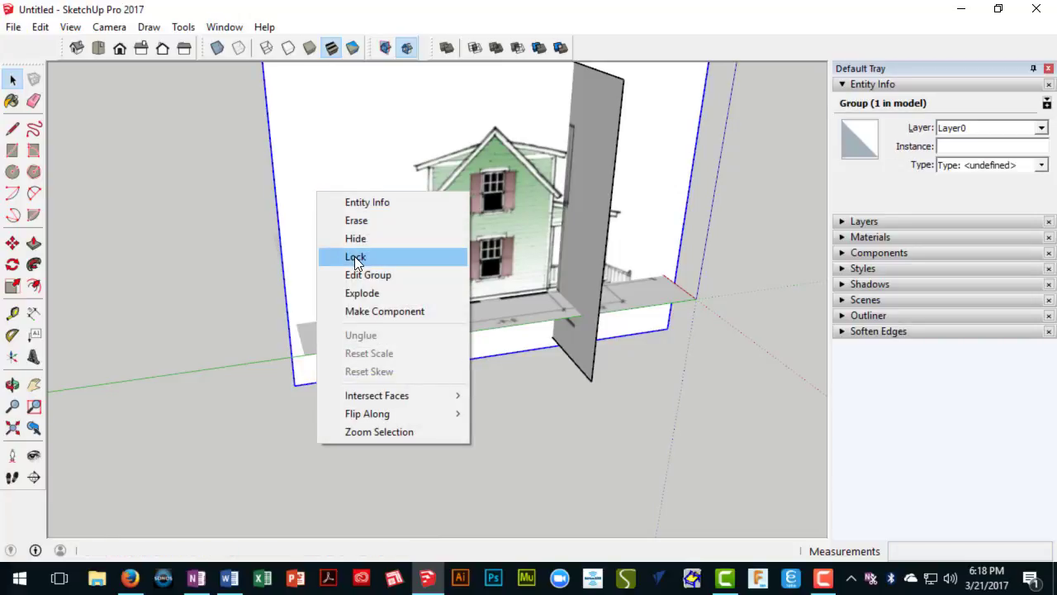
left_click(302, 269)
scroll(292, 259, "down", 3)
middle_click_drag(293, 259, 398, 315)
Step: Select the floor plan image, zoom to fit it, and explode it into plain geometry
left_click(416, 324)
right_click(417, 323)
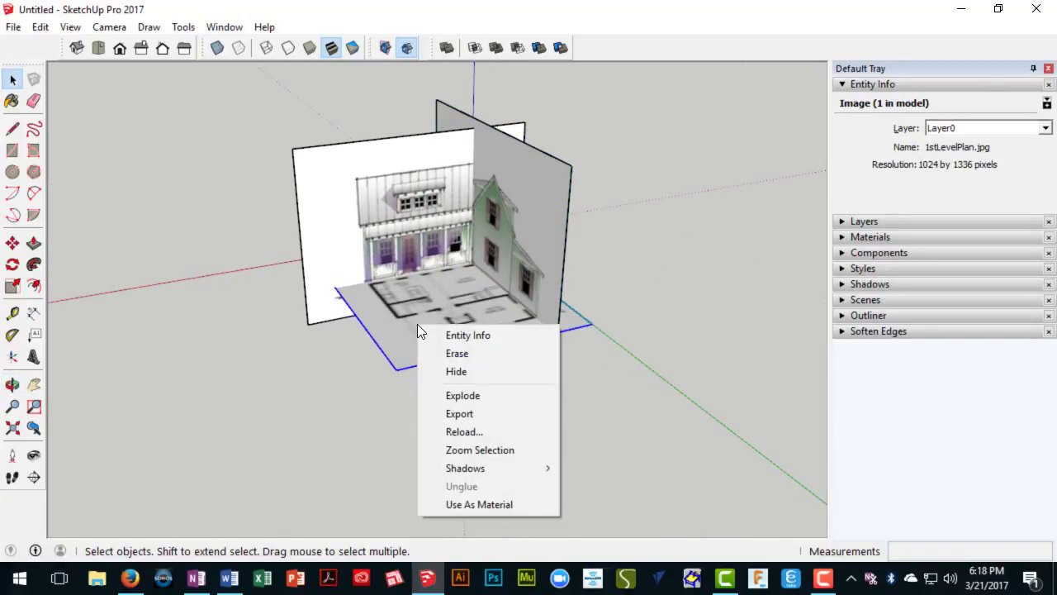
key("z")
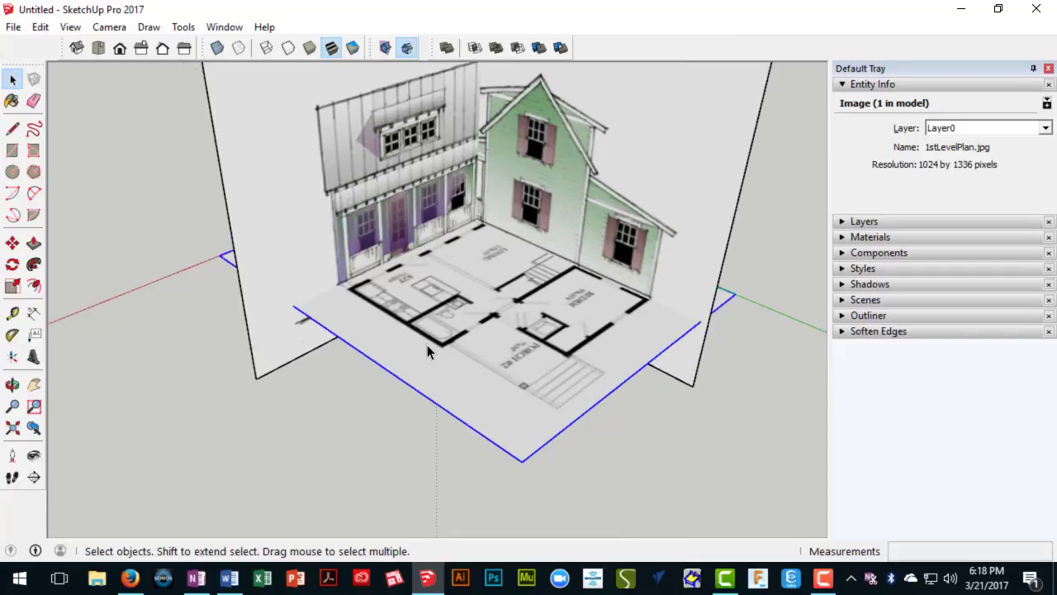
right_click(427, 344)
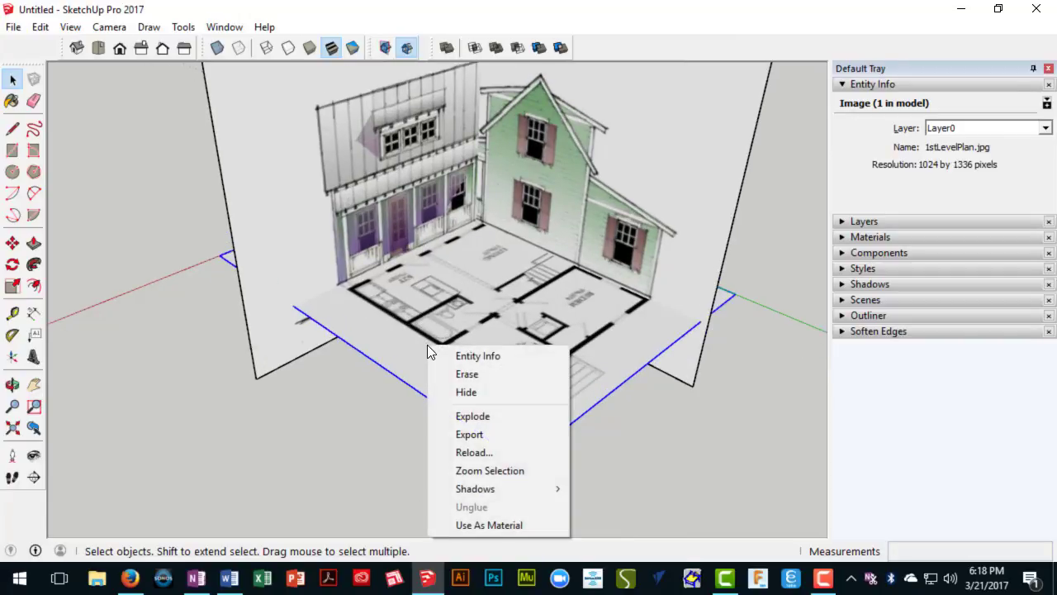
left_click(487, 418)
Step: Group the floor plan and elevation images together and lock the new group
right_click(465, 366)
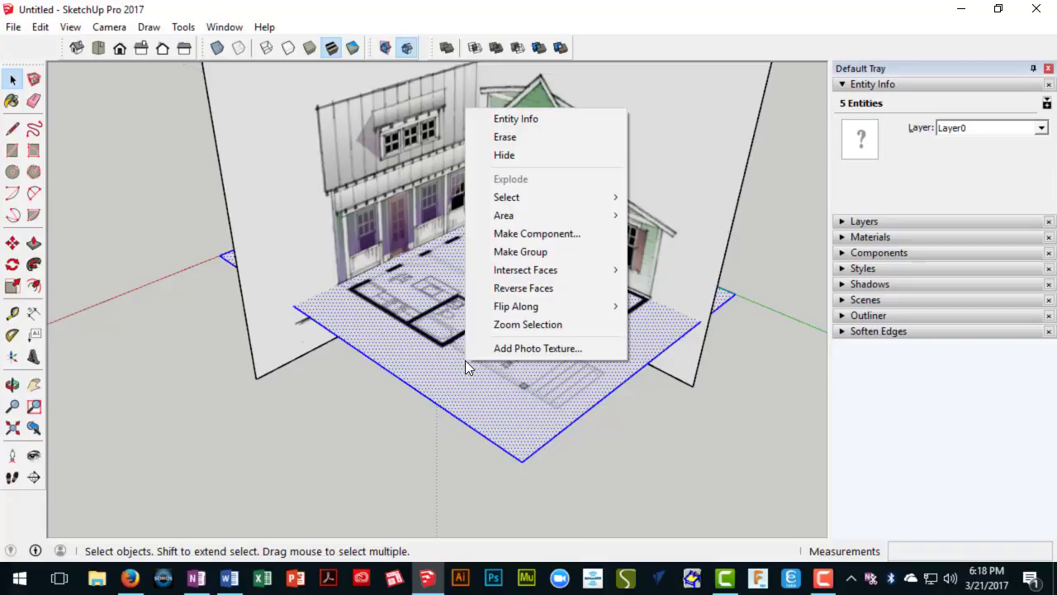
left_click(517, 255)
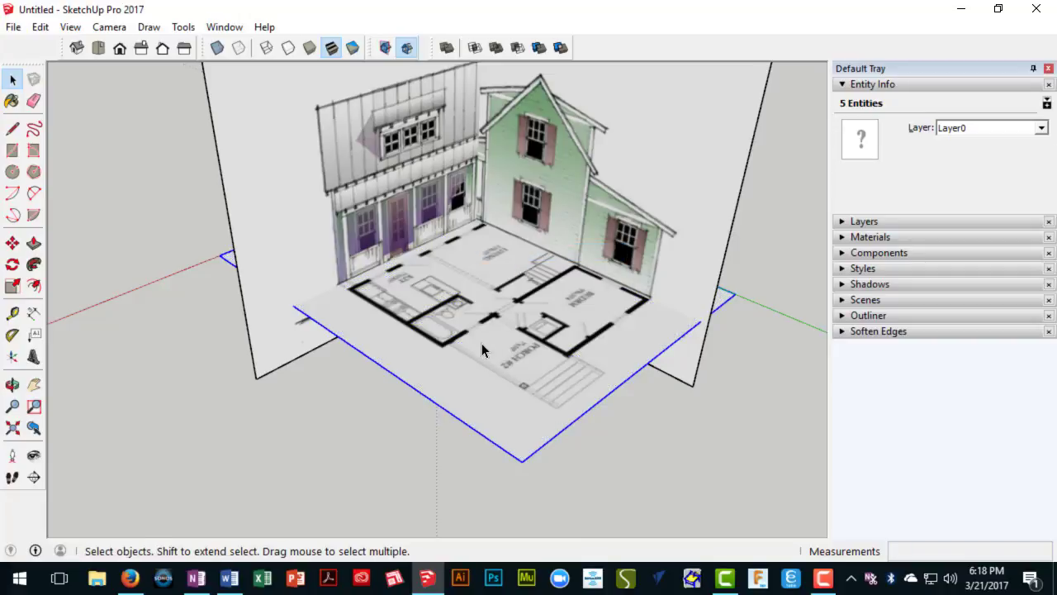
right_click(471, 339)
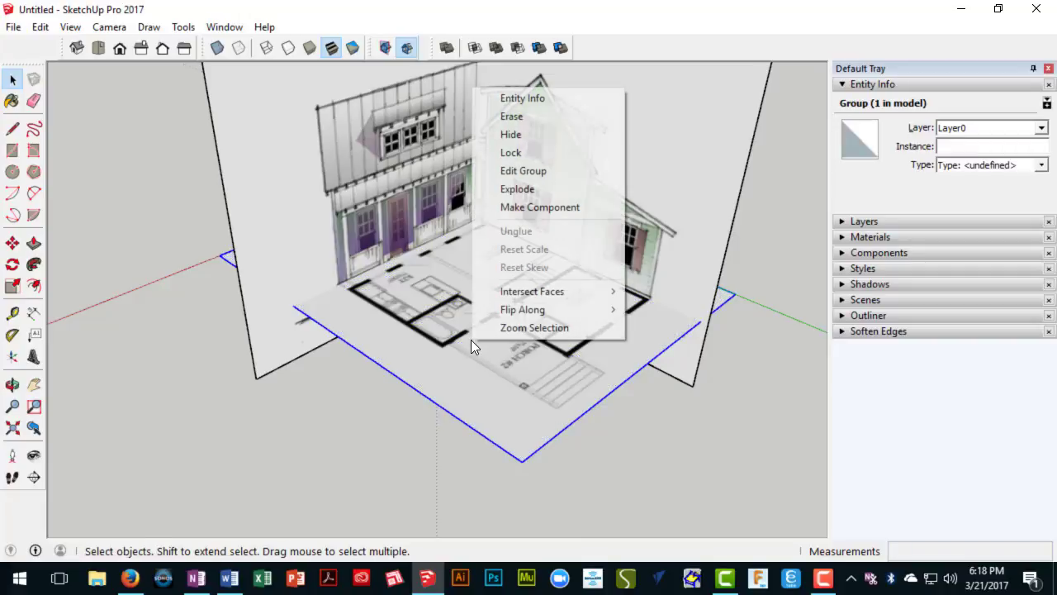
left_click(524, 156)
mouse_move(524, 157)
middle_mouse_down()
mouse_move(562, 347)
mouse_move(272, 333)
mouse_move(497, 397)
mouse_move(305, 427)
middle_mouse_up()
scroll(575, 369, "down", 3)
Step: Orbit the model to a frontal three-quarter view of the house
scroll(408, 376, "up", 3)
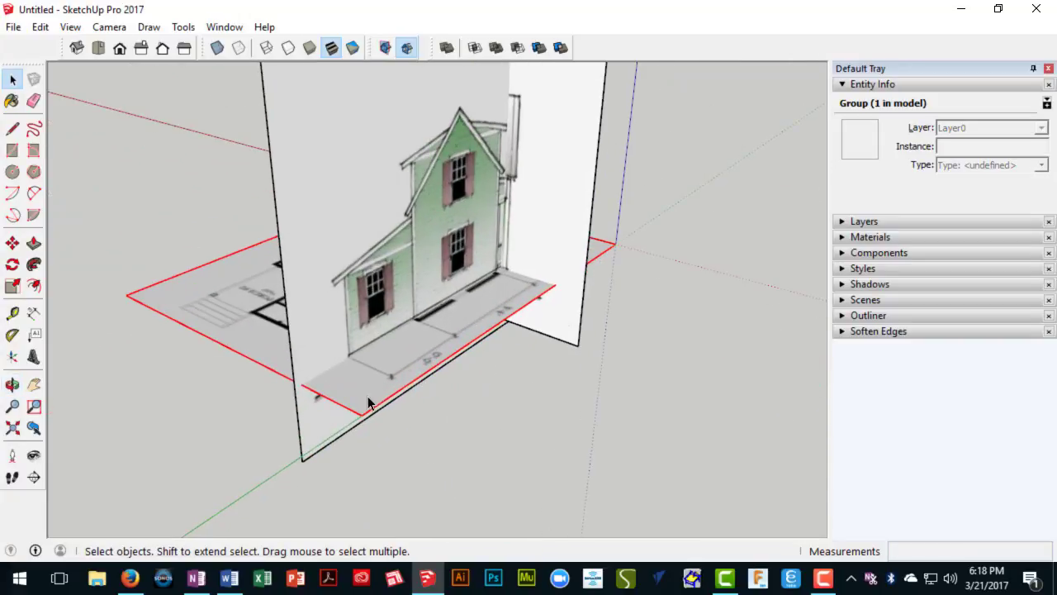
scroll(239, 361, "down", 2)
middle_click_drag(239, 361, 457, 357)
scroll(213, 330, "up", 3)
middle_click_drag(347, 345, 354, 370)
scroll(609, 345, "down", 3)
middle_click_drag(609, 345, 467, 356)
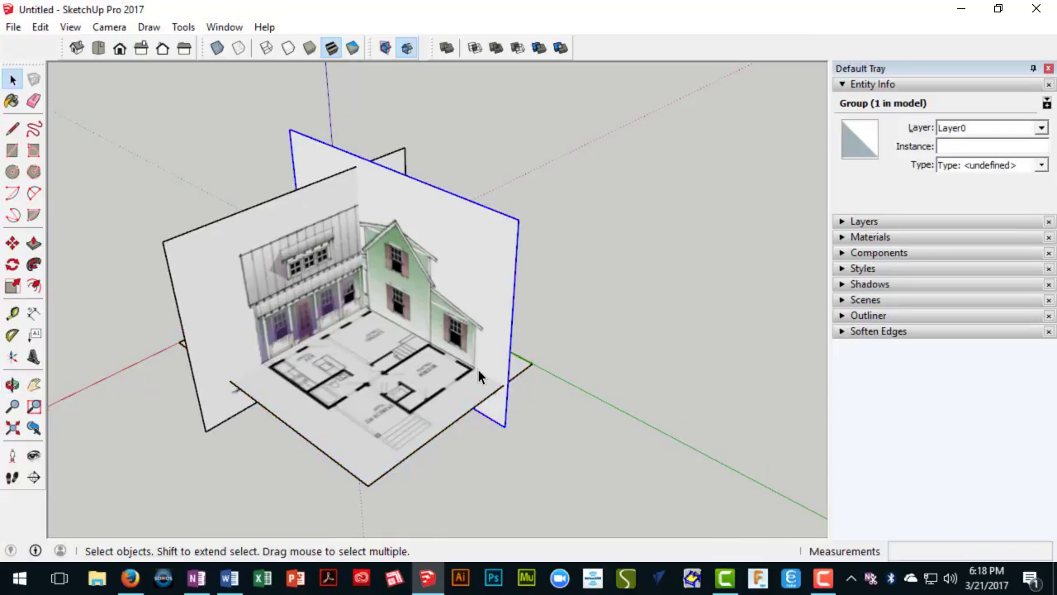
Step: Move the side elevation image out to a new spot clear of the plan
key("m")
left_click(478, 369)
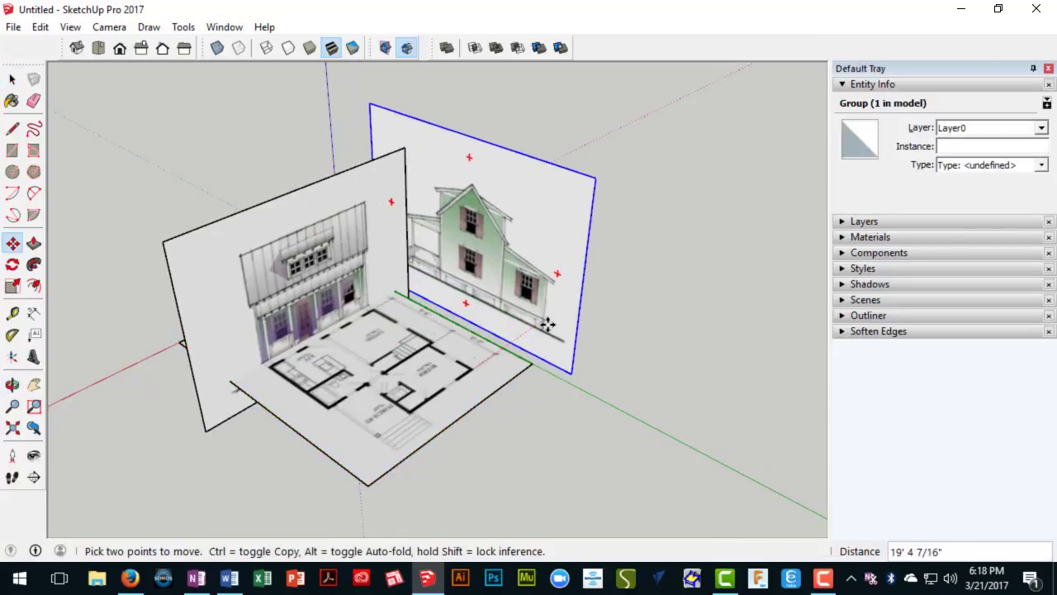
left_click(549, 320)
key("space")
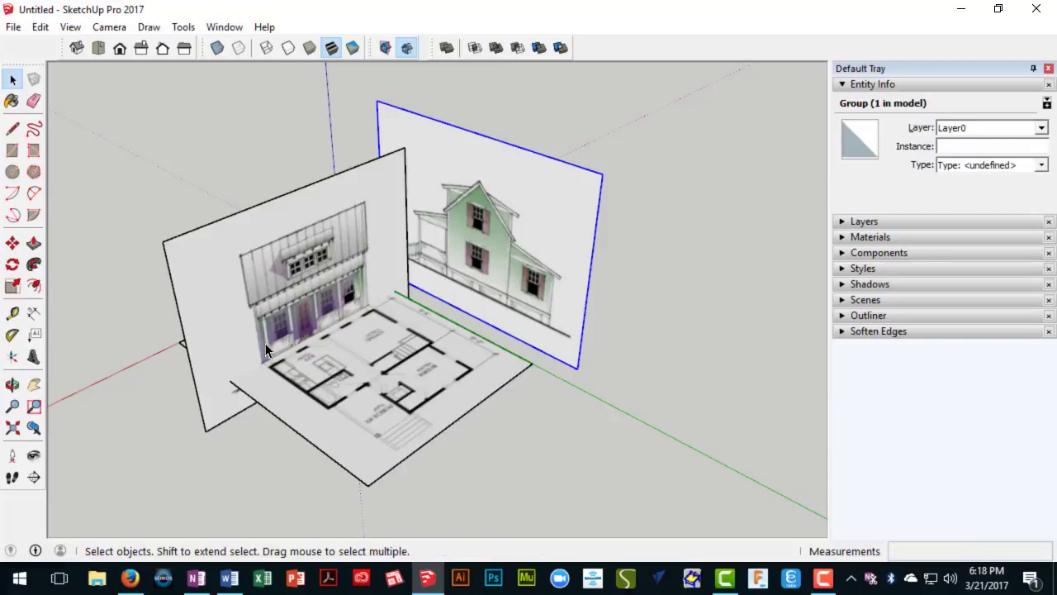
Step: Move the front elevation image farther left onto the red axis along the plan's front edge
key("m")
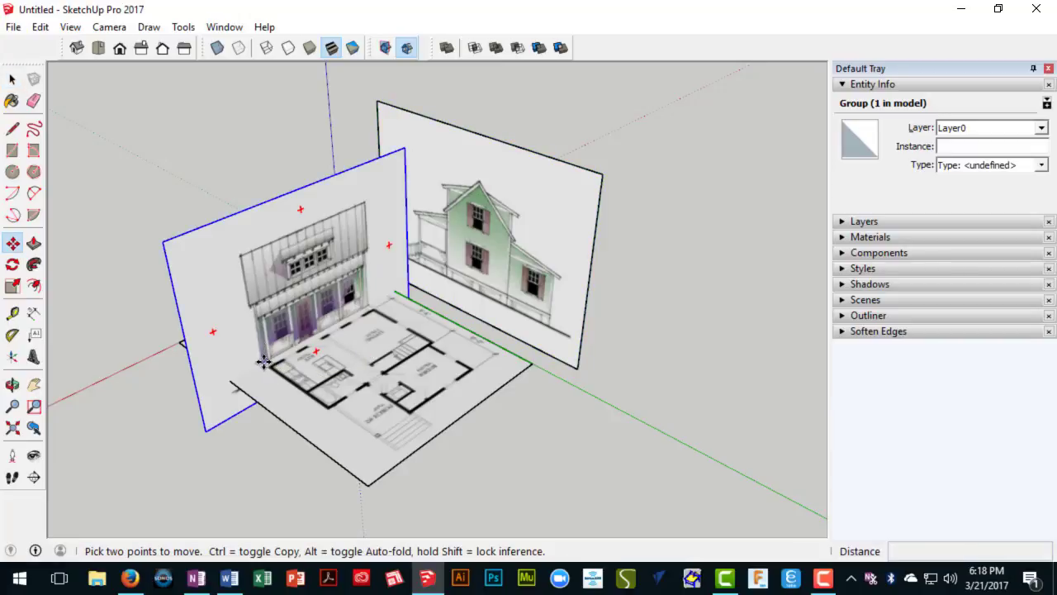
left_click(264, 346)
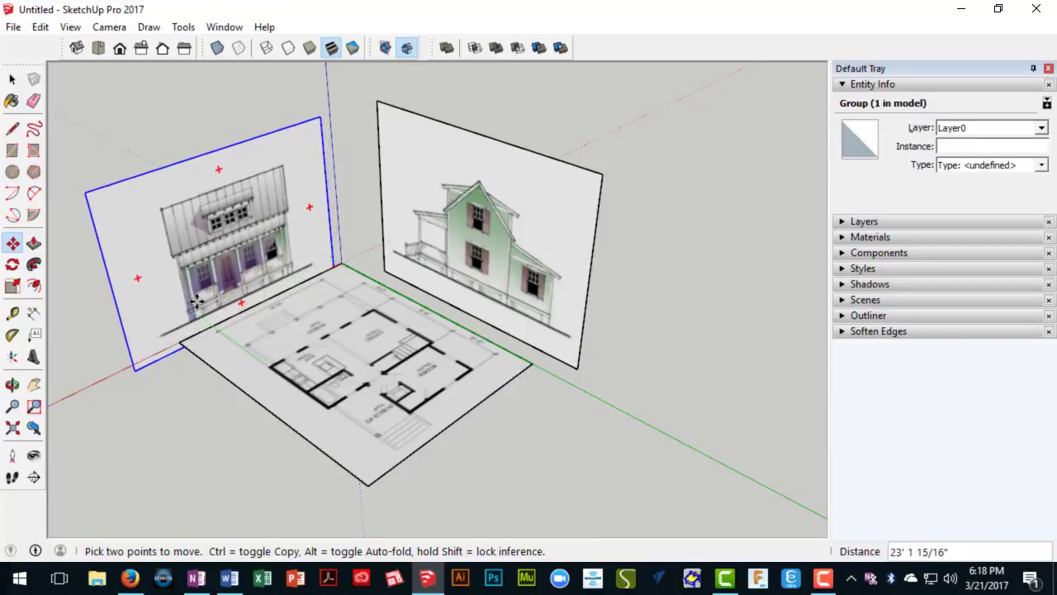
left_click(191, 299)
scroll(248, 330, "up", 3)
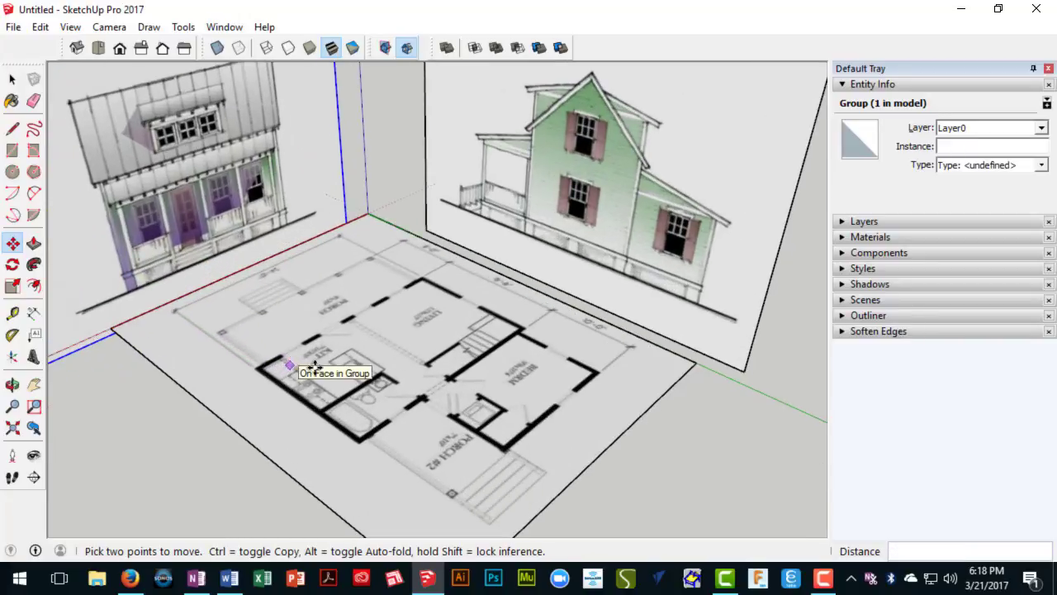
middle_click_drag(306, 366, 521, 291)
scroll(338, 351, "down", 3)
Step: Draw a 24' by 15'6 rectangle from the living room's outer corner over the living-kitchen block
scroll(371, 369, "up", 3)
scroll(340, 363, "up", 2)
scroll(415, 304, "up", 3)
scroll(515, 297, "down", 3)
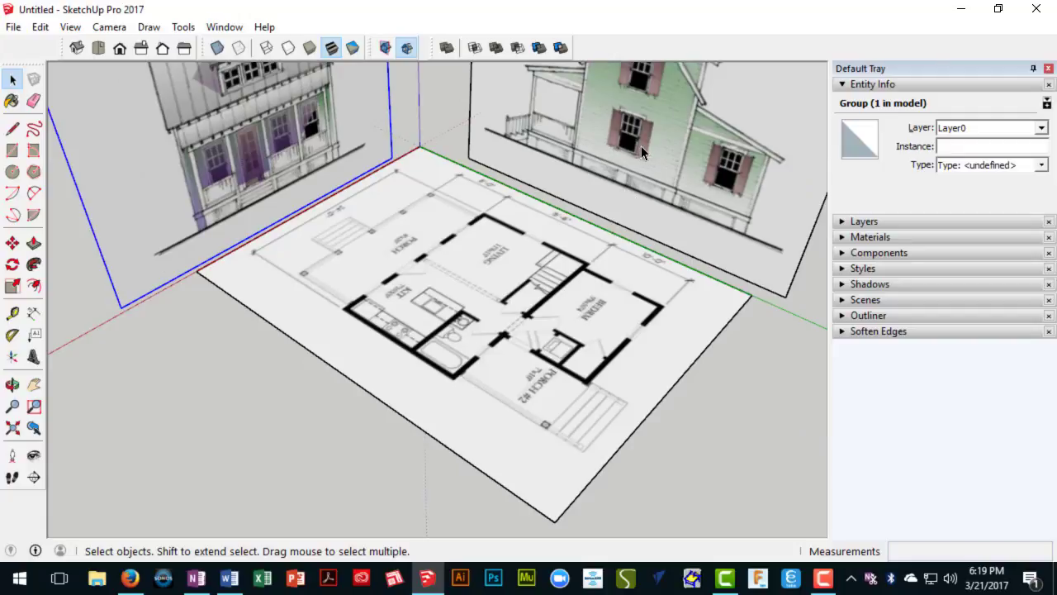
scroll(423, 312, "up", 3)
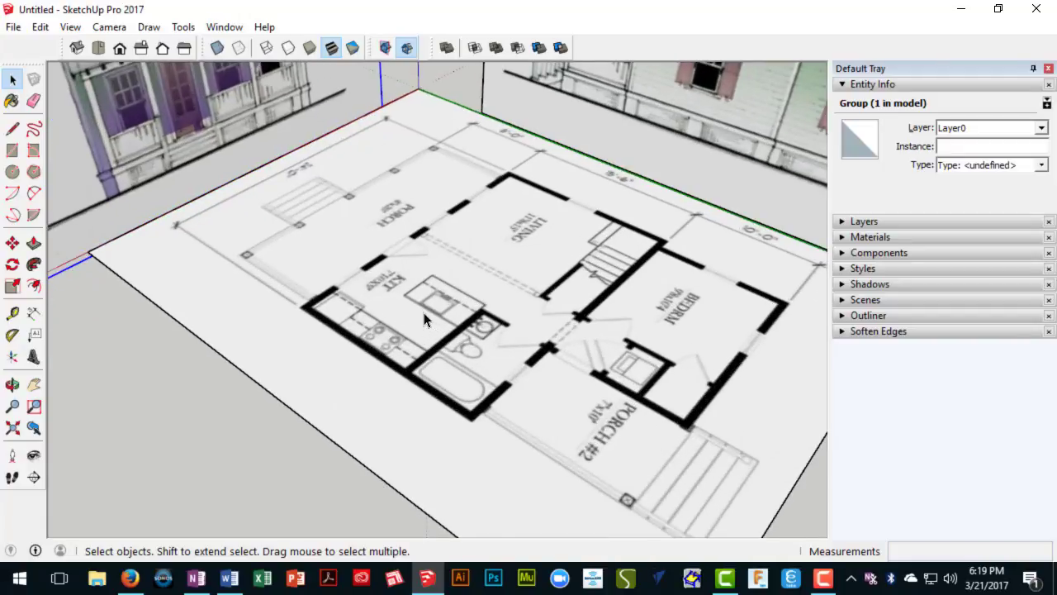
mouse_move(416, 318)
middle_mouse_down()
mouse_move(521, 289)
mouse_move(465, 444)
mouse_move(512, 395)
mouse_move(546, 280)
mouse_move(355, 276)
mouse_move(409, 323)
mouse_move(467, 221)
mouse_move(397, 248)
middle_mouse_up()
scroll(397, 327, "up", 2)
key("r")
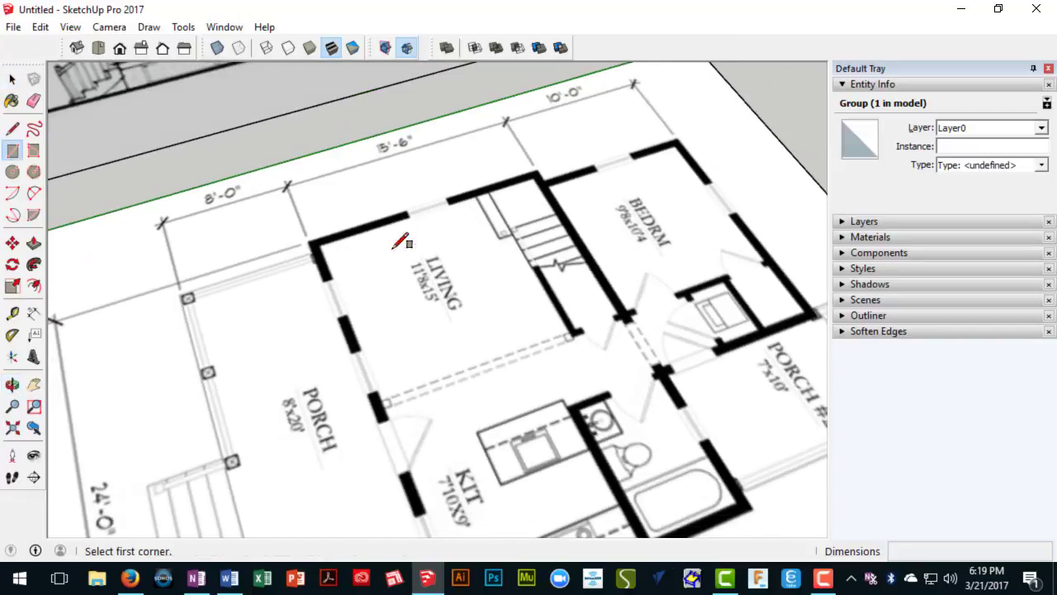
left_click(306, 240)
scroll(401, 276, "down", 3)
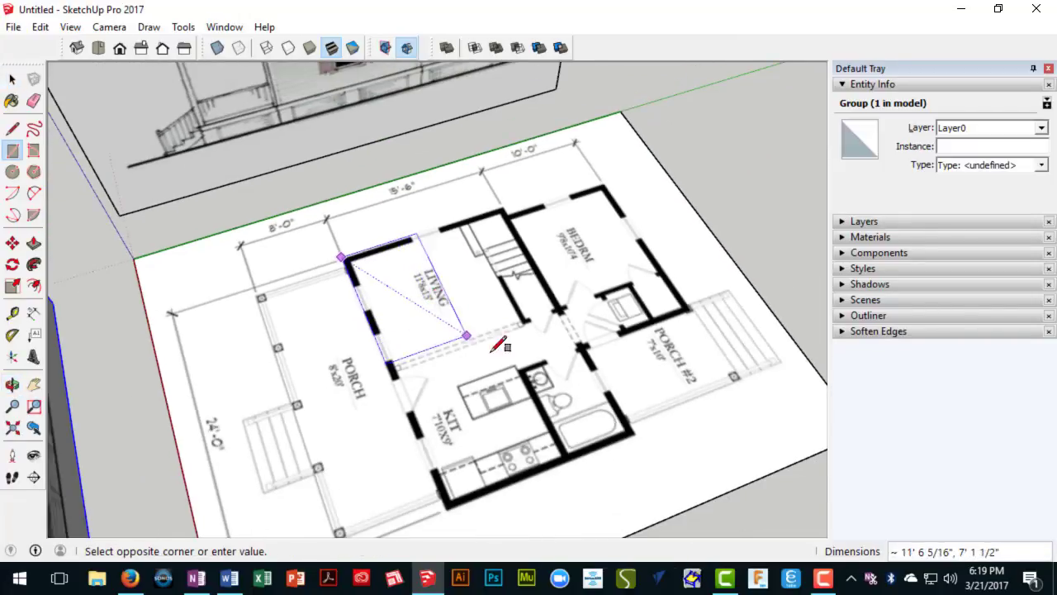
middle_click_drag(517, 343, 500, 326)
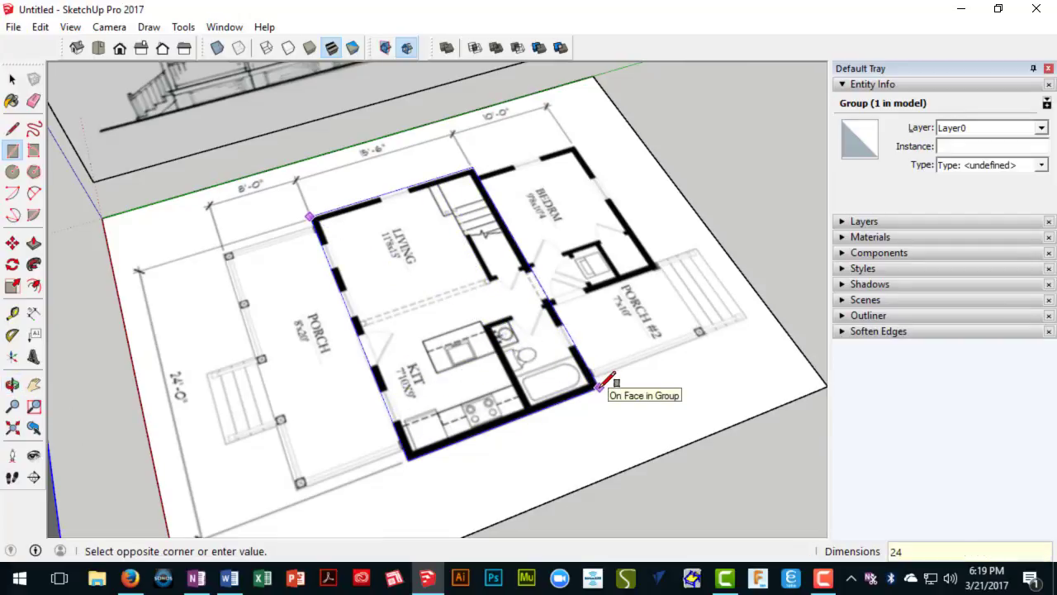
type("5")
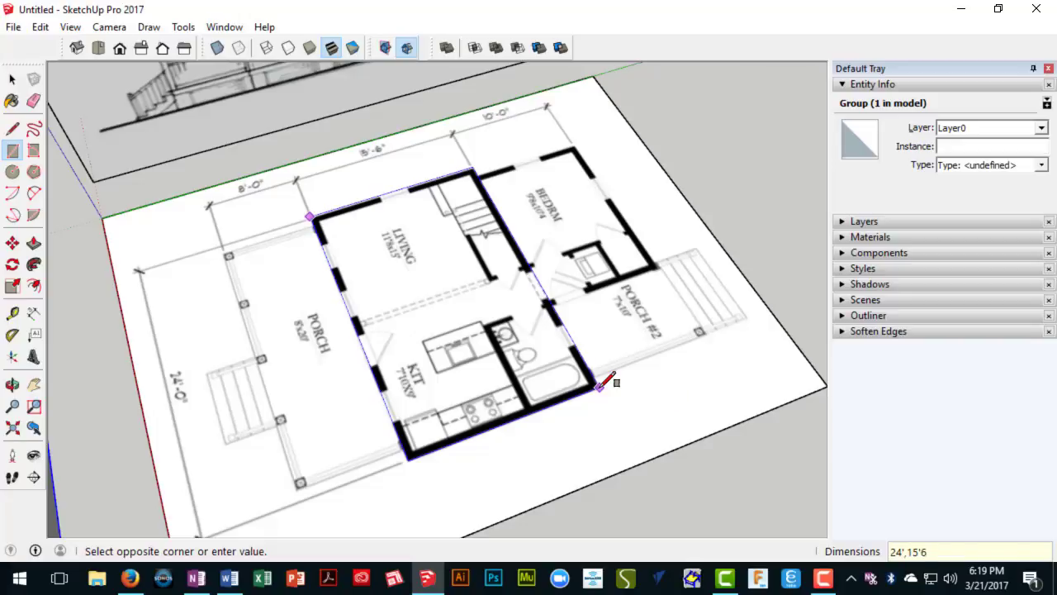
type("'6")
key("Return")
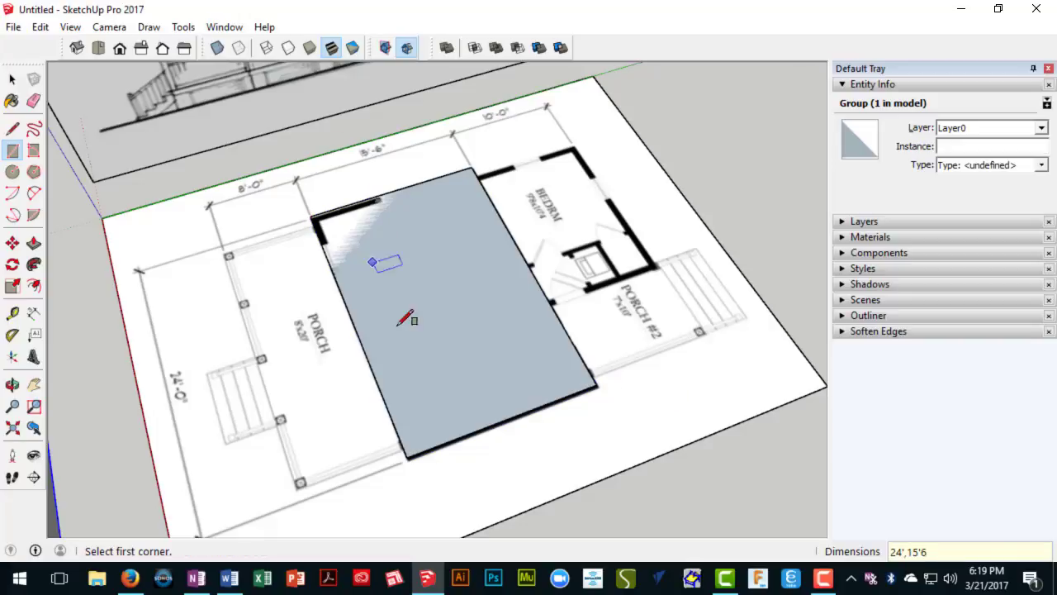
Step: Orbit to a close-up of the floor plan's bedroom corner
middle_click_drag(406, 324, 471, 261)
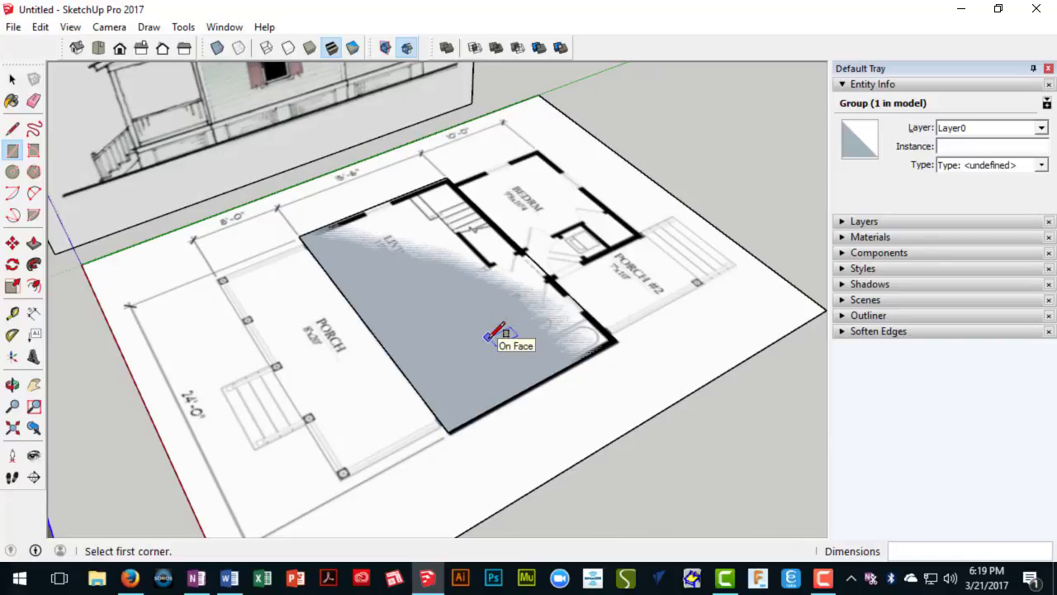
key("space")
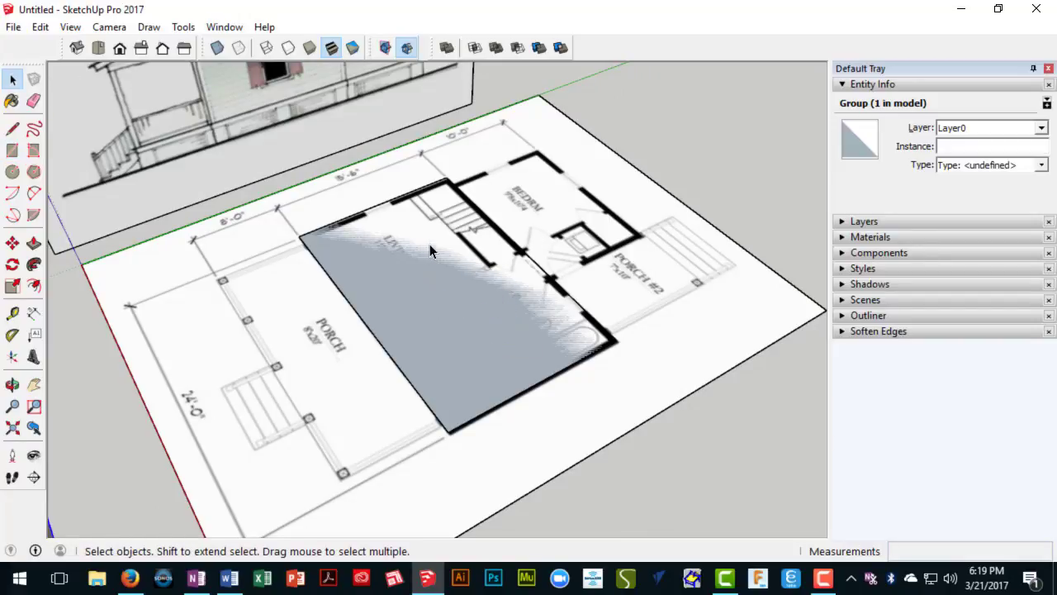
middle_click_drag(489, 238, 438, 261)
key("r")
scroll(435, 227, "up", 3)
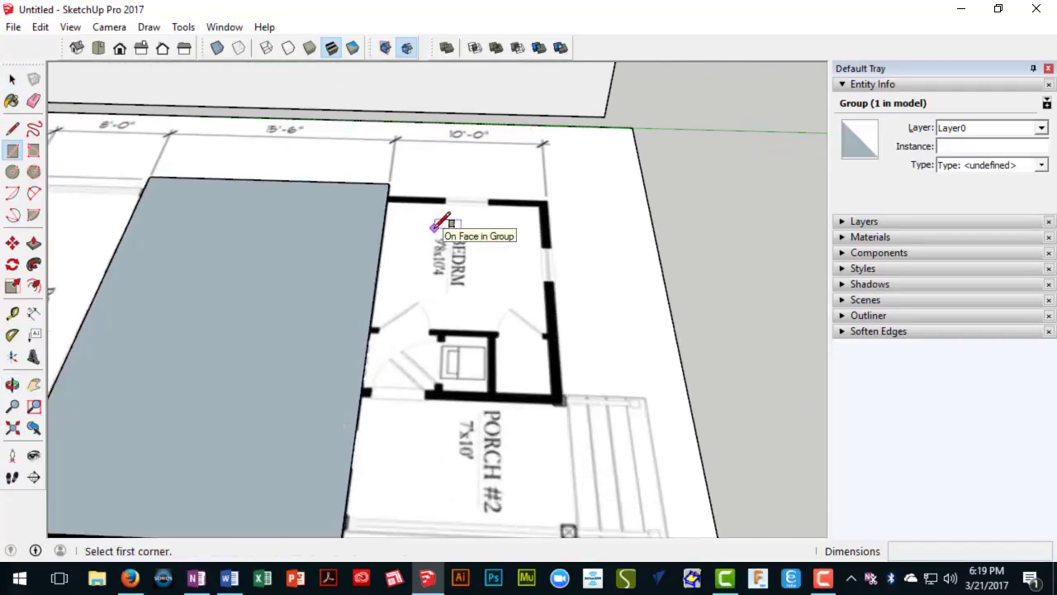
middle_click_drag(437, 201, 308, 220)
scroll(404, 196, "up", 3)
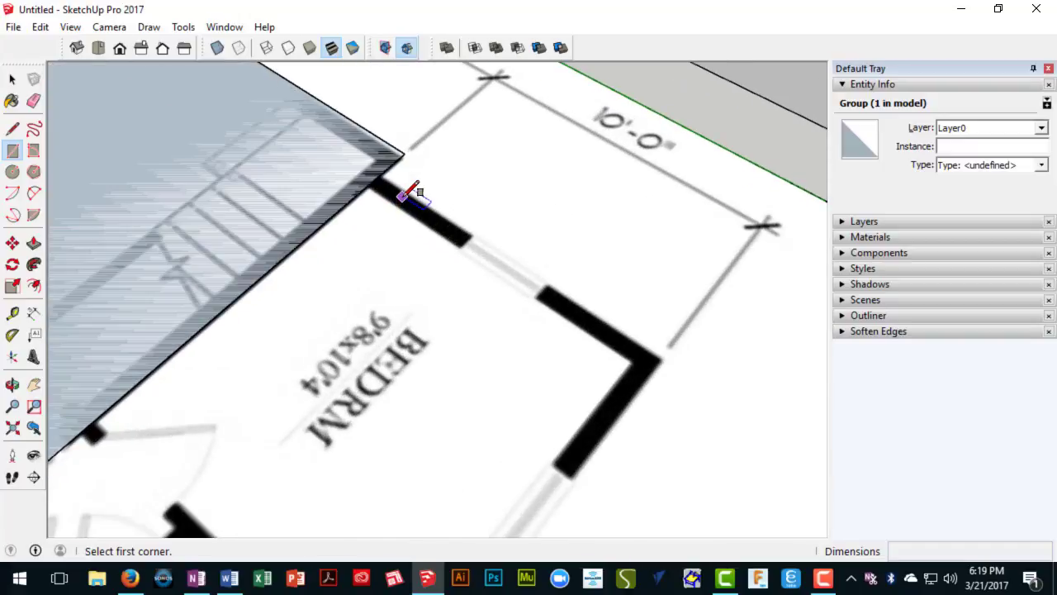
scroll(418, 153, "up", 3)
Step: Place a Tape Measure guide 12 from the living block face's corner
key("l")
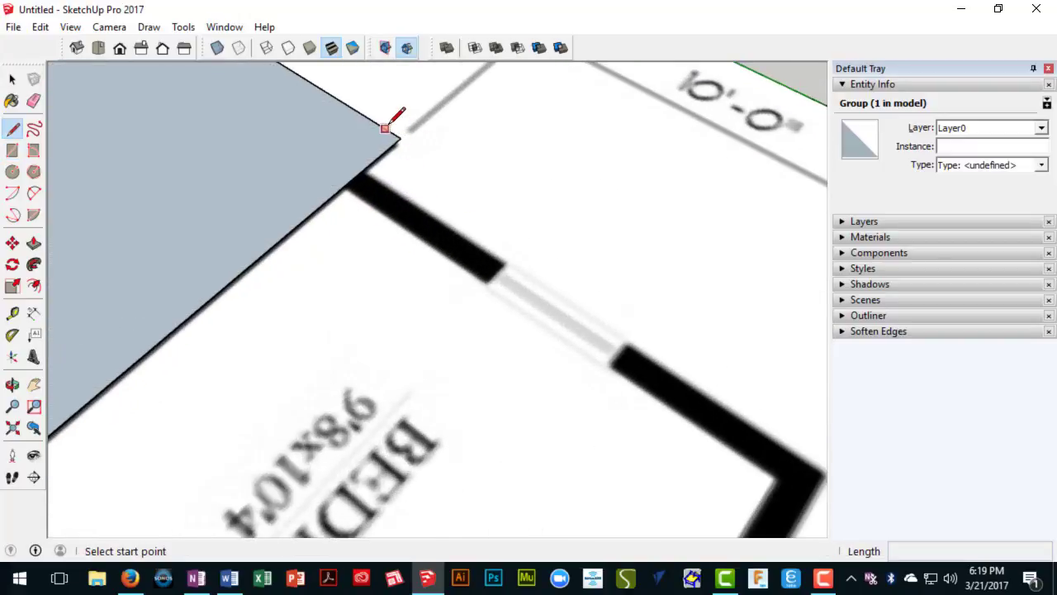
key("t")
left_click(377, 123)
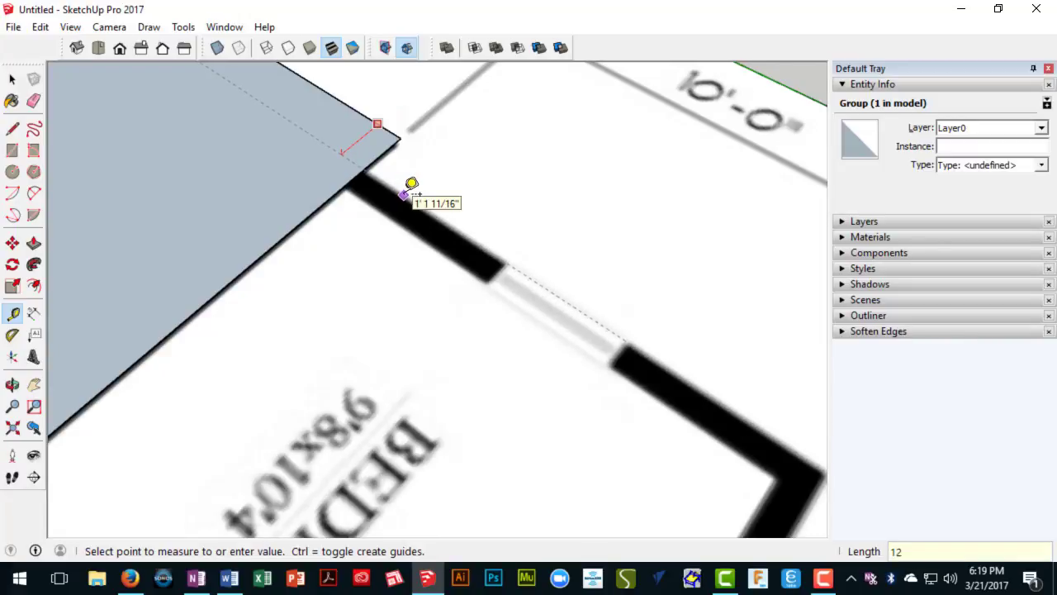
key("Return")
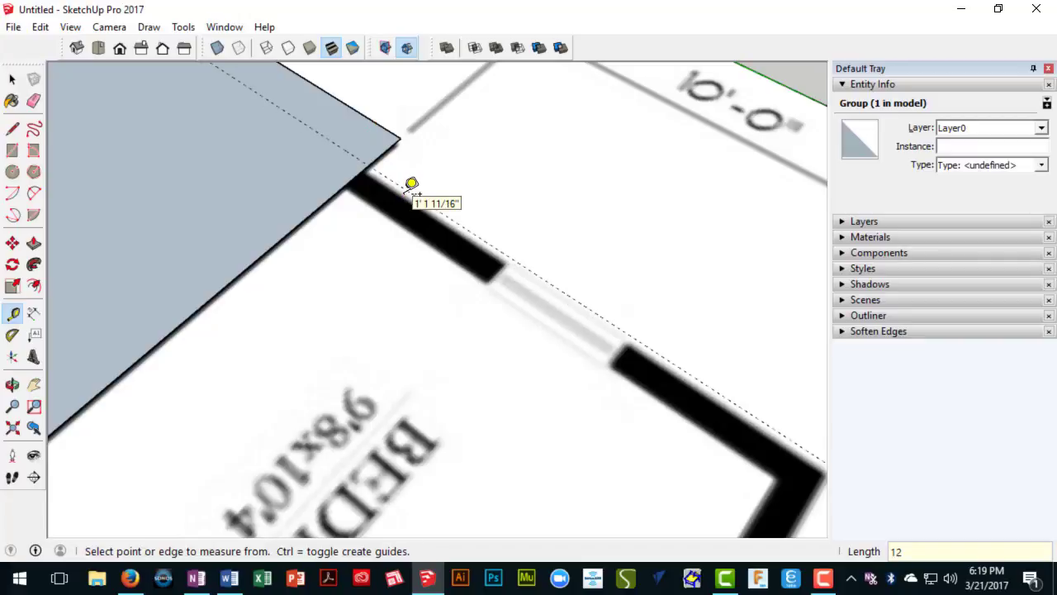
scroll(405, 211, "down", 4)
Step: Draw a 15'2 by 10' rectangle over the bedroom block from its upper-left corner
middle_click_drag(391, 273, 429, 278)
scroll(422, 320, "down", 2)
middle_click_drag(422, 320, 542, 294)
scroll(449, 281, "down", 2)
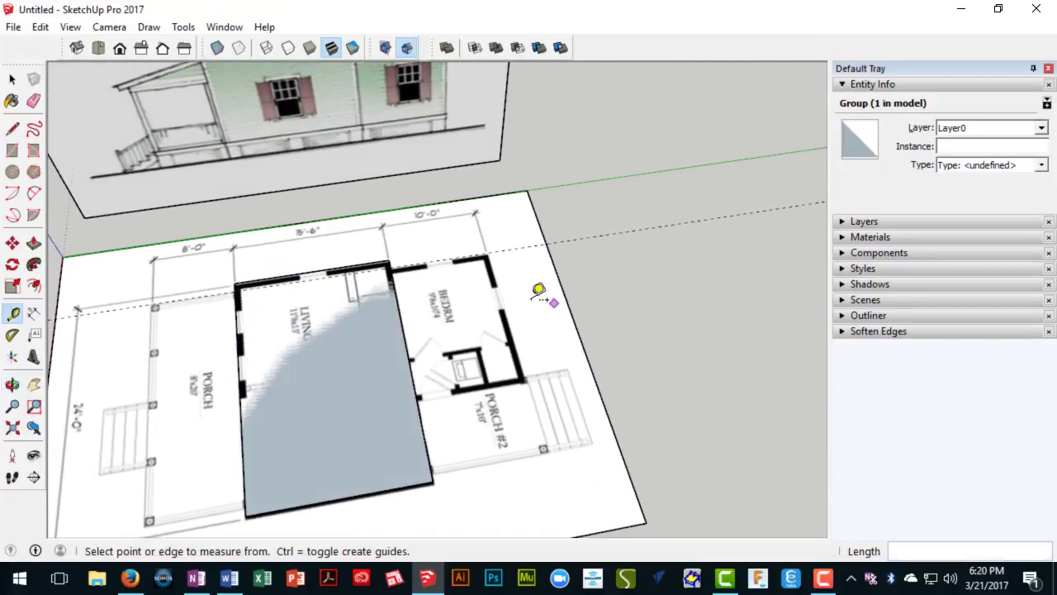
scroll(495, 295, "up", 3)
middle_click_drag(447, 261, 267, 275)
key("r")
scroll(283, 279, "up", 3)
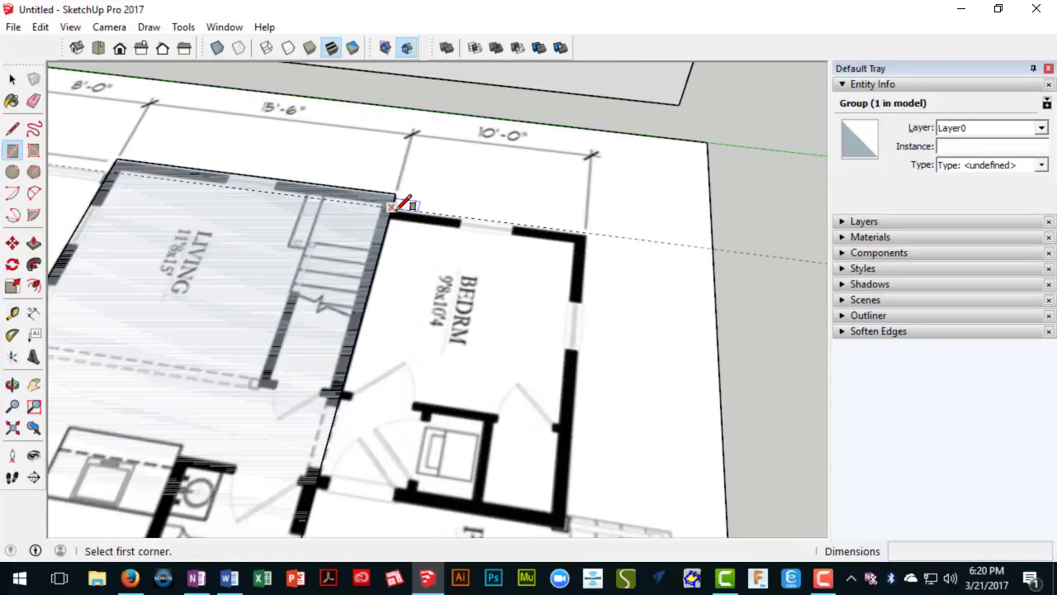
left_click(391, 207)
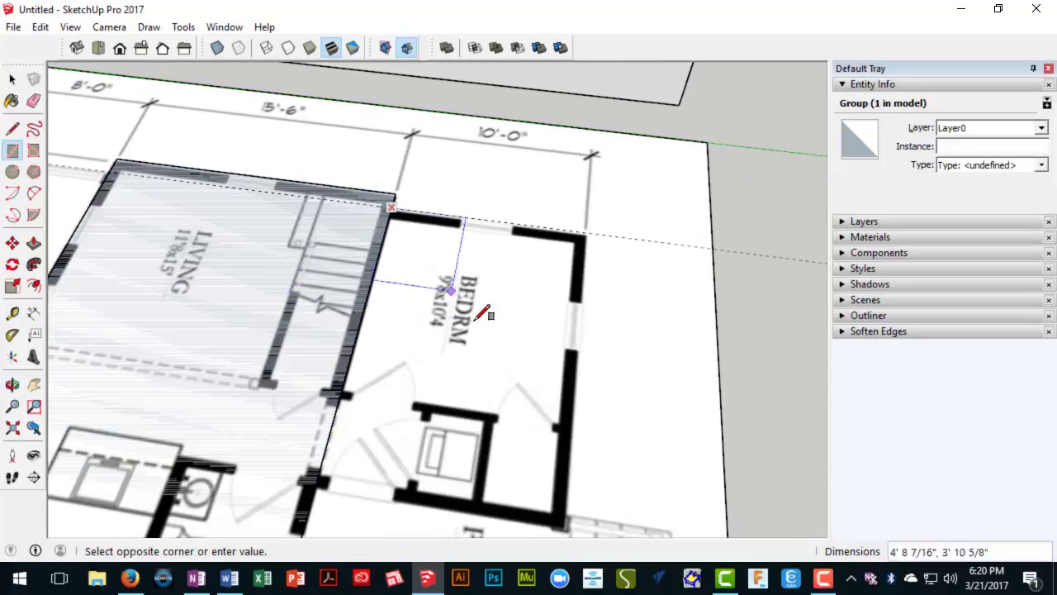
left_click(565, 526)
Step: Offset the merged room face's outline 6 inches inward
scroll(568, 519, "down", 3)
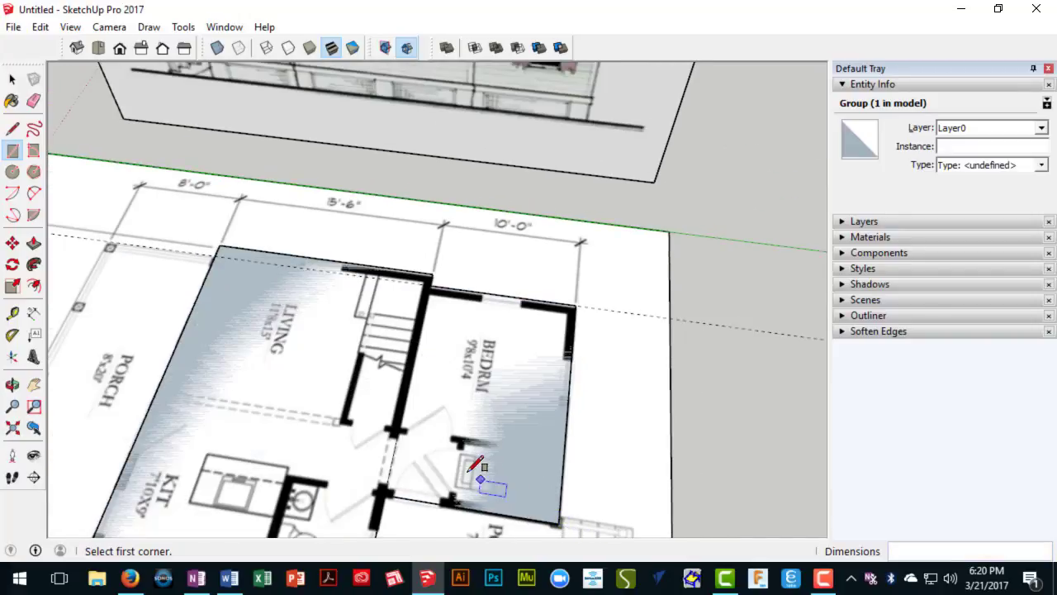
middle_click_drag(479, 484, 442, 293)
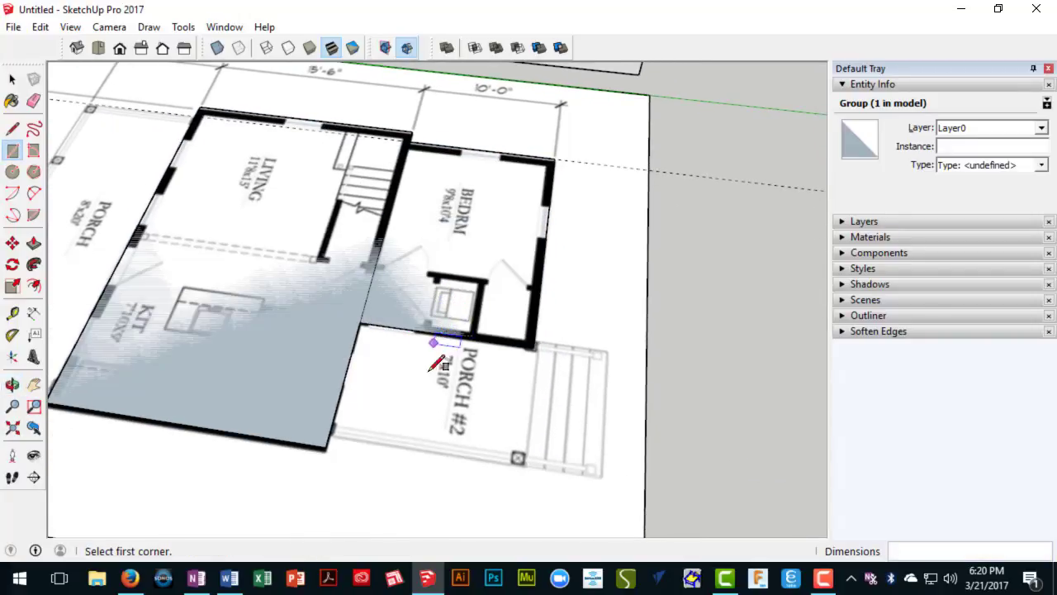
middle_click_drag(439, 359, 385, 329)
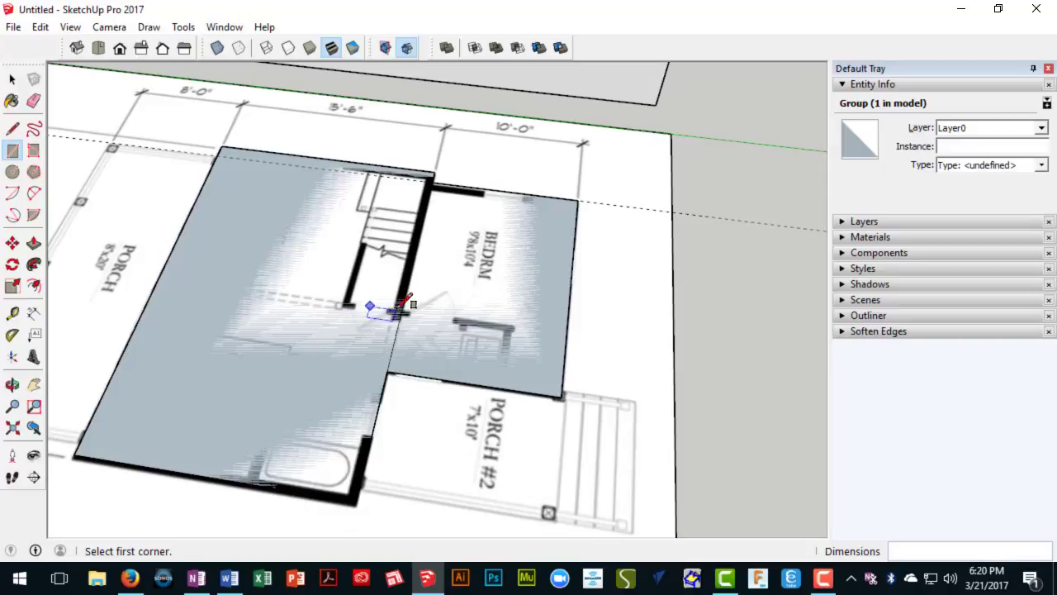
key("space")
key("e")
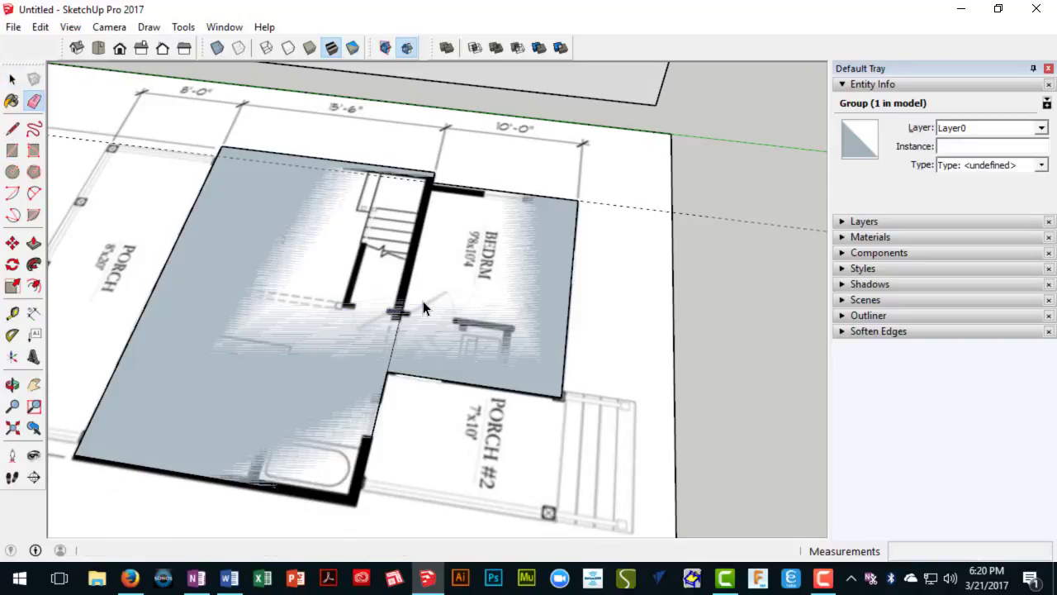
scroll(417, 284, "down", 3)
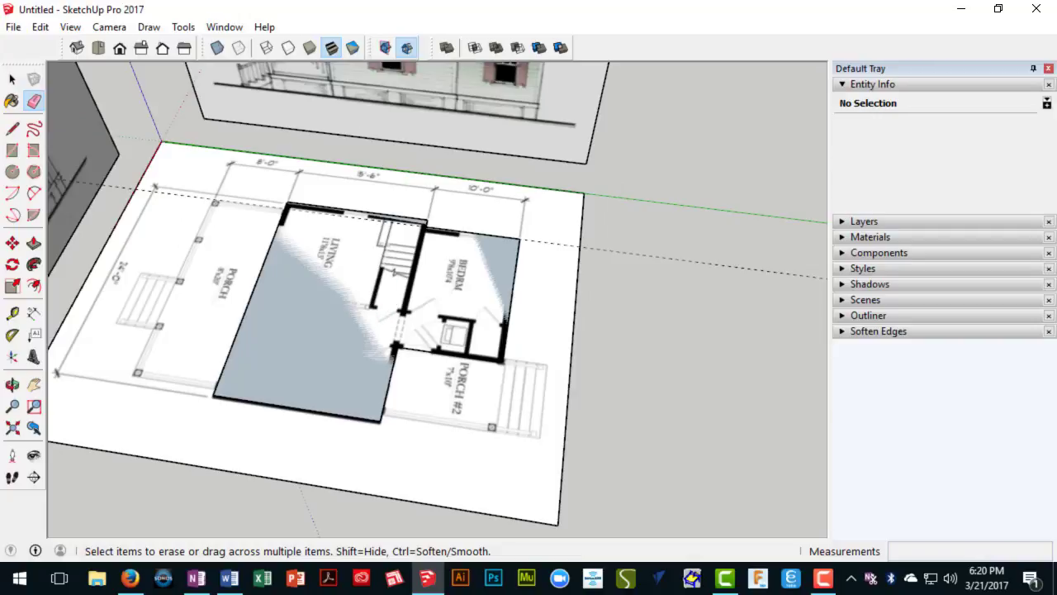
left_click(44, 289)
left_click(244, 315)
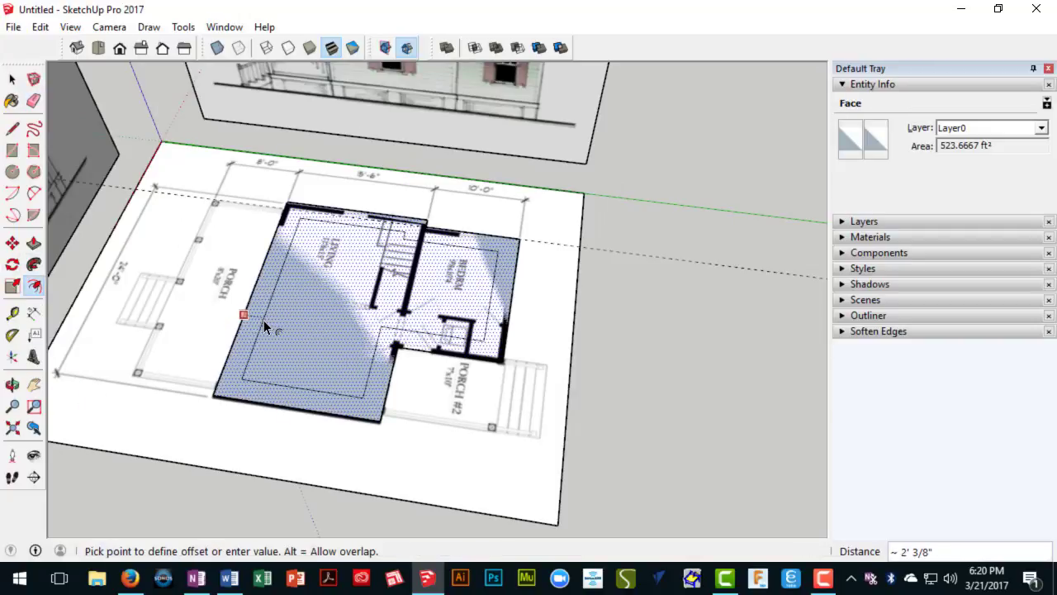
left_click(264, 325)
type("6")
key("Return")
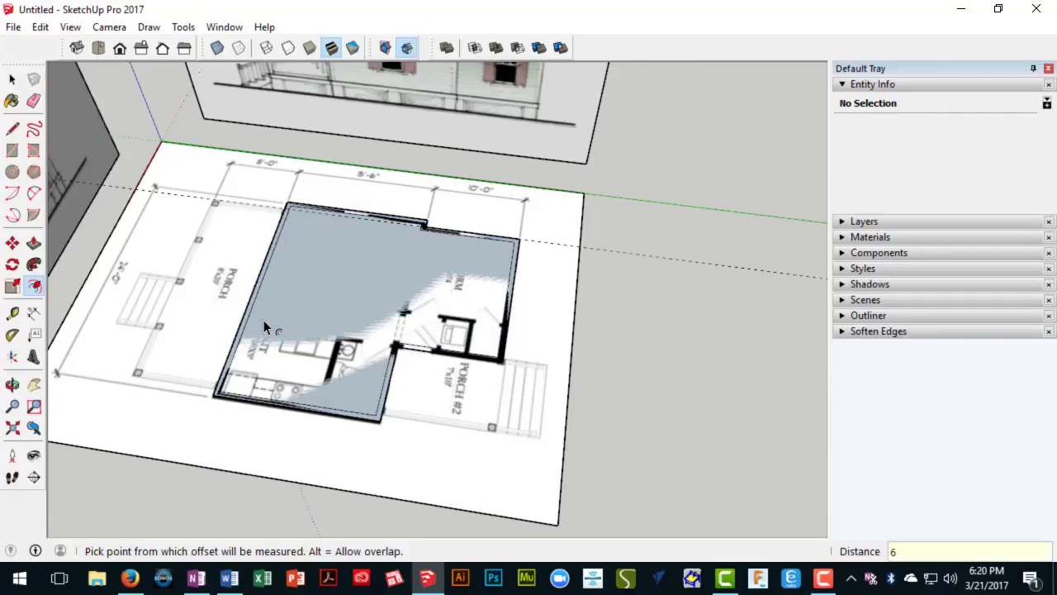
Step: Delete the inner room face, leaving a 6-inch wall outline ring
key("space")
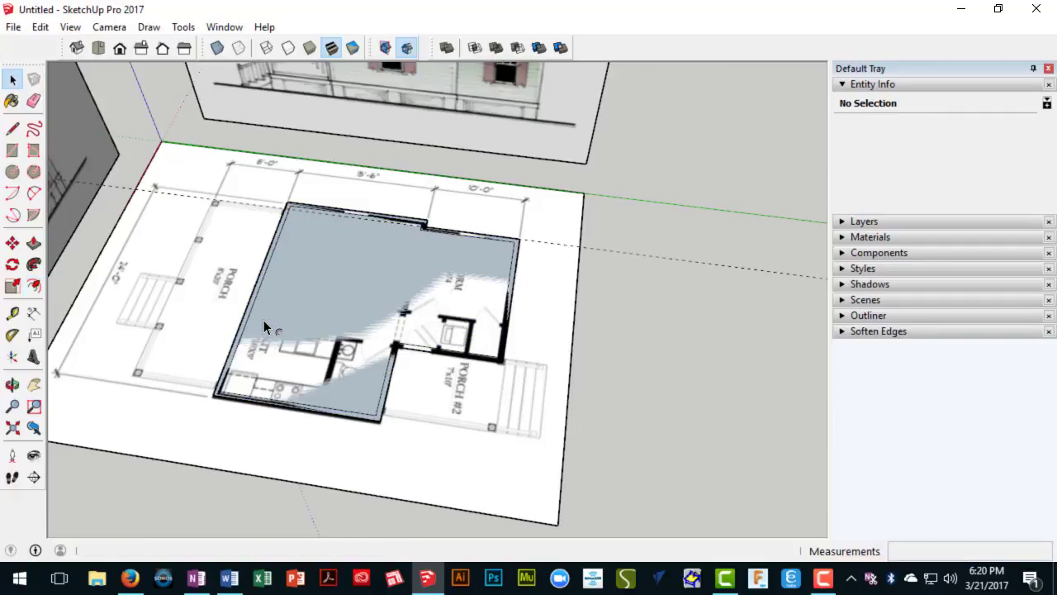
left_click(348, 256)
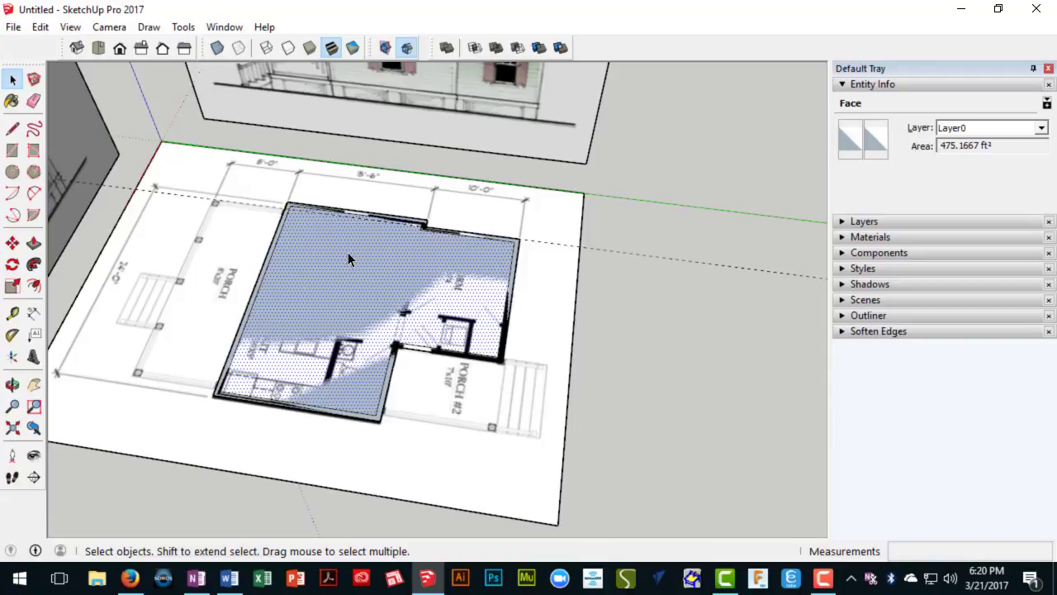
key("Delete")
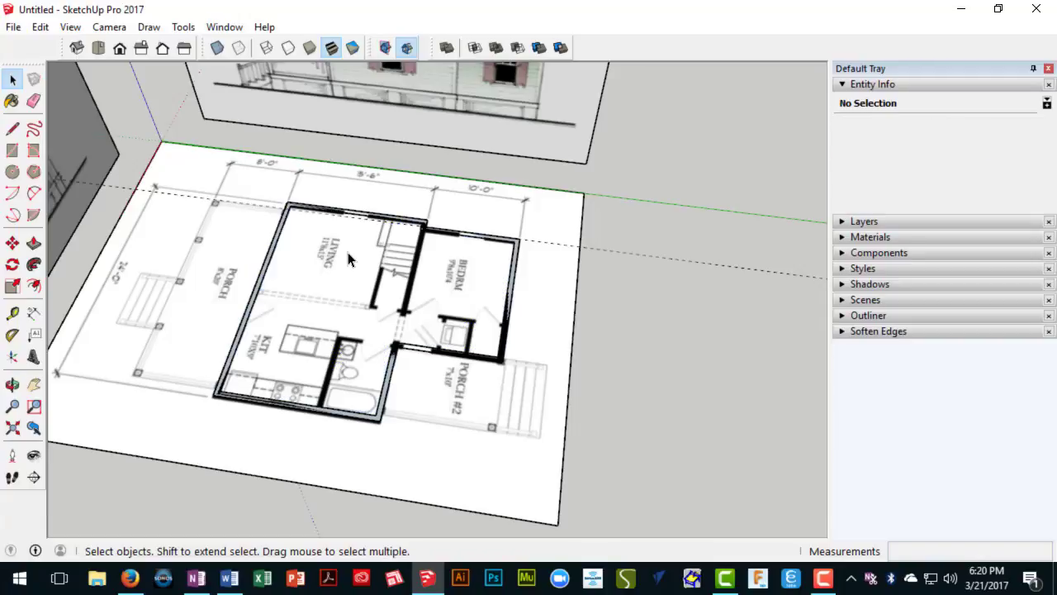
Step: Push/Pull the 6" wall outline upward into walls about 15' 1/8" tall
key("p")
scroll(385, 394, "up", 4)
left_click(382, 394)
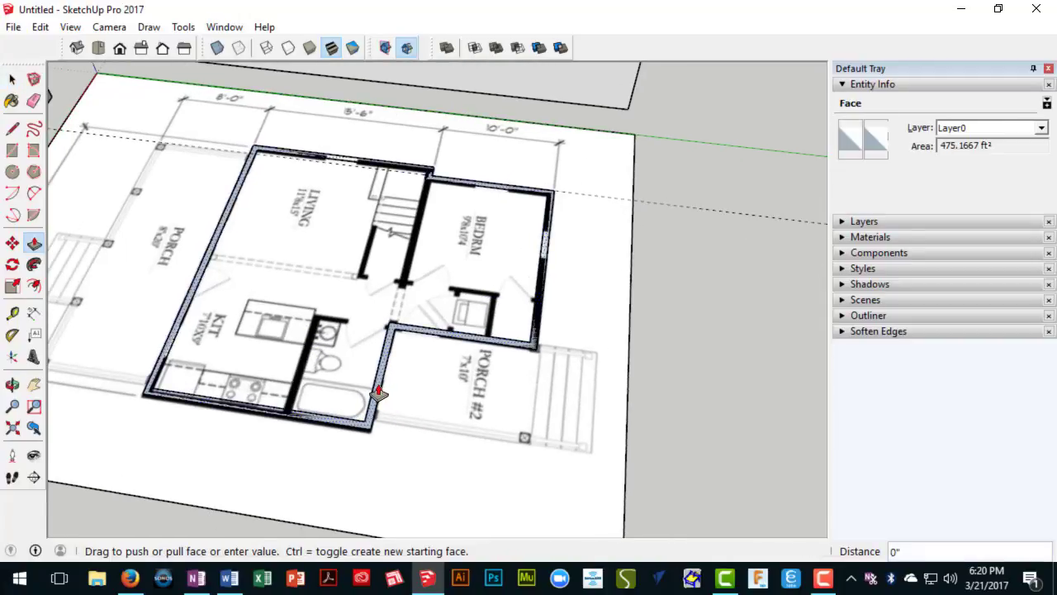
scroll(399, 276, "down", 4)
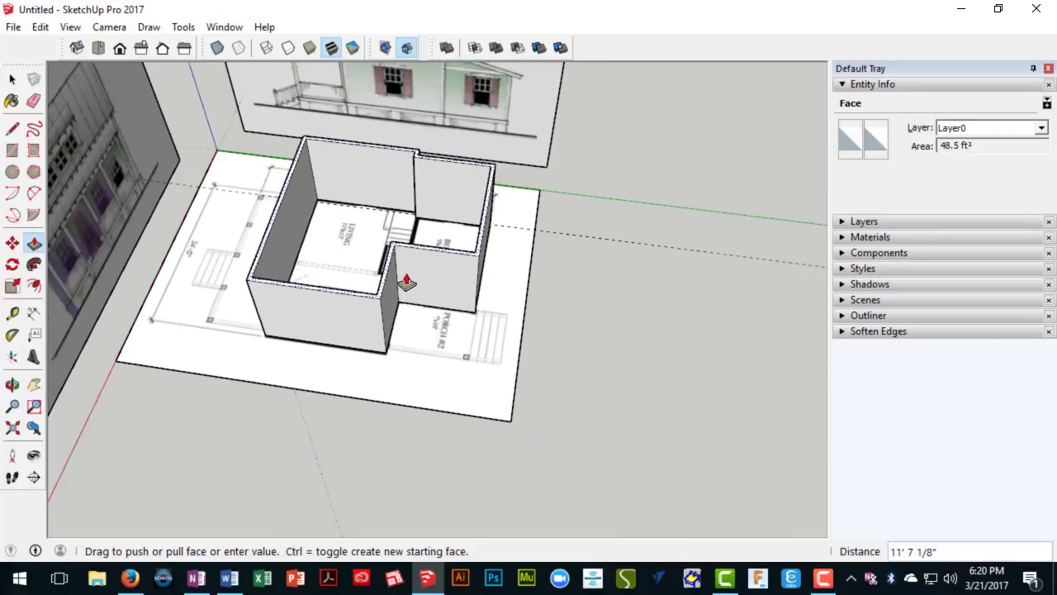
mouse_move(407, 282)
middle_mouse_down()
mouse_move(432, 366)
mouse_move(372, 278)
mouse_move(401, 293)
middle_mouse_up()
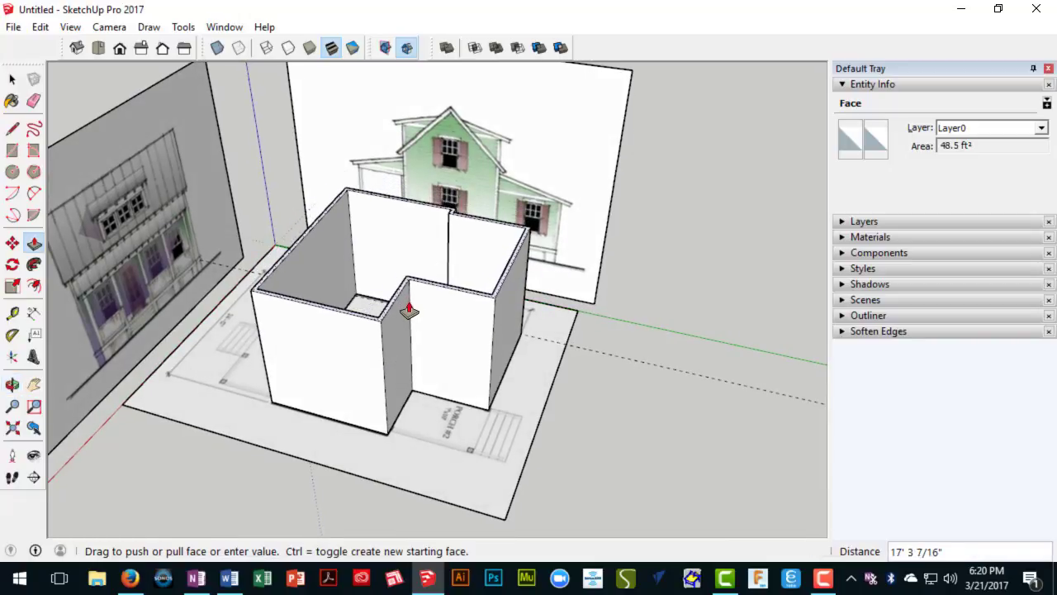
left_click(426, 327)
Step: Measure from the front elevation's base line up to the eave point
middle_click_drag(531, 201, 491, 256)
scroll(538, 239, "up", 5)
scroll(527, 318, "up", 2)
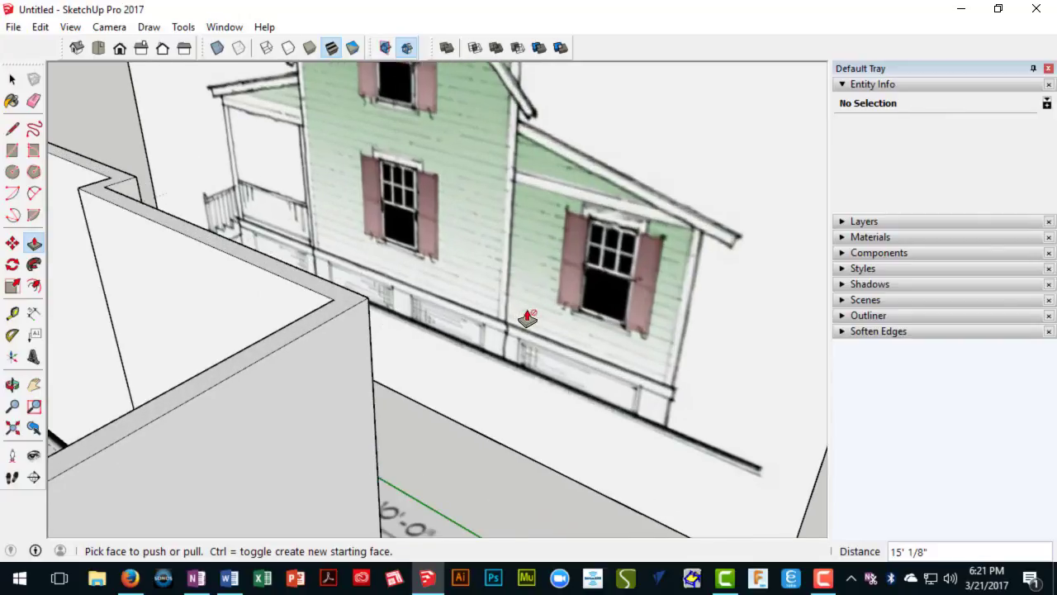
key("t")
scroll(526, 318, "up", 3)
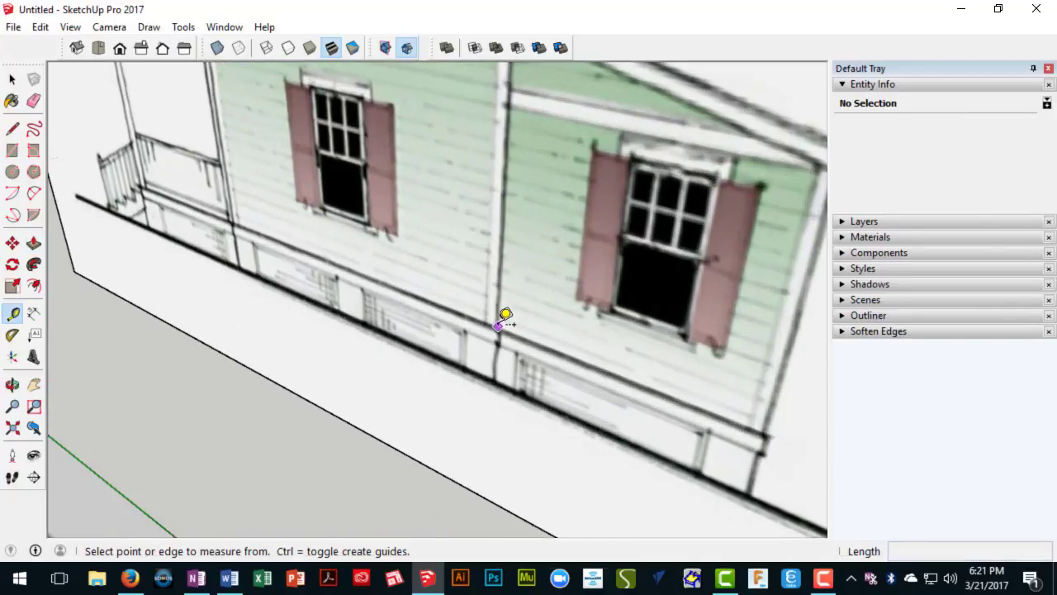
left_click(498, 325)
scroll(512, 240, "down", 3)
middle_click_drag(514, 218, 513, 277)
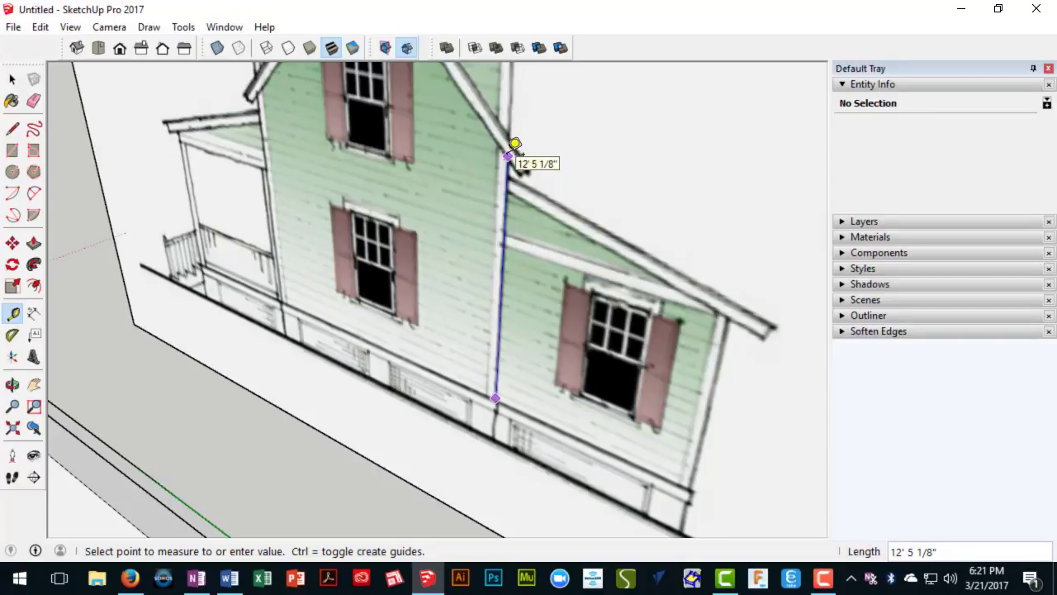
scroll(514, 144, "up", 2)
left_click(515, 145)
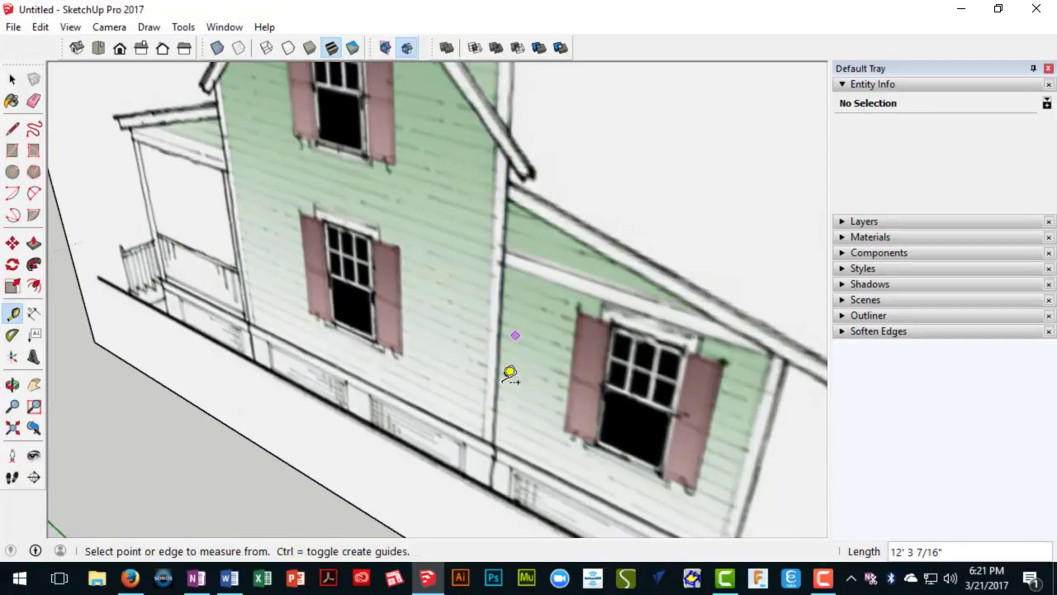
Step: Re-measure from the elevation's base to the eave, reading about 12' 6"
left_click(498, 436)
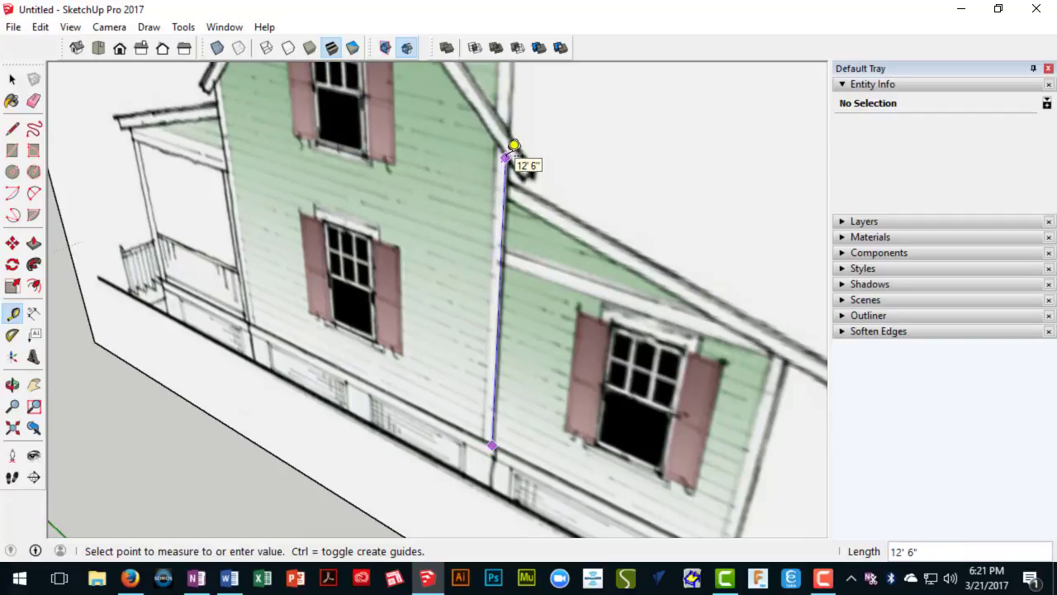
left_click(514, 144)
scroll(512, 221, "down", 5)
middle_click_drag(371, 413, 378, 296)
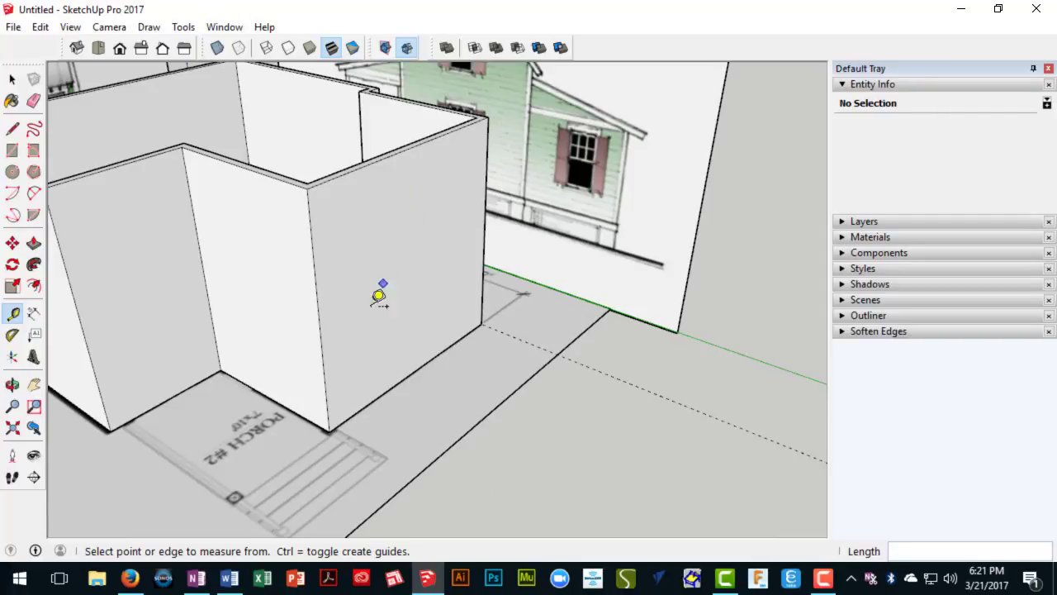
Step: Place a guide 12' 6" up the porch wall and push the wall tops down to it
left_click(396, 384)
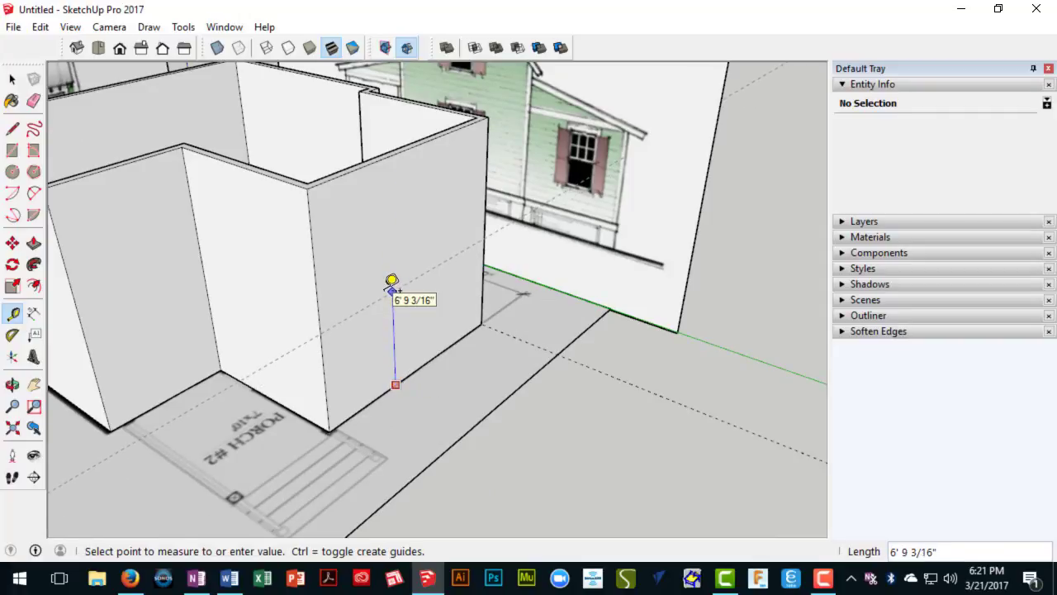
left_click(393, 288)
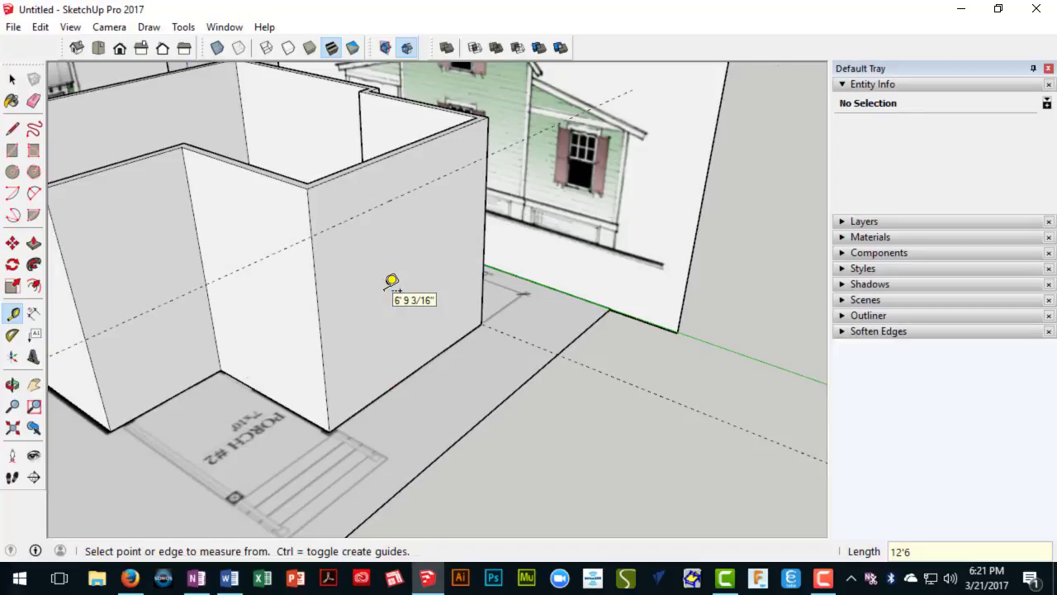
key("p")
scroll(350, 174, "up", 2)
left_click(349, 172)
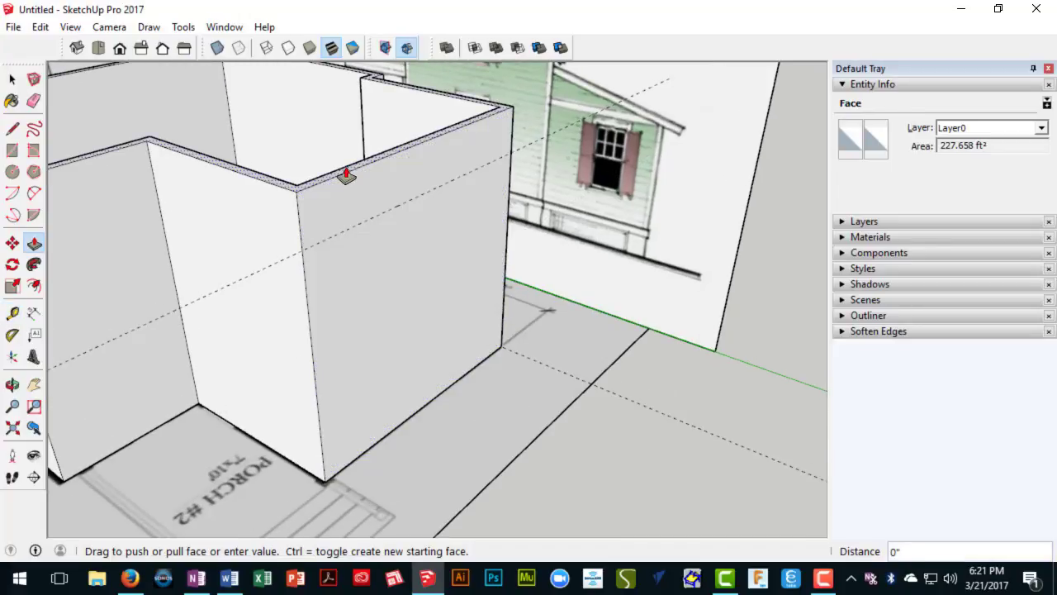
left_click(365, 233)
scroll(367, 239, "down", 3)
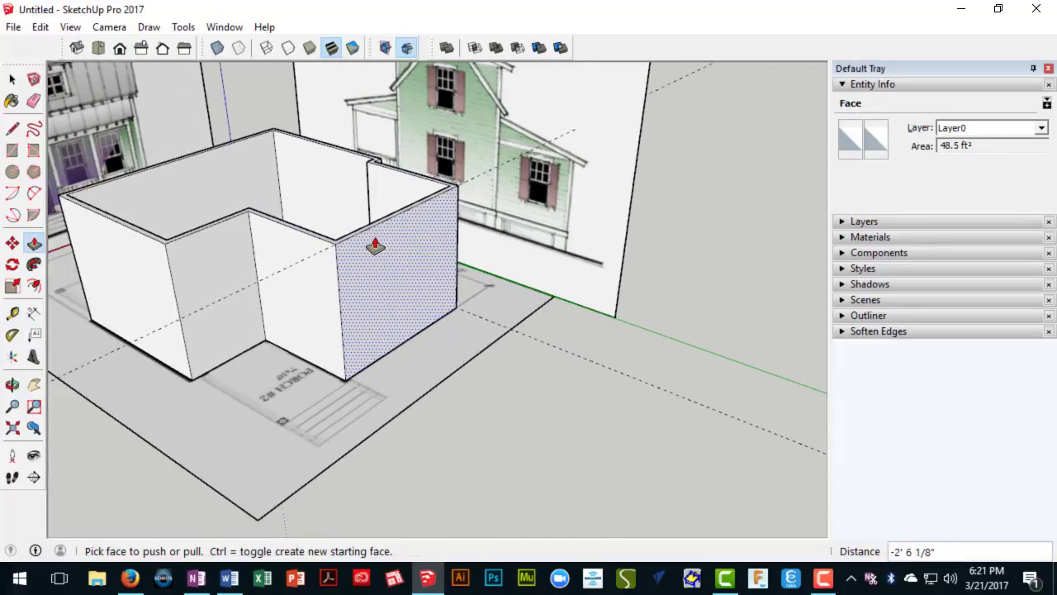
middle_click_drag(371, 245, 366, 333)
scroll(507, 267, "down", 2)
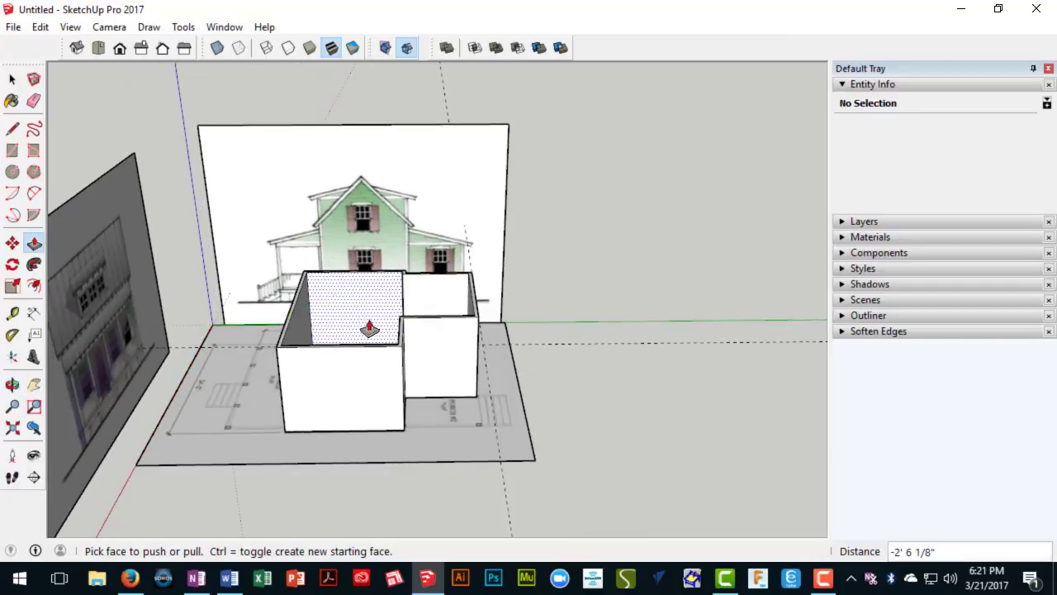
Step: Select all the connected wall geometry and make it a single group
triple_click(347, 383)
right_click(348, 382)
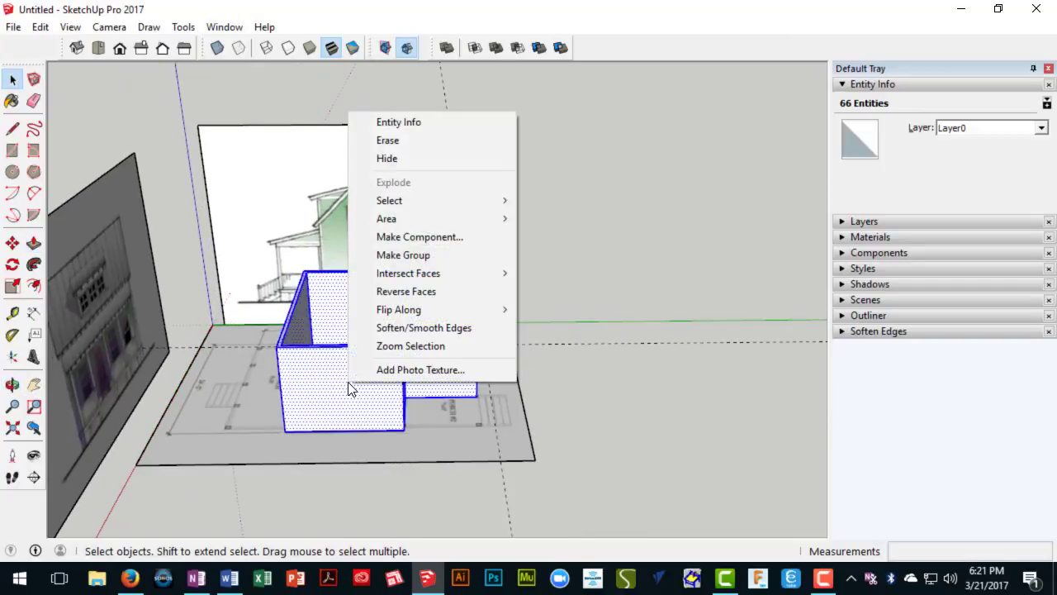
left_click(423, 256)
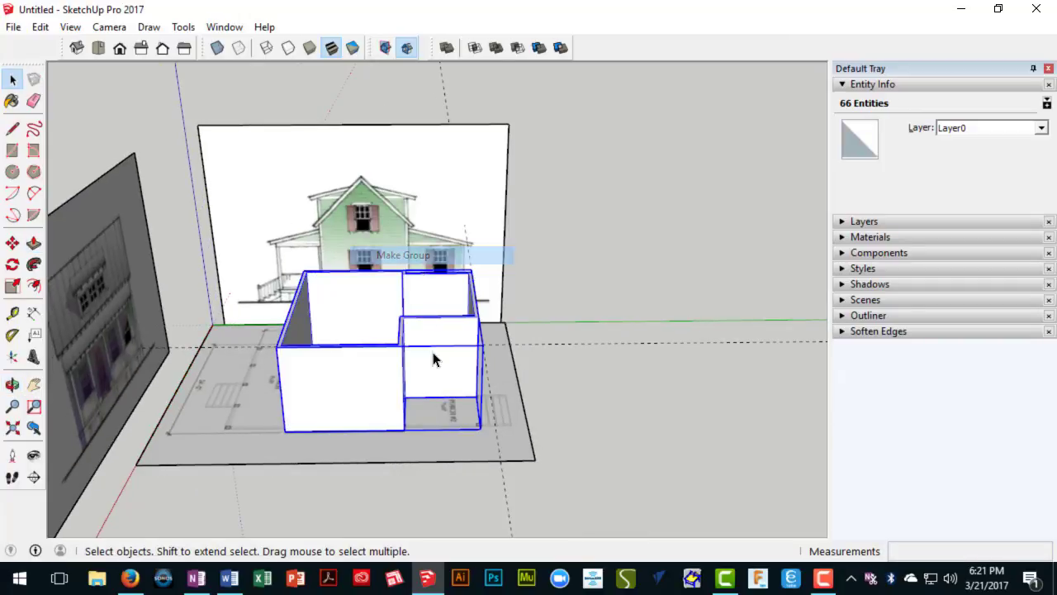
middle_click_drag(375, 377, 474, 425)
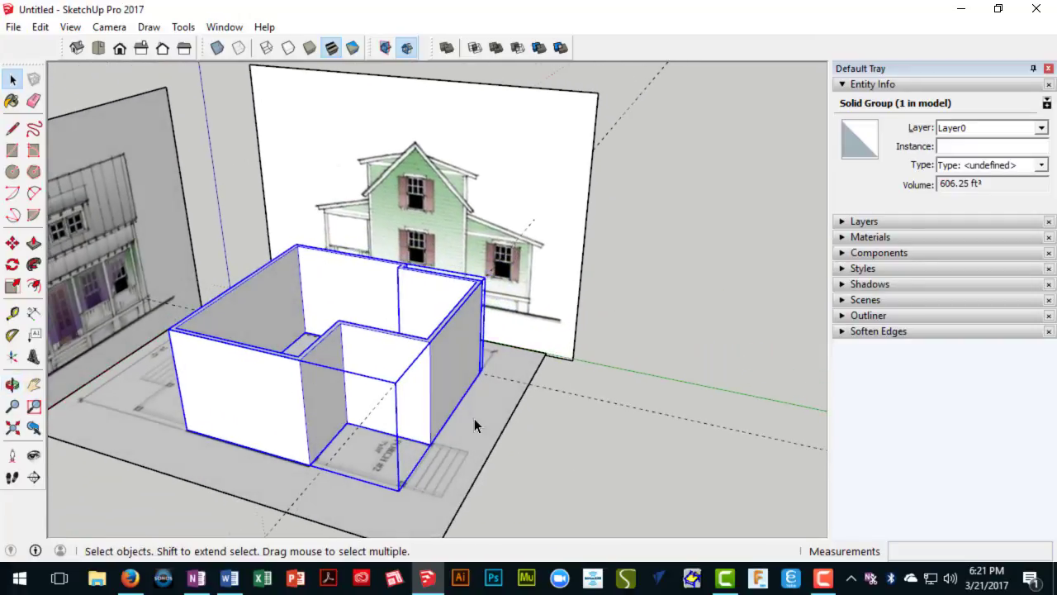
Step: Paint the wall group with Translucent Glass Gray from the Glass and Mirrors materials
left_click(896, 238)
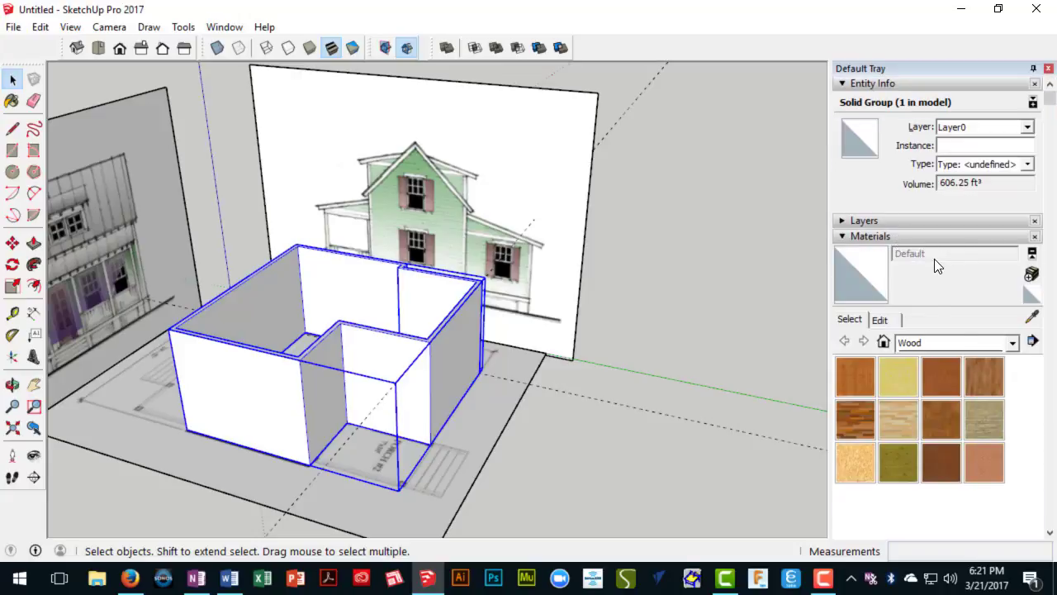
left_click(1013, 344)
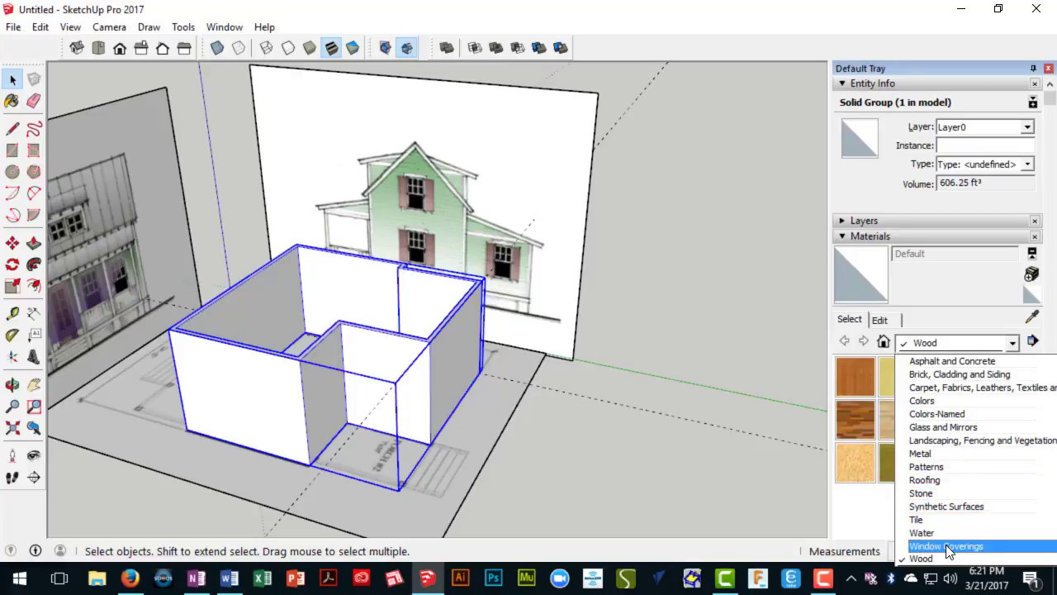
left_click(941, 427)
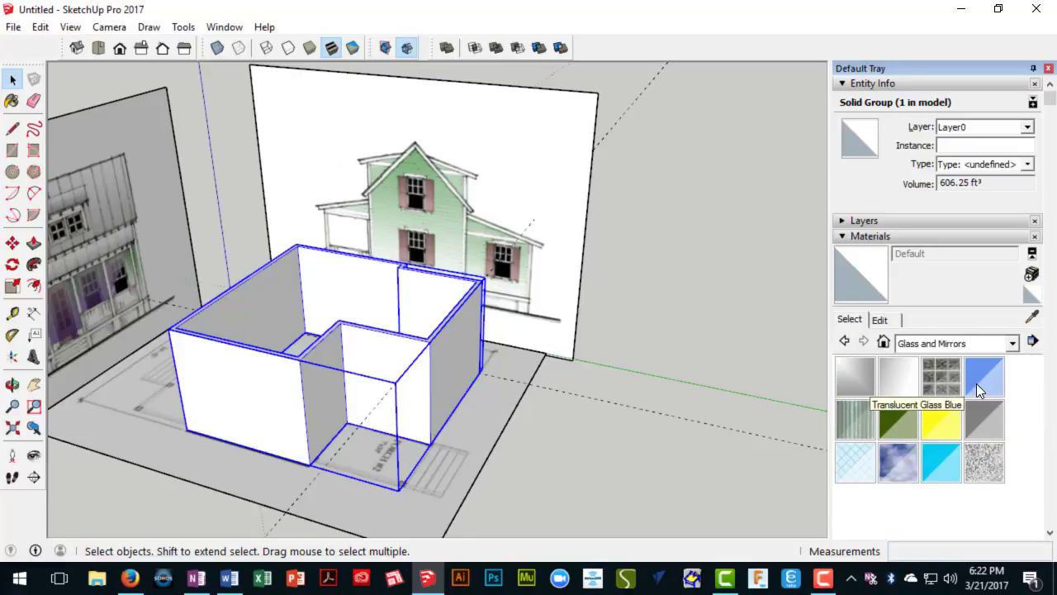
left_click(982, 430)
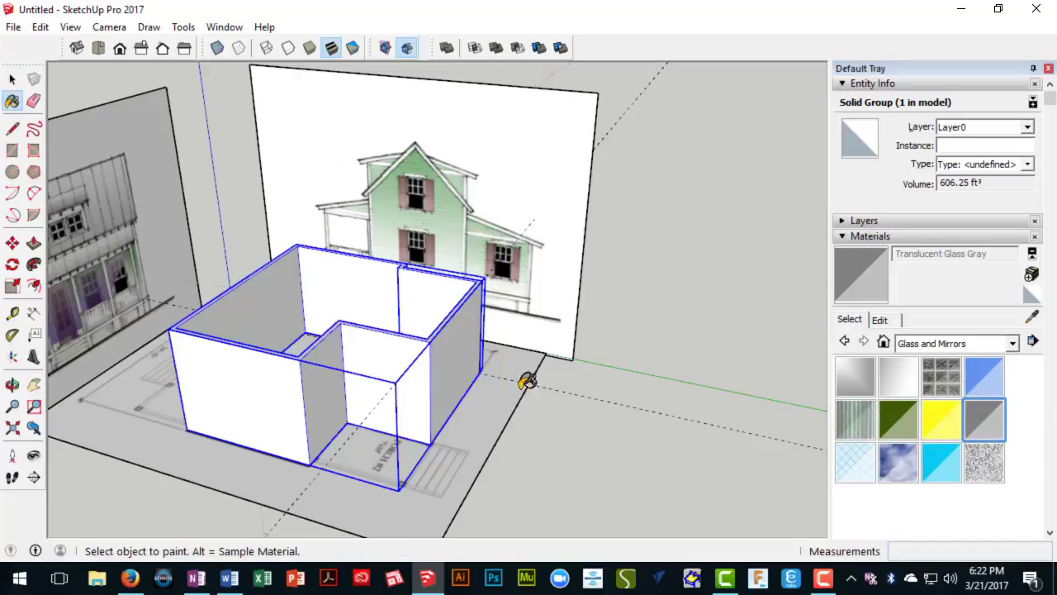
left_click(437, 372)
Step: Orbit and zoom around the translucent gray walls, stair area and front elevation image
middle_click_drag(437, 373, 457, 411)
scroll(441, 306, "up", 3)
mouse_move(441, 307)
middle_mouse_down()
mouse_move(437, 314)
mouse_move(441, 278)
mouse_move(347, 302)
mouse_move(271, 267)
mouse_move(291, 225)
mouse_move(349, 236)
mouse_move(290, 248)
middle_mouse_up()
scroll(430, 275, "down", 2)
scroll(371, 289, "down", 5)
middle_click_drag(361, 248, 389, 270)
scroll(432, 210, "up", 3)
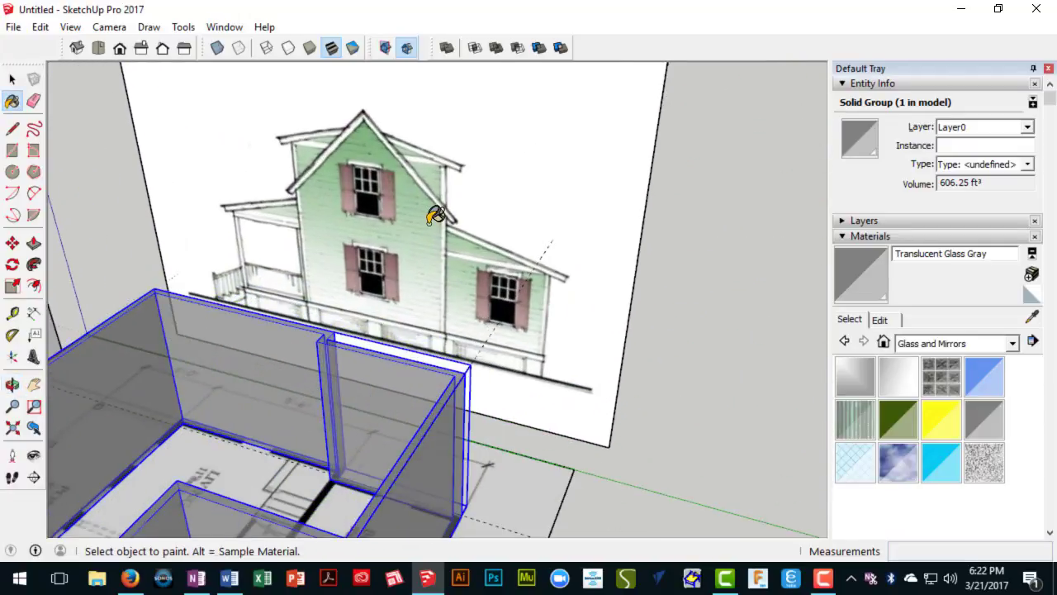
mouse_move(421, 236)
middle_mouse_down()
mouse_move(380, 252)
mouse_move(387, 299)
mouse_move(543, 239)
mouse_move(462, 230)
middle_mouse_up()
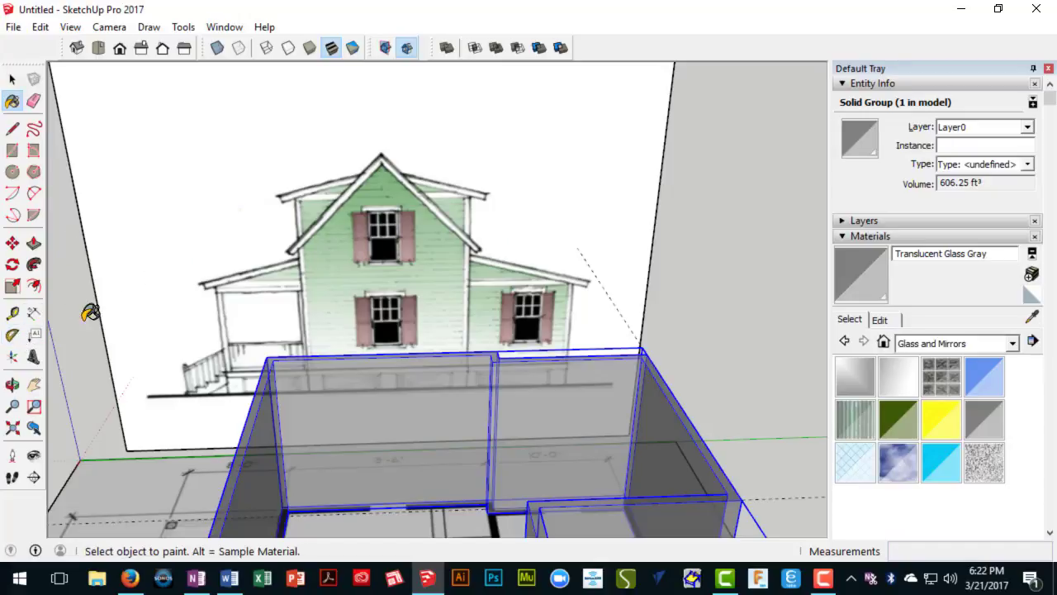
Step: Place a 45° Protractor guide from the gable's left eave corner along the roof slope
left_click(12, 334)
scroll(322, 256, "up", 1)
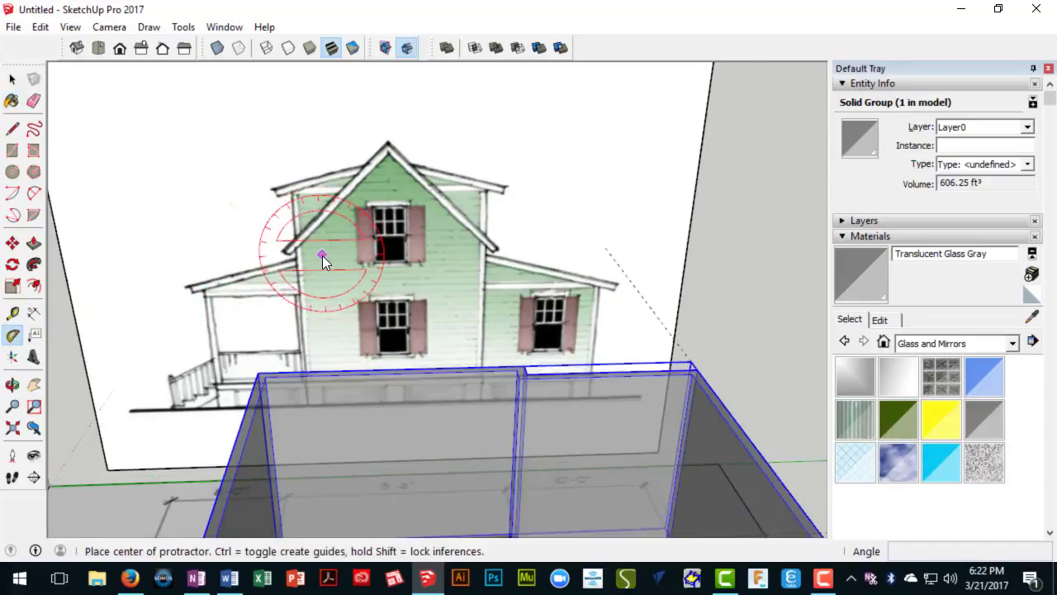
scroll(298, 249, "up", 3)
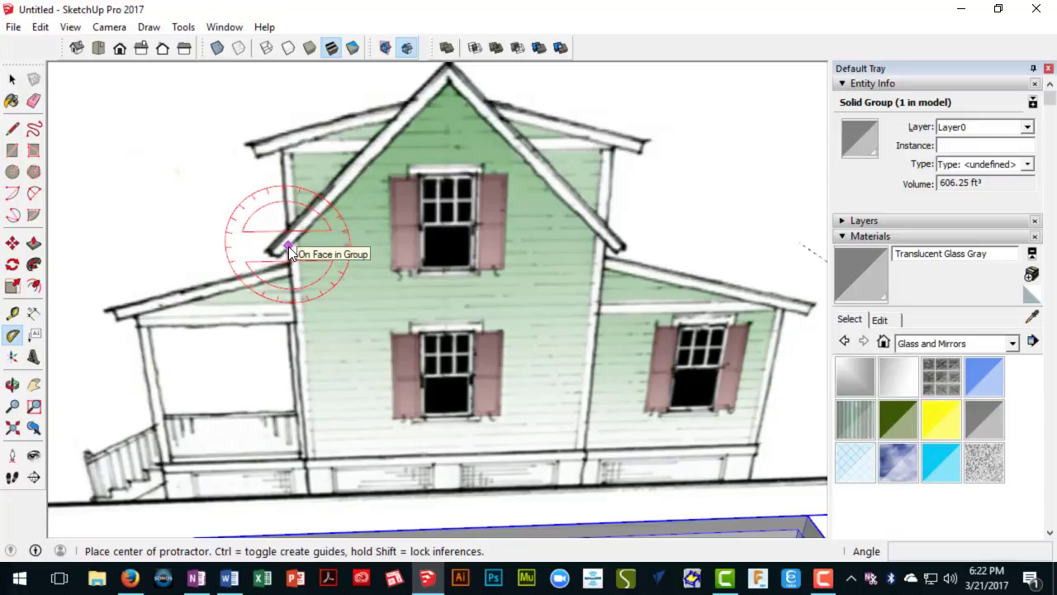
left_click(289, 246)
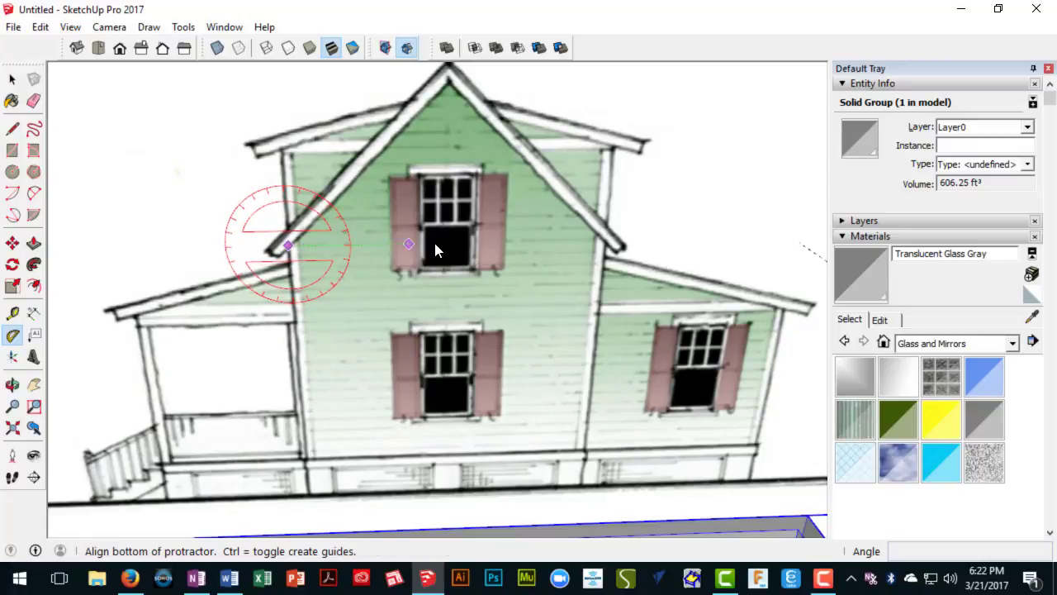
left_click(537, 239)
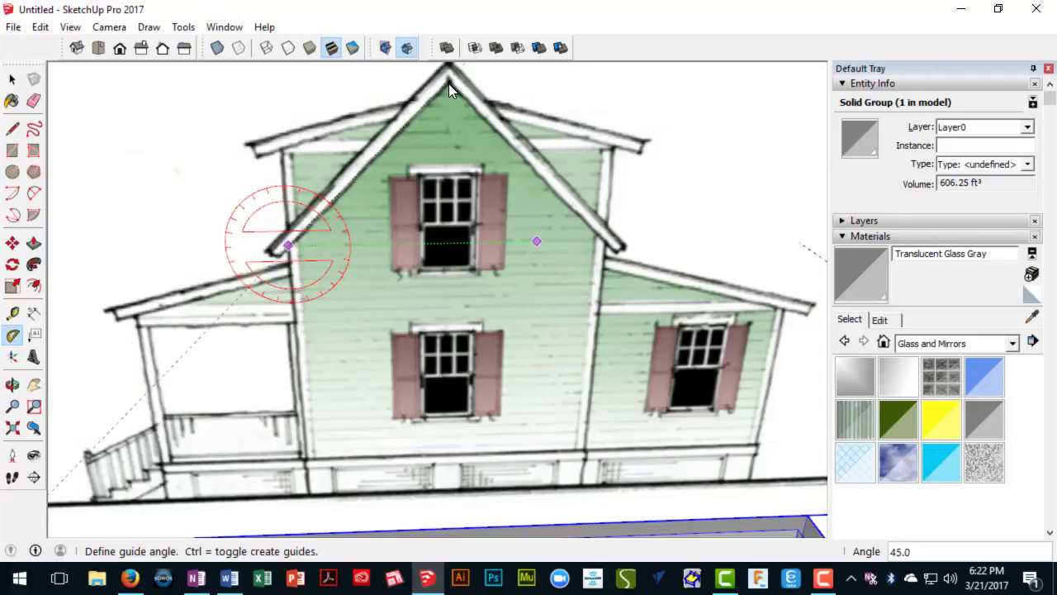
left_click(450, 91)
middle_click_drag(477, 175, 644, 266)
Step: Add an angled Protractor guide from the porch eave corner along the porch roof
scroll(659, 258, "up", 2)
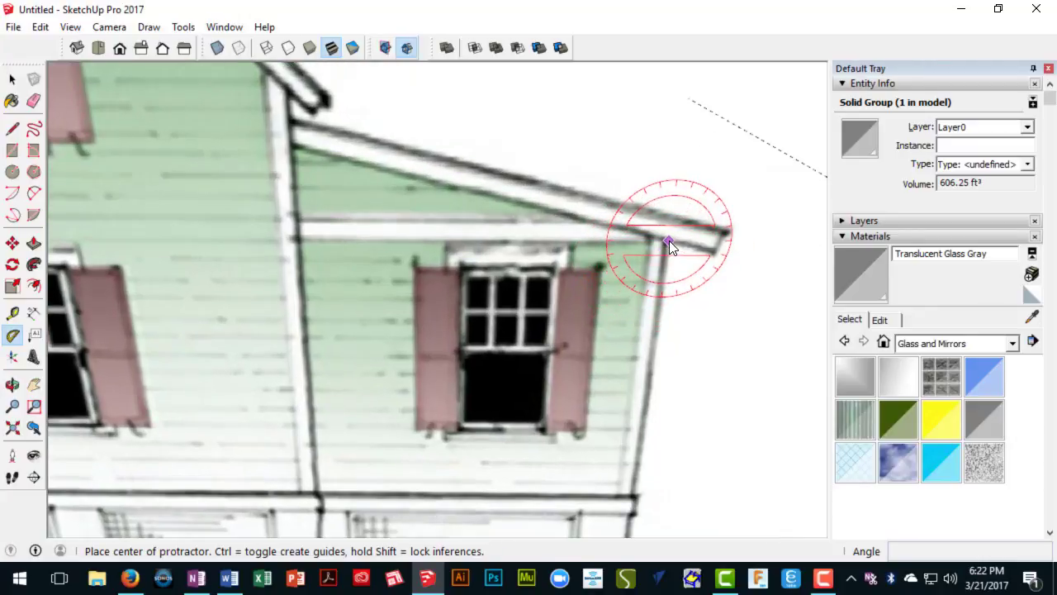
left_click(669, 241)
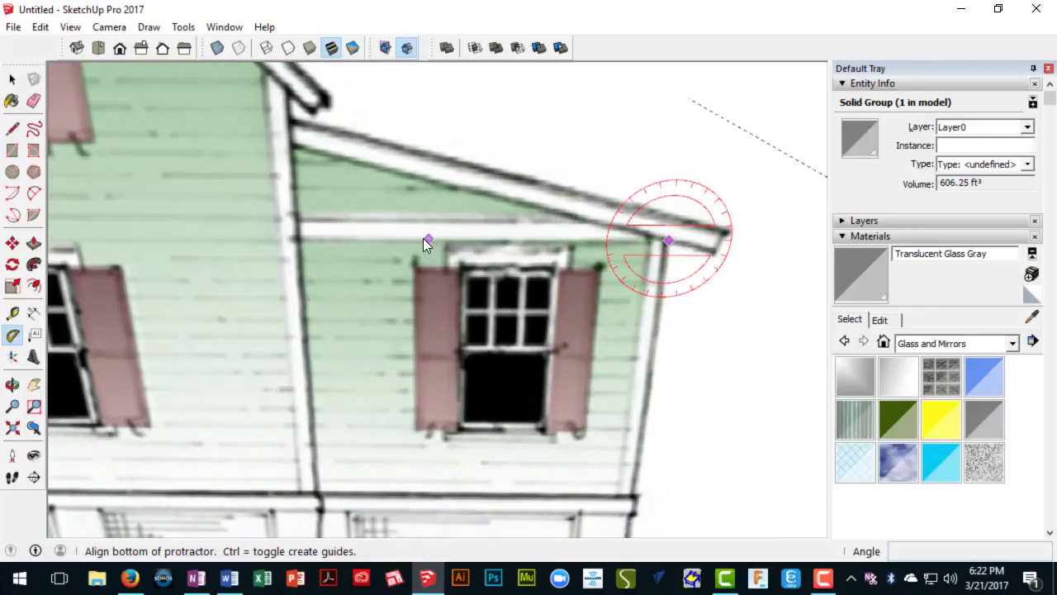
left_click(389, 239)
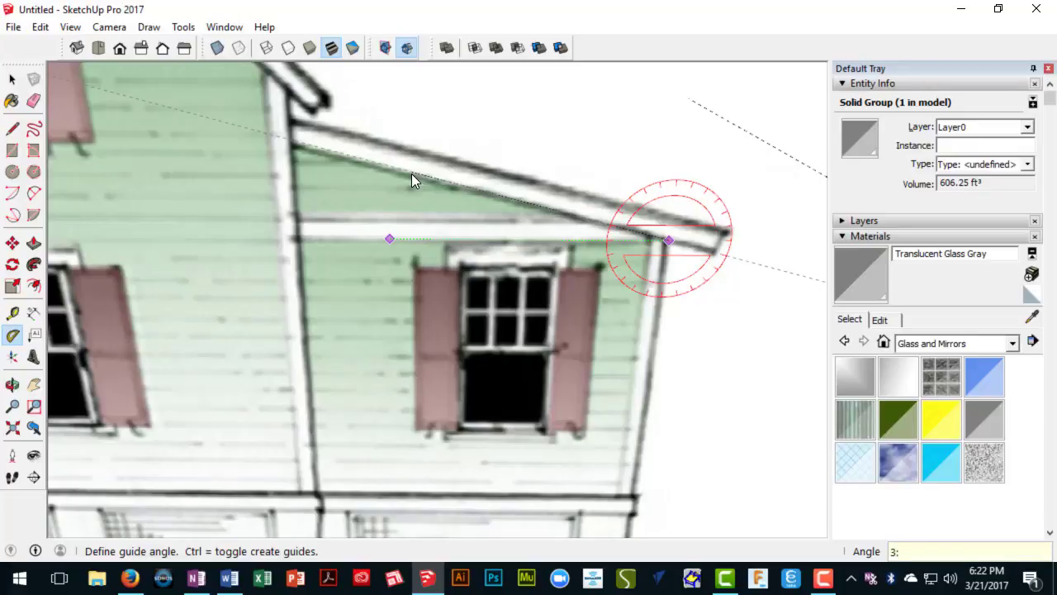
left_click(413, 175)
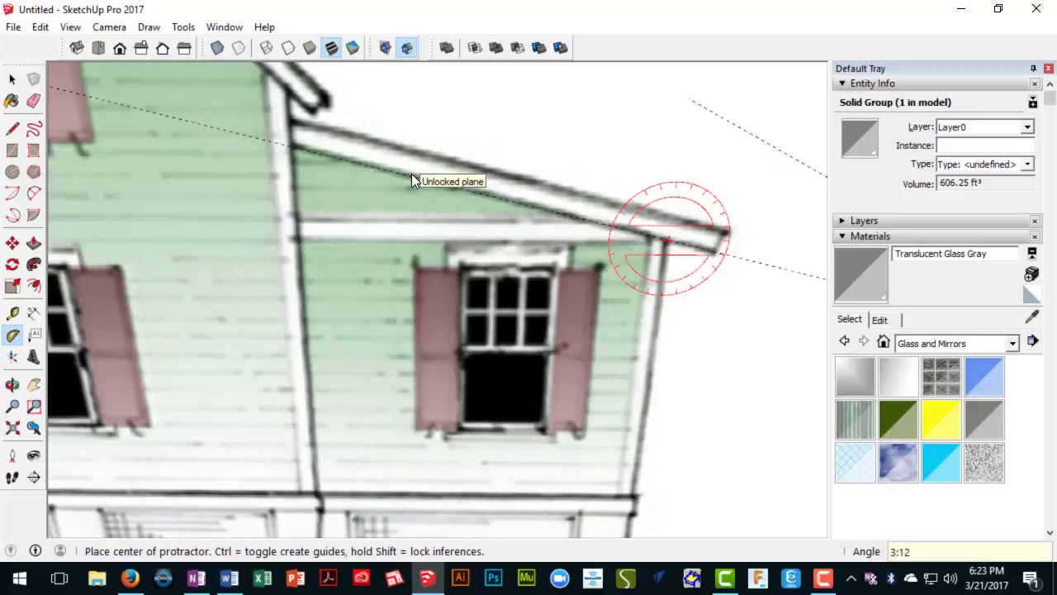
Step: Add a 3:12 pitch guide from the main gable's right eave corner
scroll(616, 309, "down", 6)
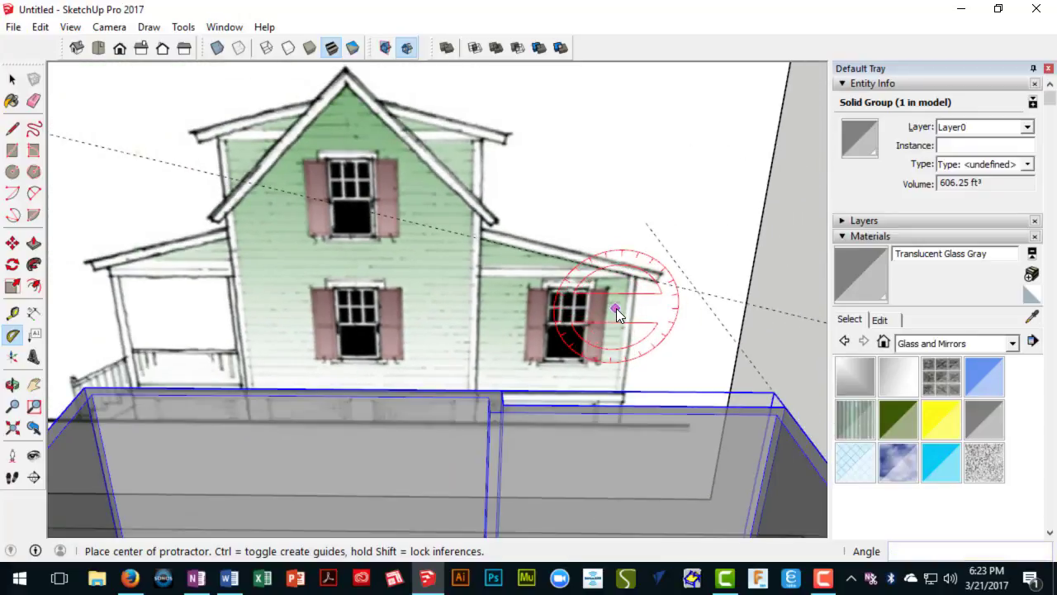
scroll(417, 133, "up", 3)
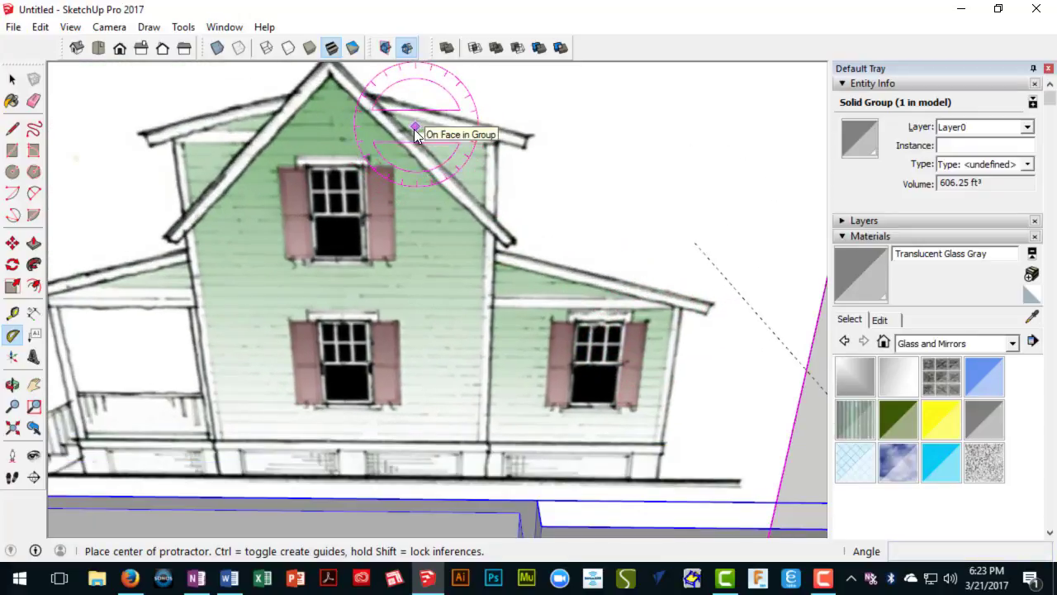
middle_click_drag(432, 125, 463, 157)
scroll(495, 214, "up", 2)
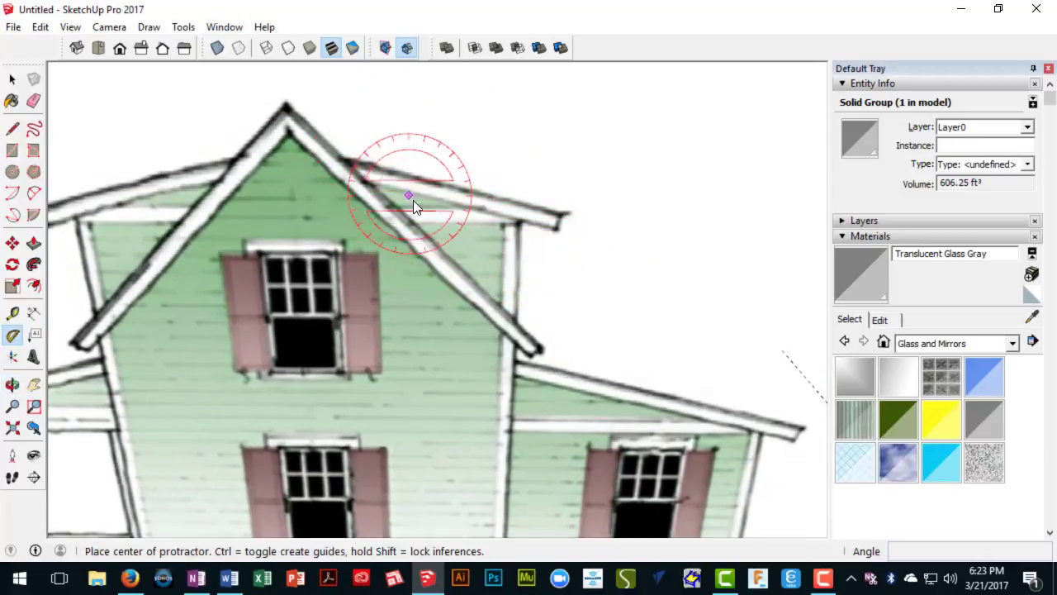
left_click(557, 229)
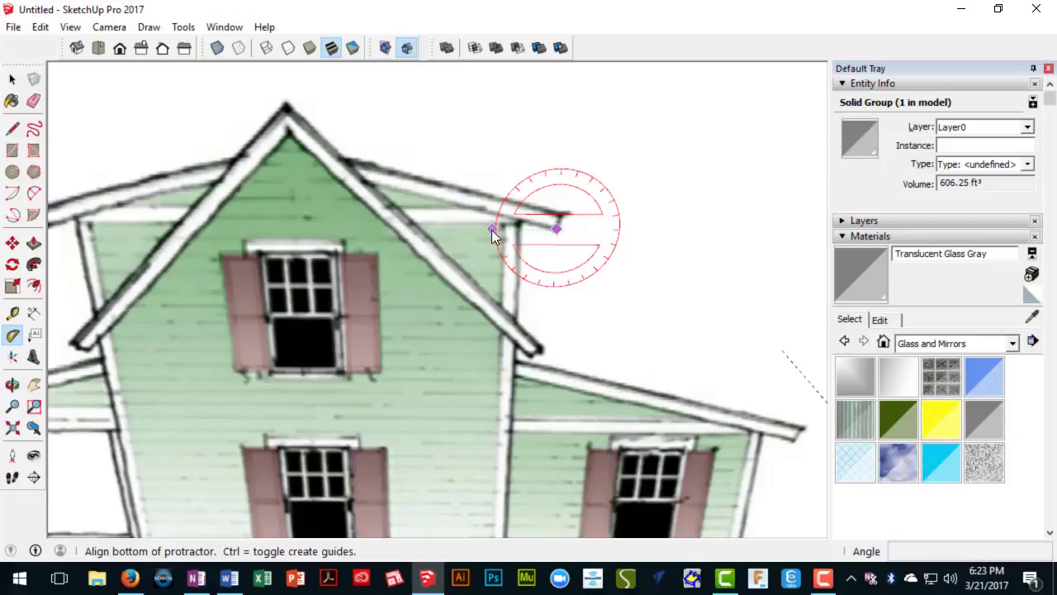
left_click(358, 235)
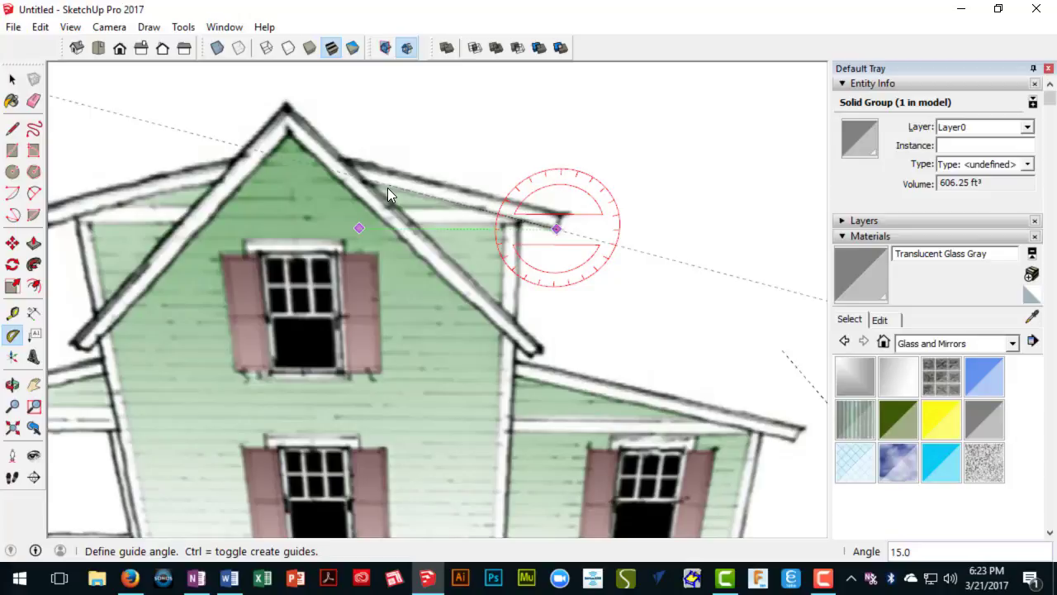
type("3:12")
key("Return")
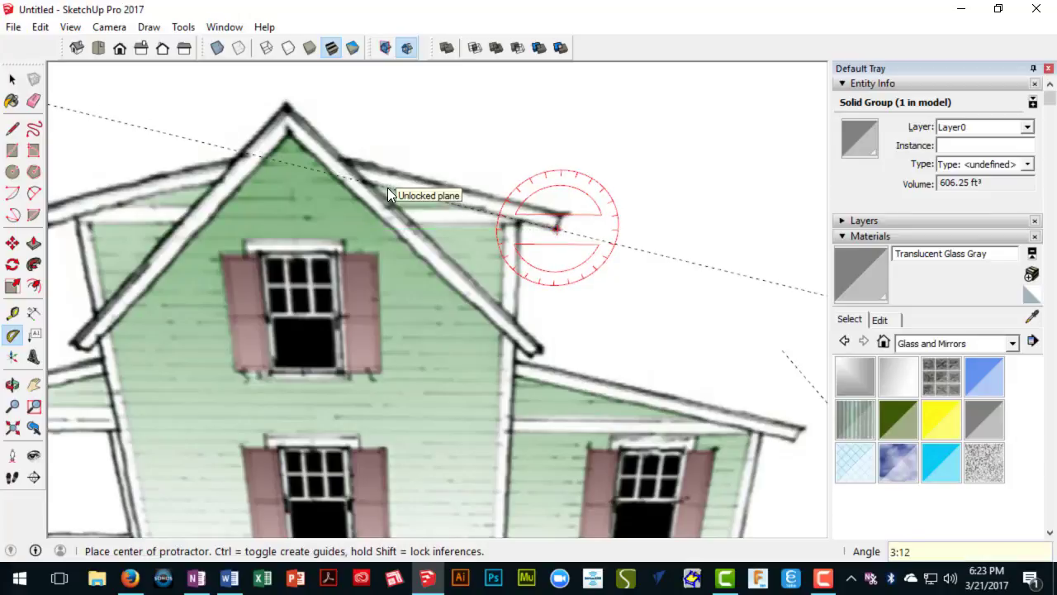
scroll(701, 351, "up", 2)
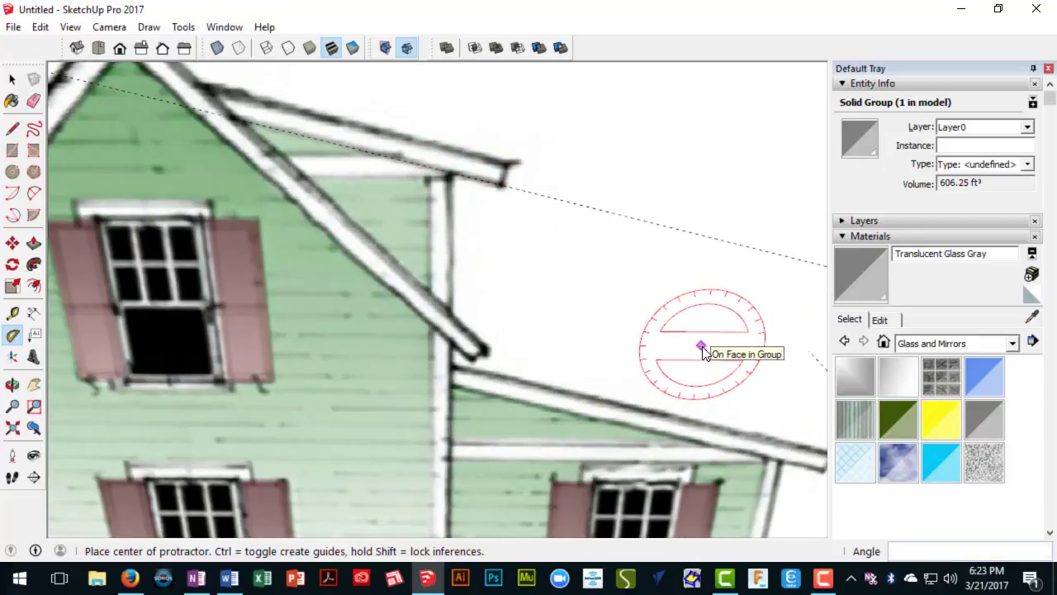
scroll(703, 351, "down", 2)
scroll(703, 351, "down", 2)
scroll(583, 368, "down", 2)
middle_click_drag(583, 368, 396, 311)
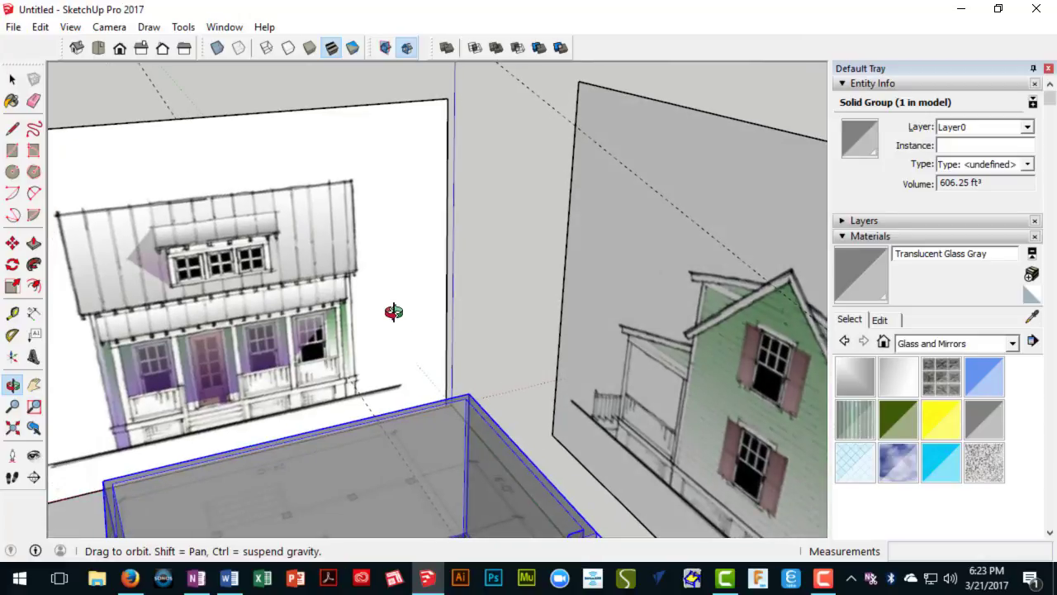
scroll(279, 321, "down", 2)
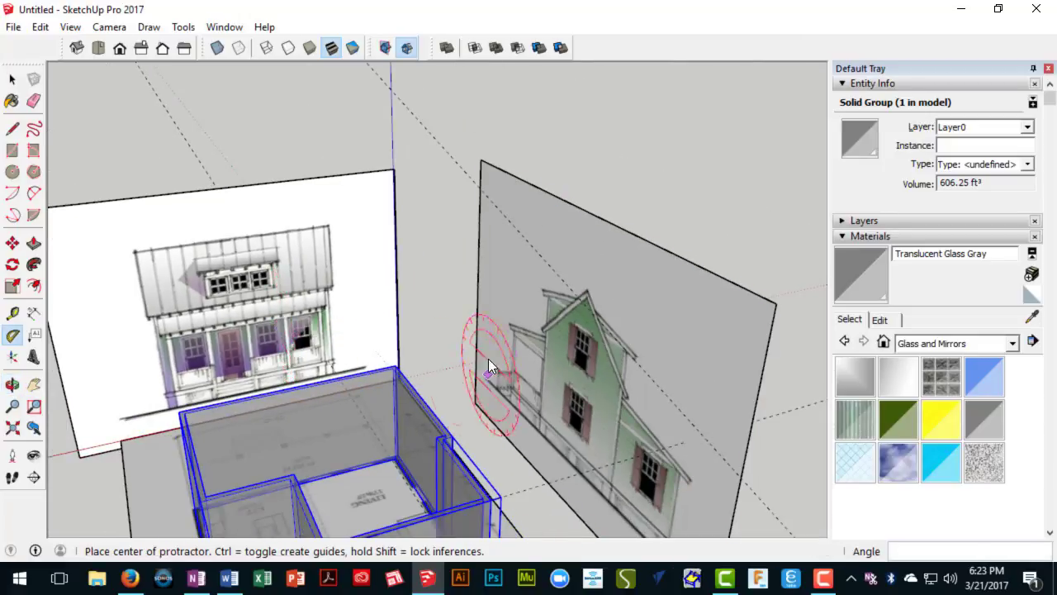
middle_click_drag(489, 358, 474, 332)
scroll(474, 332, "up", 5)
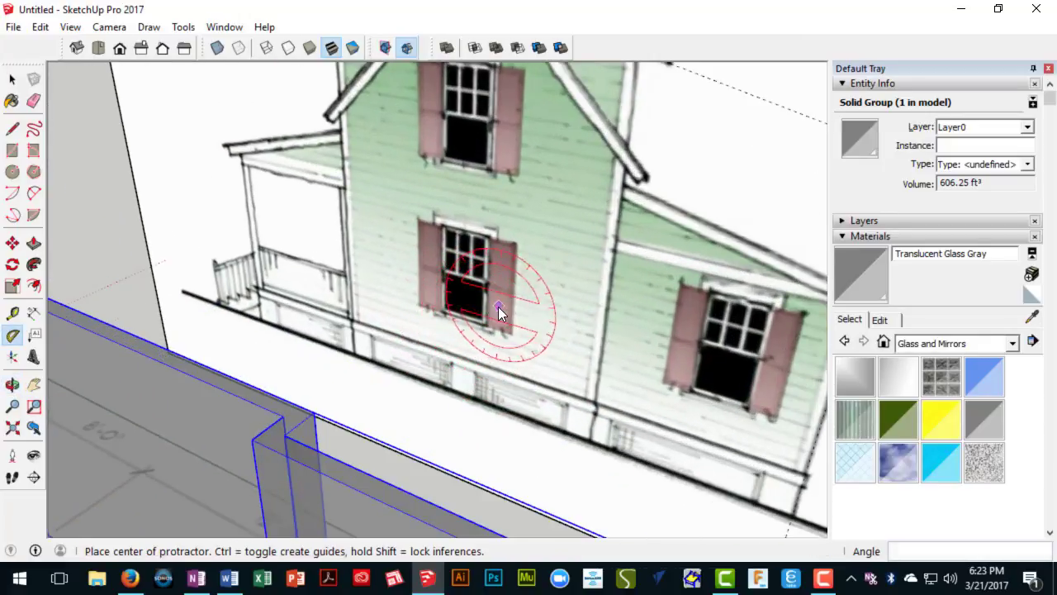
key("space")
key("r")
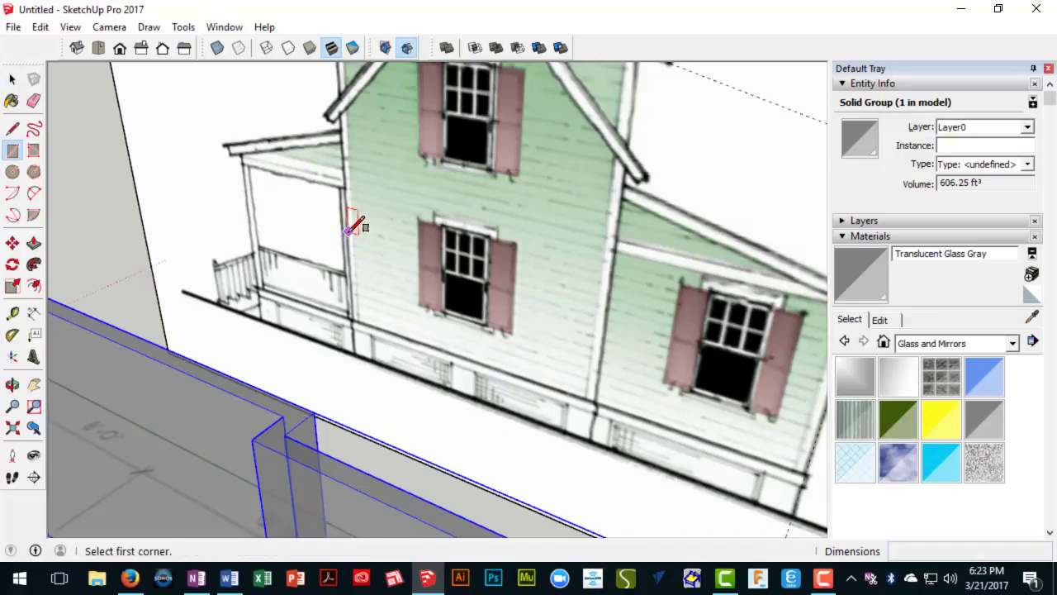
key("t")
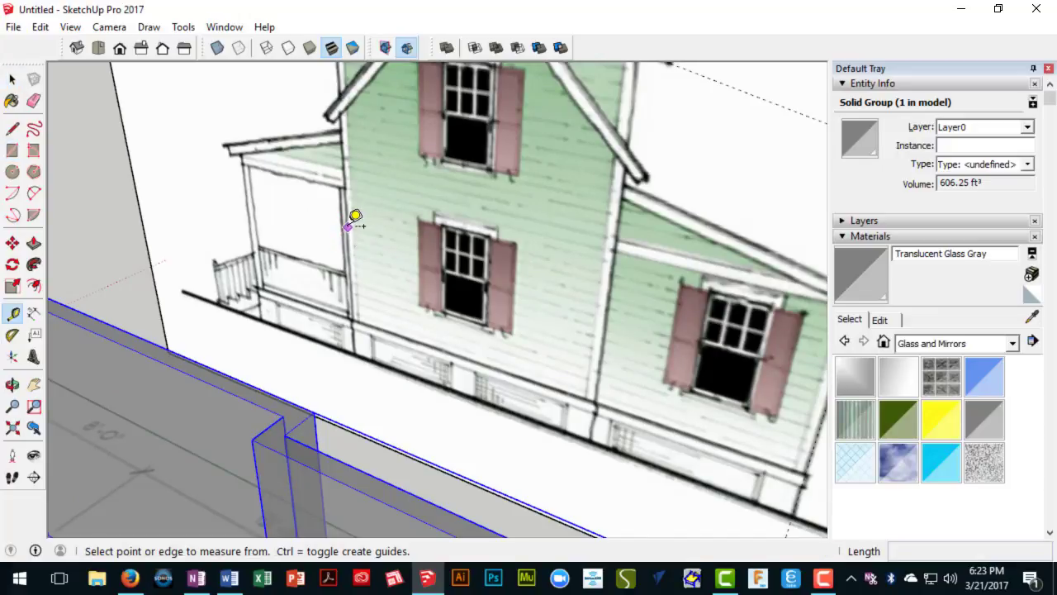
left_click(348, 227)
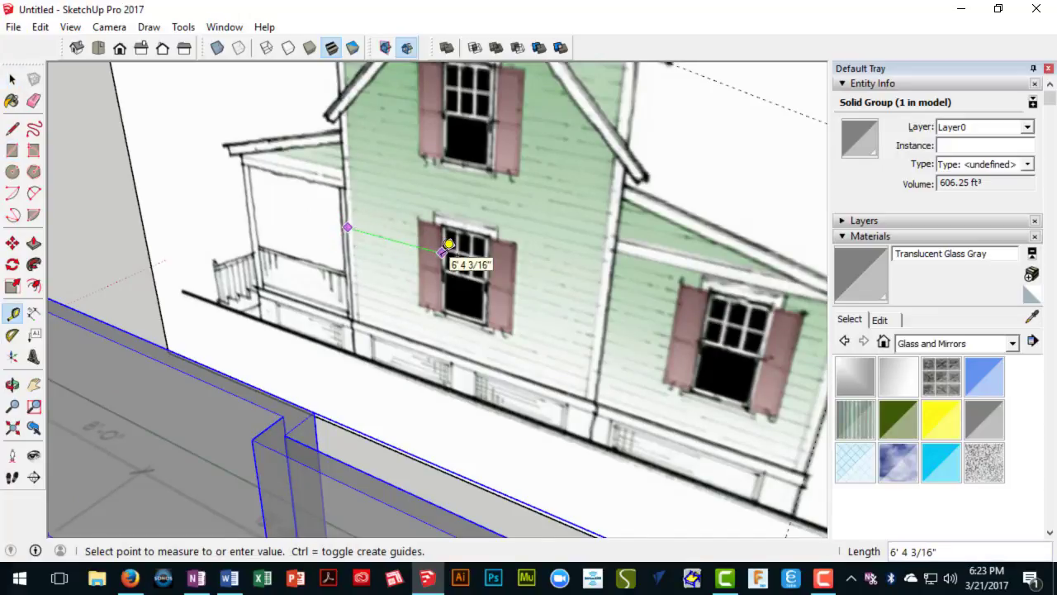
key("Escape")
scroll(448, 246, "down", 8)
middle_click_drag(463, 264, 508, 263)
scroll(528, 239, "down", 3)
key("space")
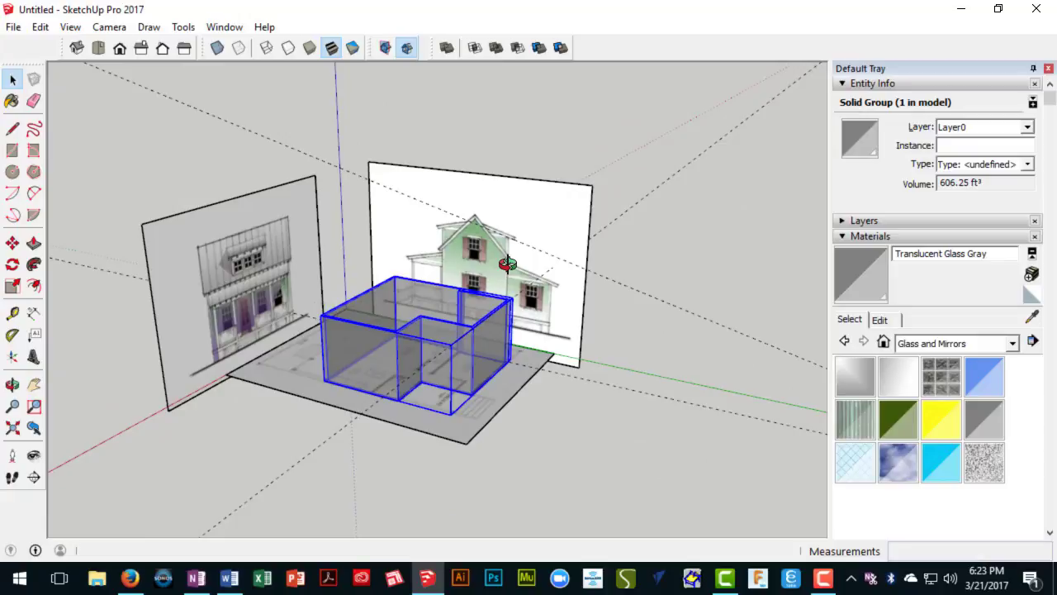
Step: Orbit to the front and click empty space with the Eraser to clear the selection
scroll(413, 391, "up", 4)
middle_click_drag(413, 390, 631, 350)
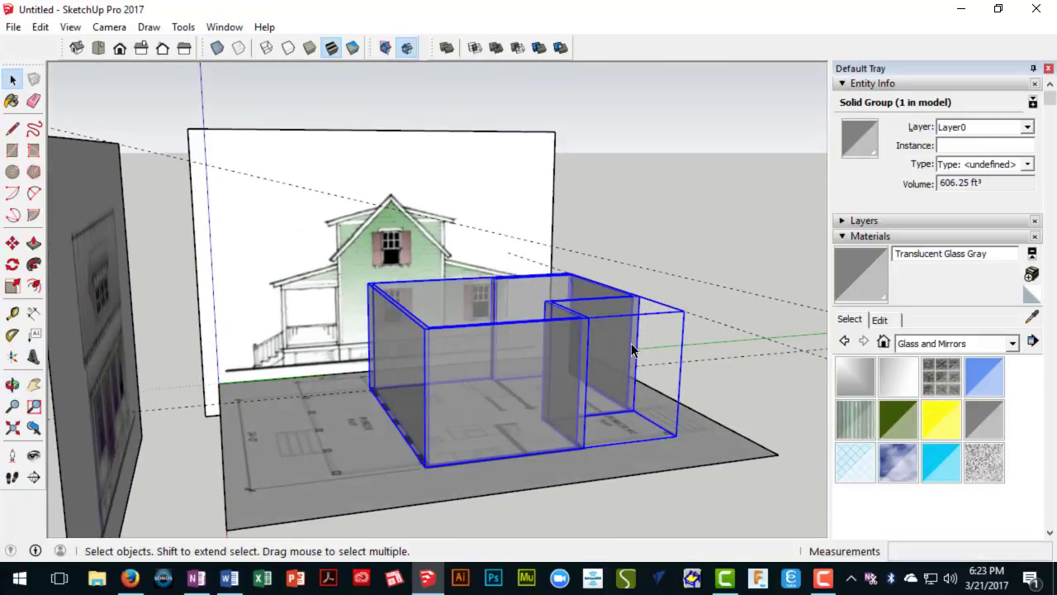
middle_click_drag(572, 383, 535, 304)
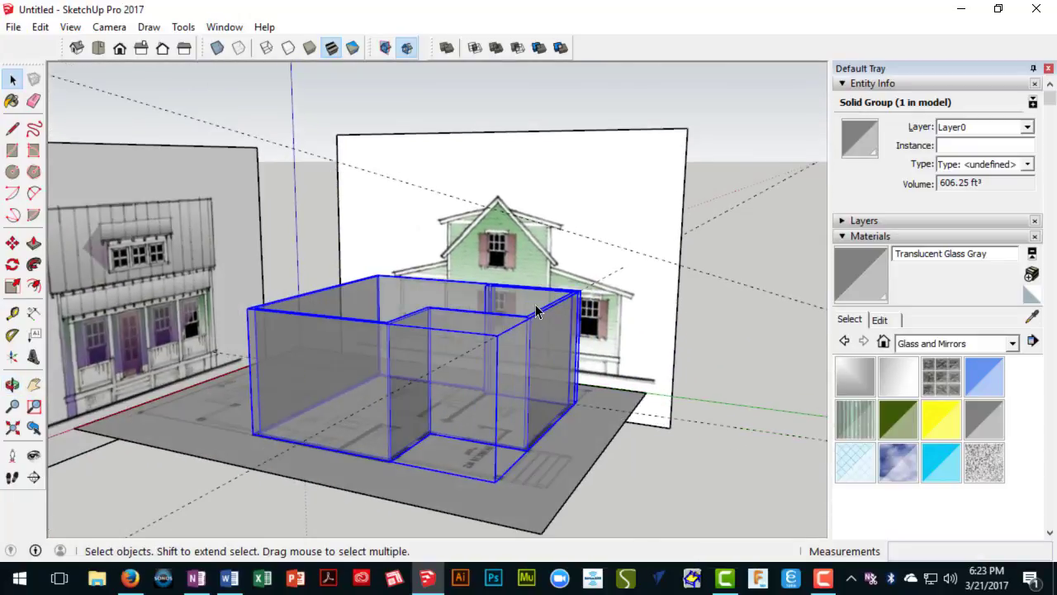
key("e")
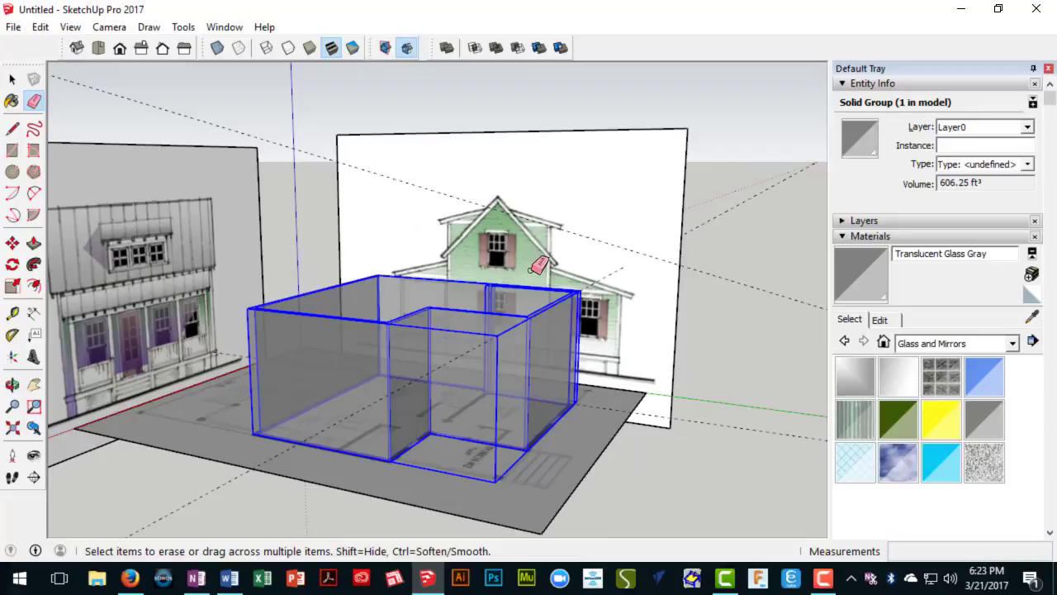
left_click(324, 147)
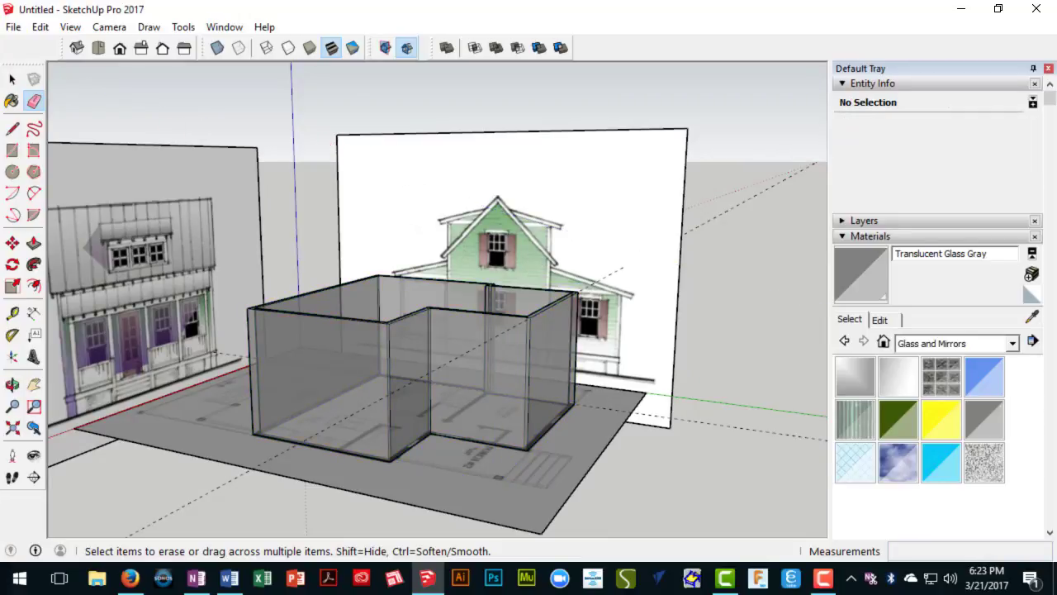